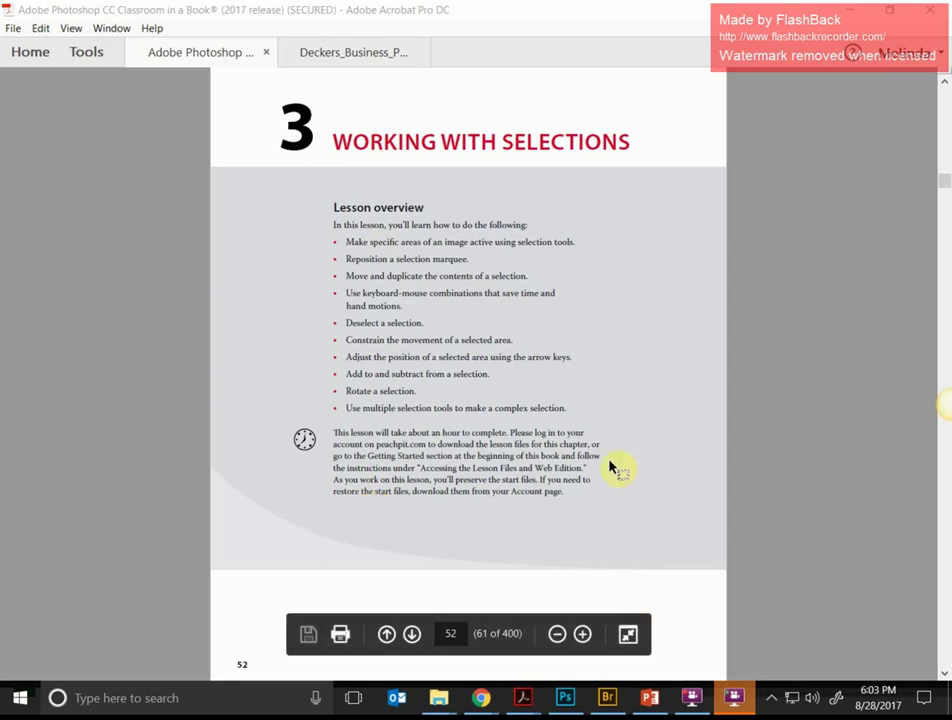
# - Switch from the PDF lesson to Bridge, open 03End.psd to view the finished collage, and return to 03Start.psd
pyautogui.scroll(-5, 606, 390)
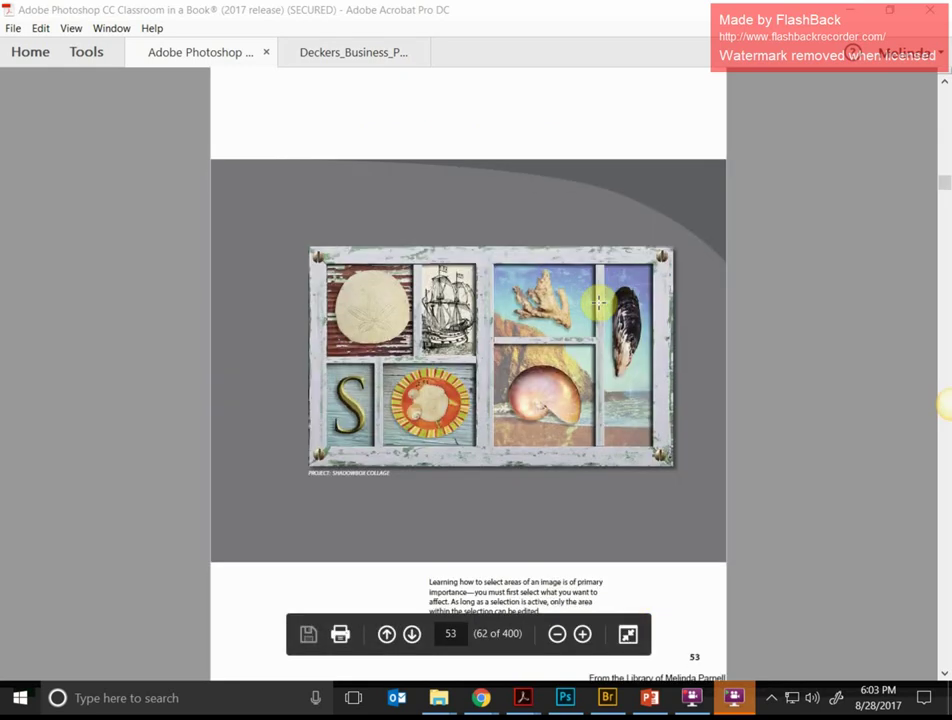
pyautogui.click(606, 697)
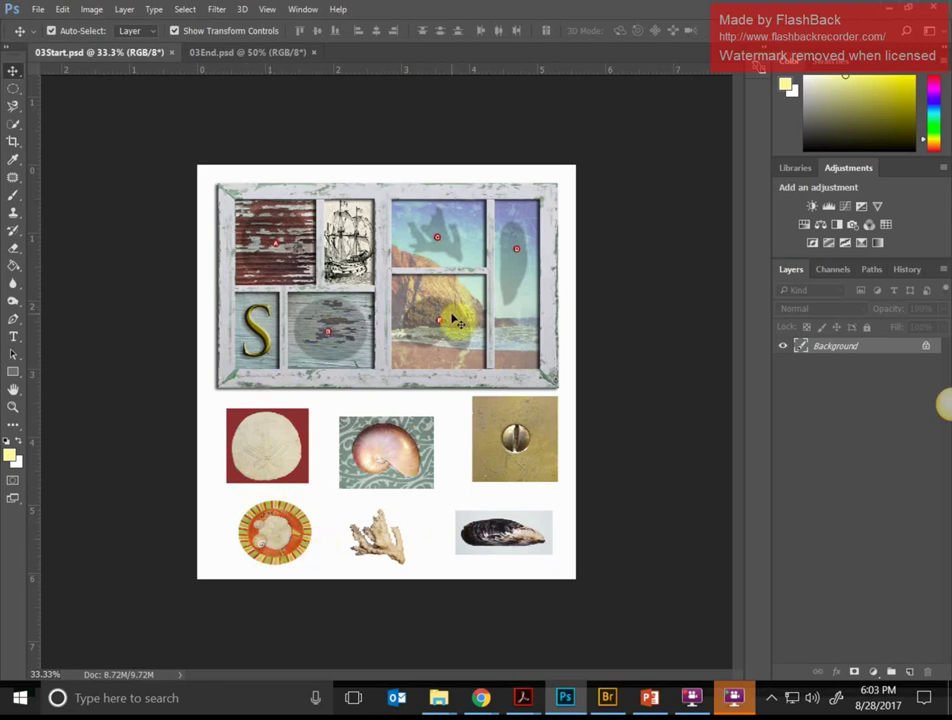
pyautogui.click(609, 697)
pyautogui.doubleClick(234, 119)
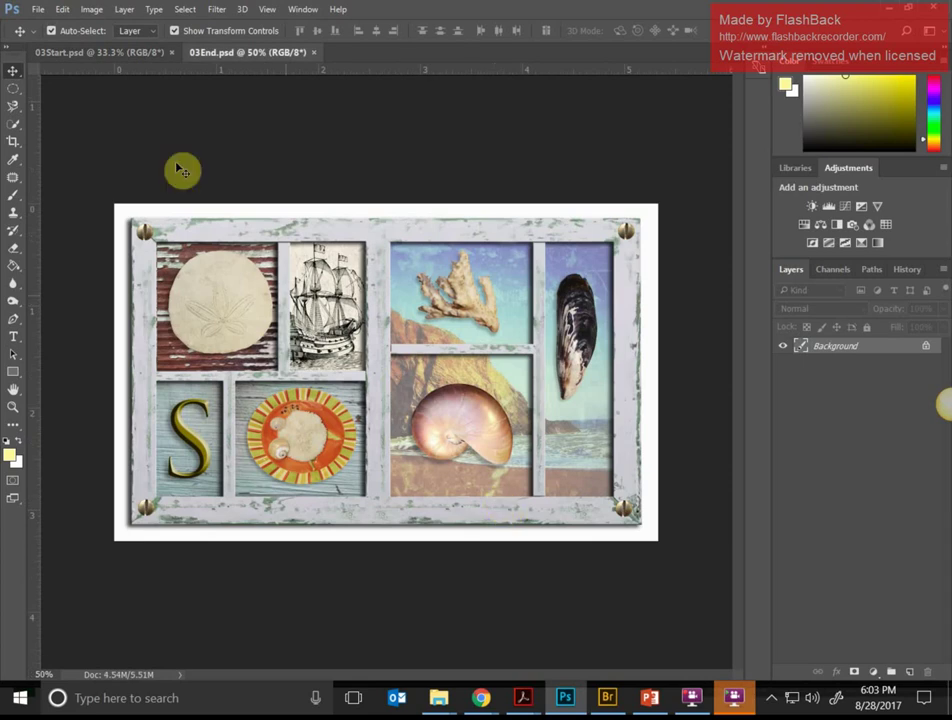
pyautogui.click(113, 53)
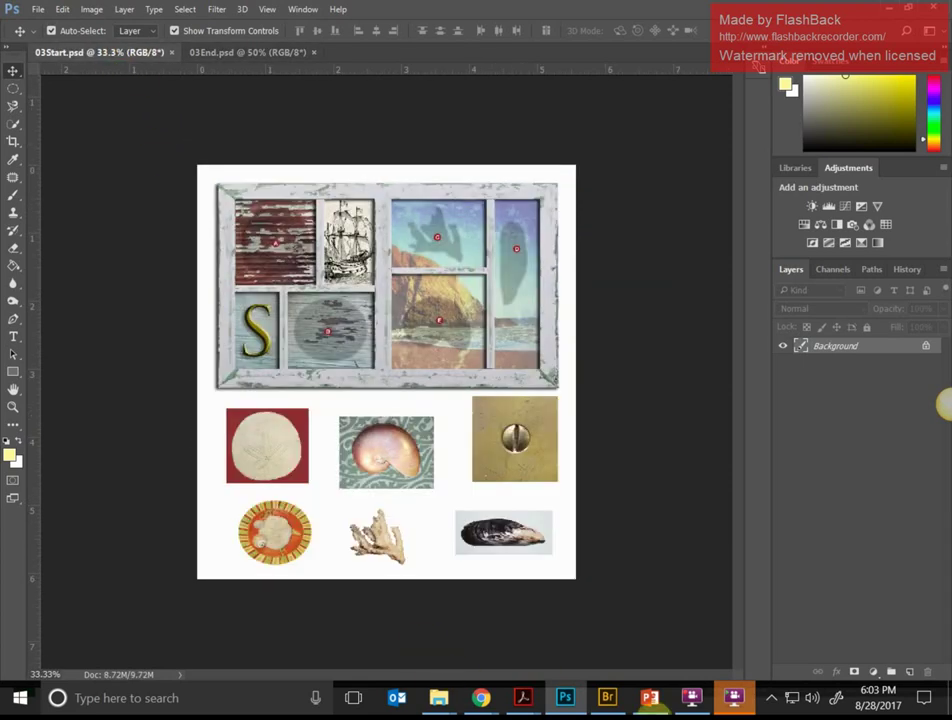
# - In Bridge, browse the U: drive to Graphic Design > Photoshop > Lessons - Student > Lesson03 and open 03Start.psd in Photoshop
pyautogui.click(612, 697)
pyautogui.click(327, 252)
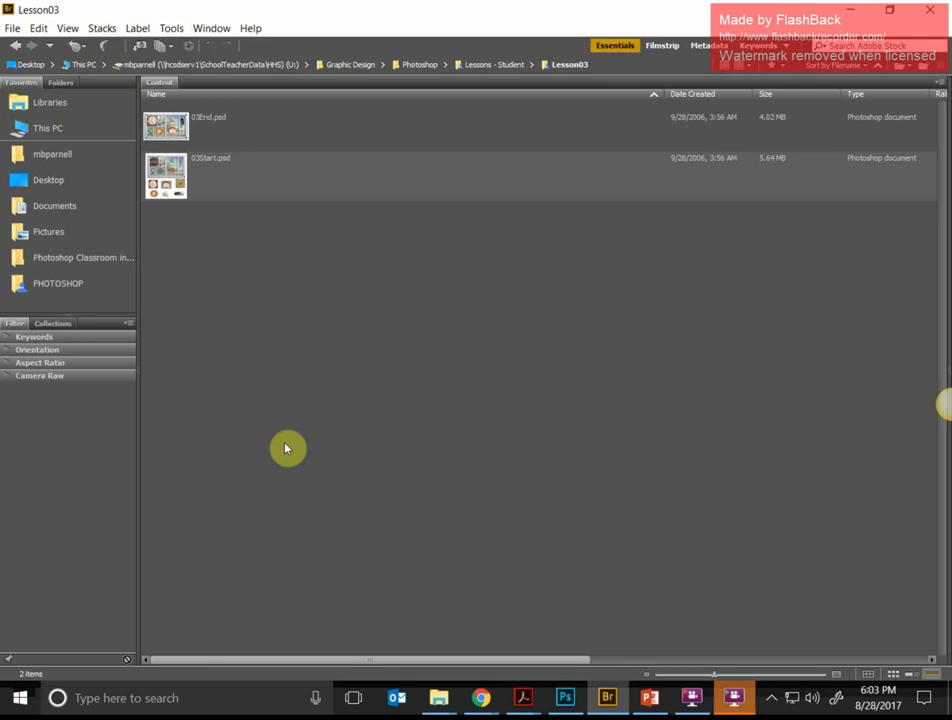
pyautogui.click(93, 64)
pyautogui.click(255, 238)
pyautogui.doubleClick(255, 238)
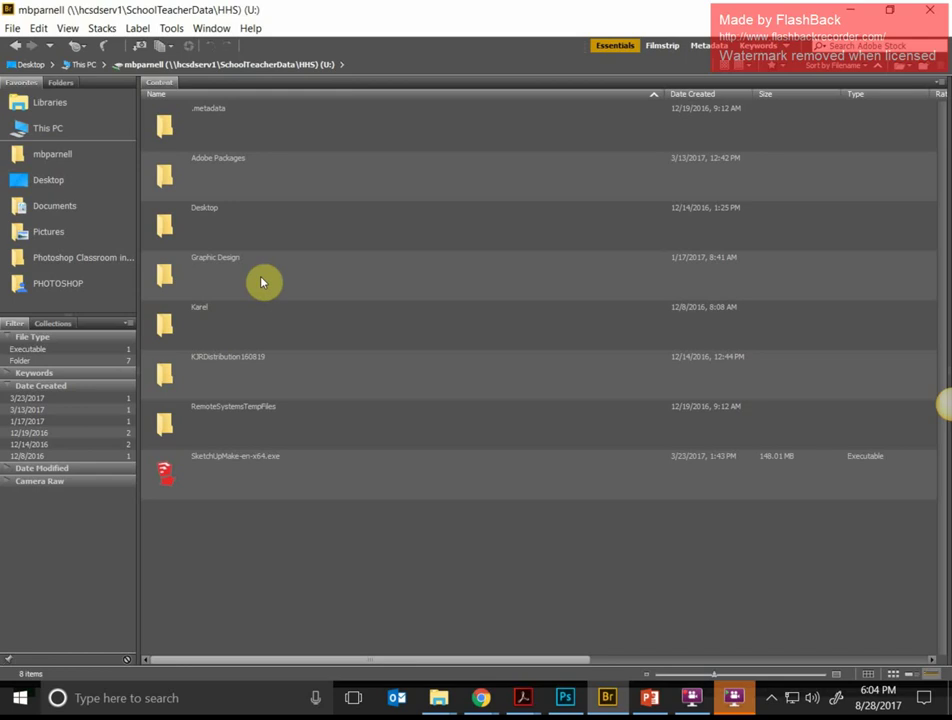
pyautogui.doubleClick(222, 279)
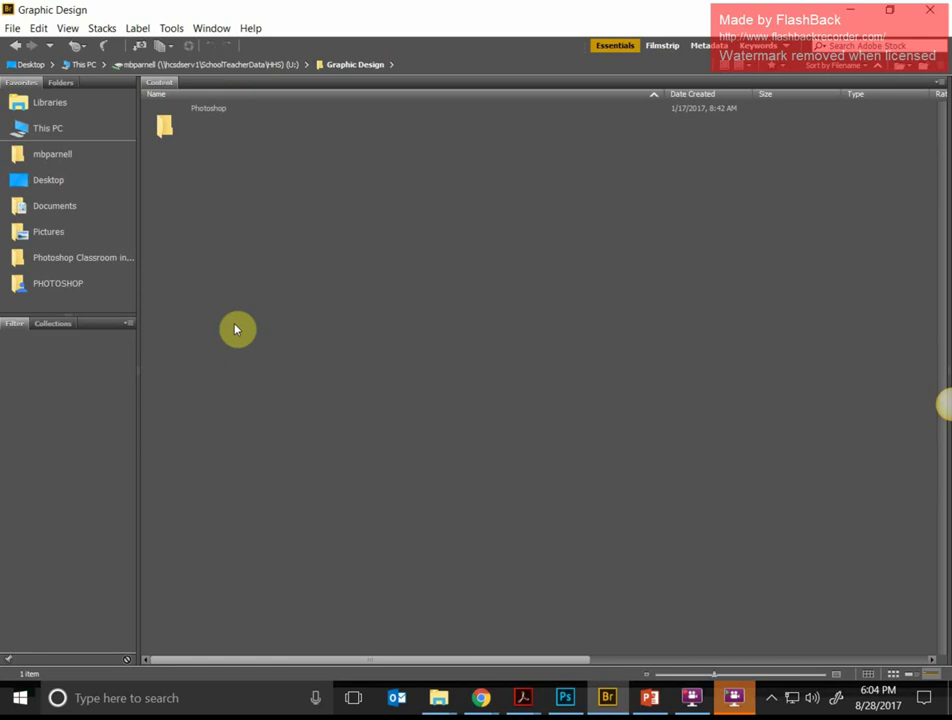
pyautogui.doubleClick(220, 135)
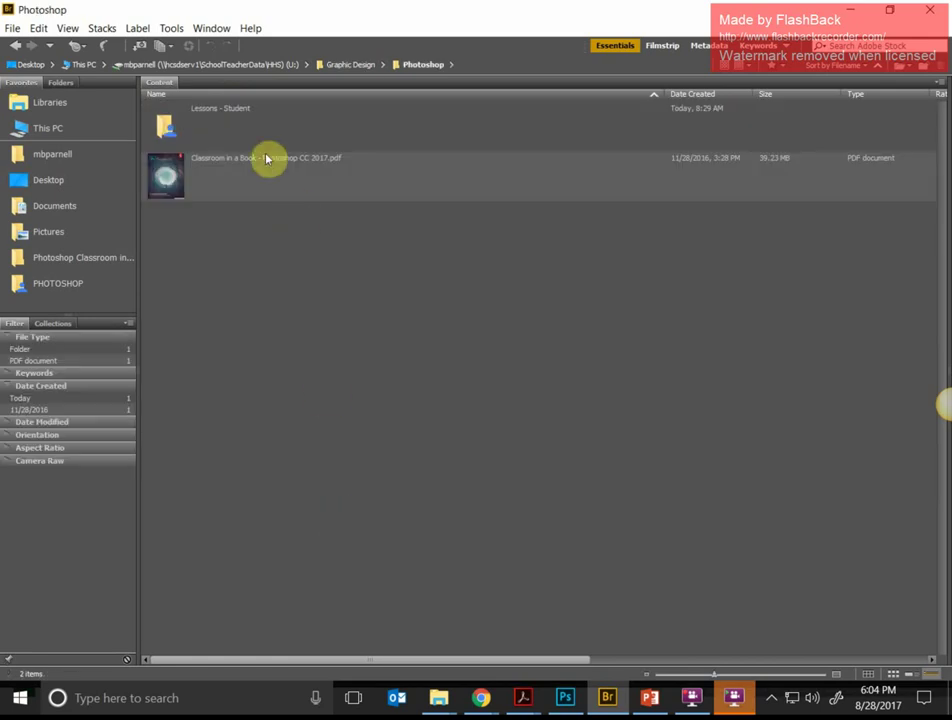
pyautogui.click(215, 187)
pyautogui.doubleClick(212, 125)
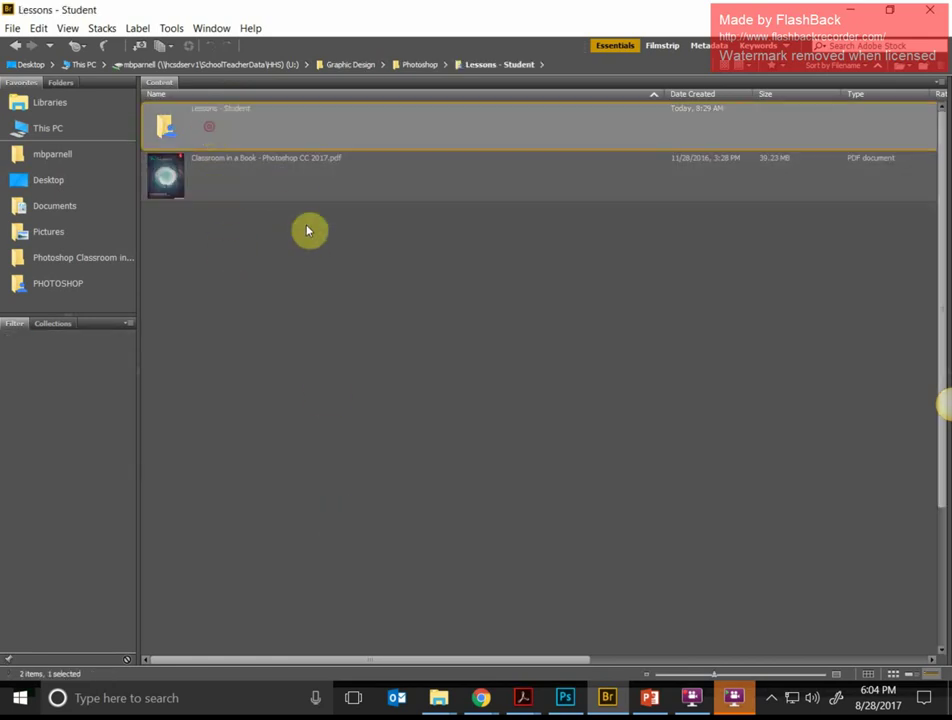
pyautogui.doubleClick(240, 232)
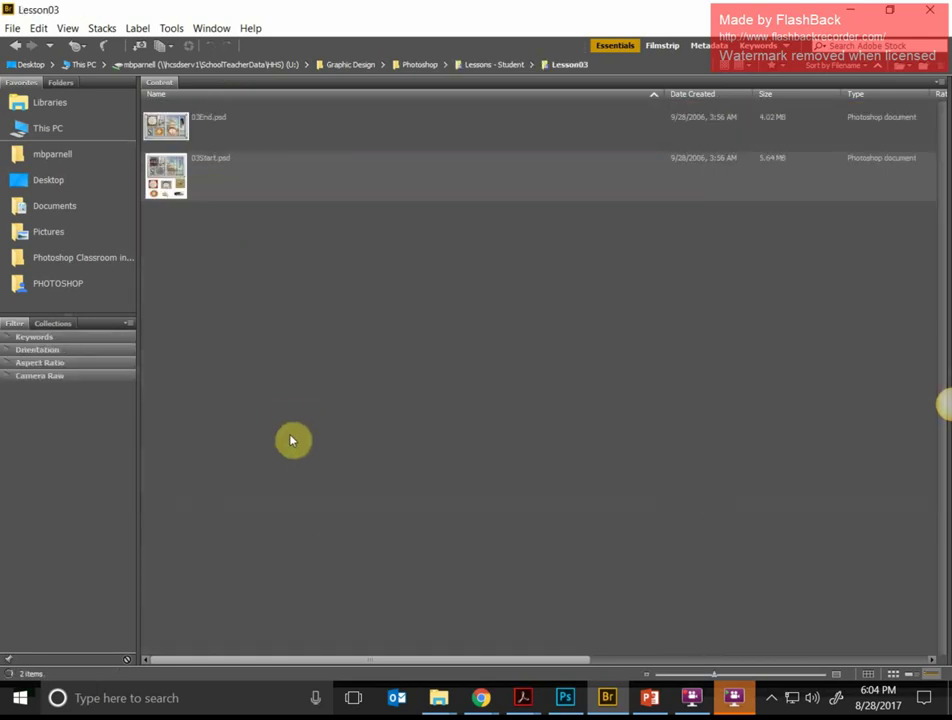
pyautogui.doubleClick(251, 178)
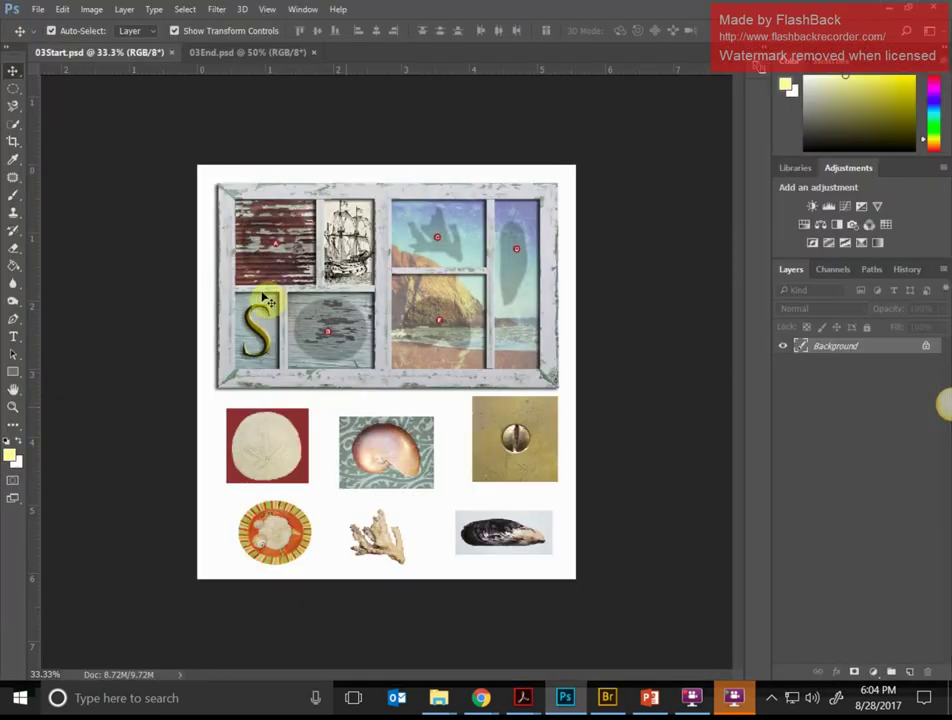
# - Save the start document in the Lesson03 folder as a PSD named with the owner's surname followed by 03Working
pyautogui.hotkey('ctrl', '+')
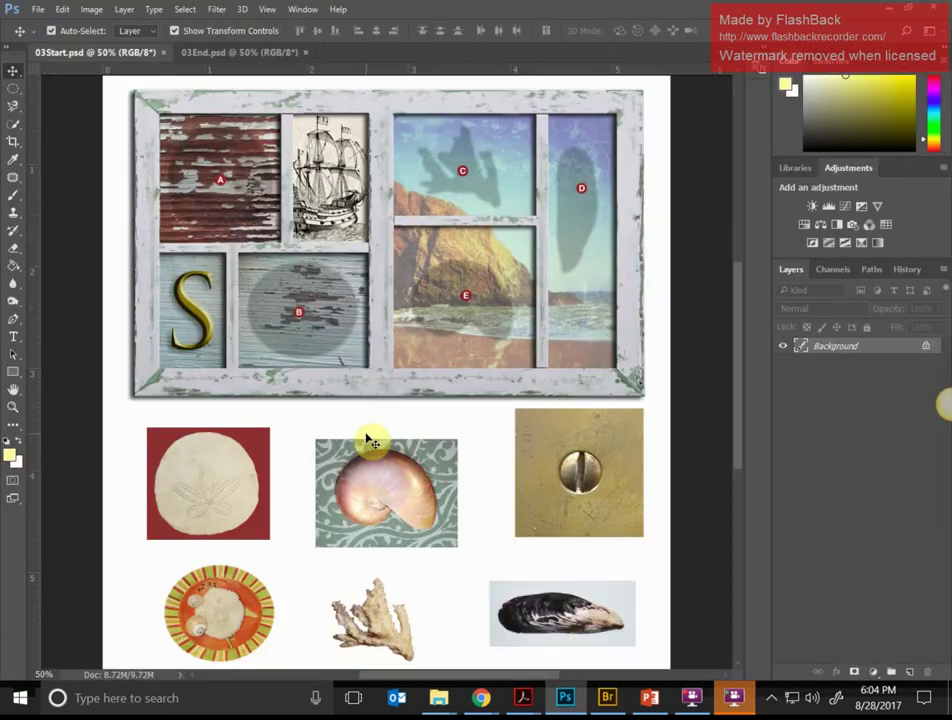
pyautogui.hotkey('ctrl', '-')
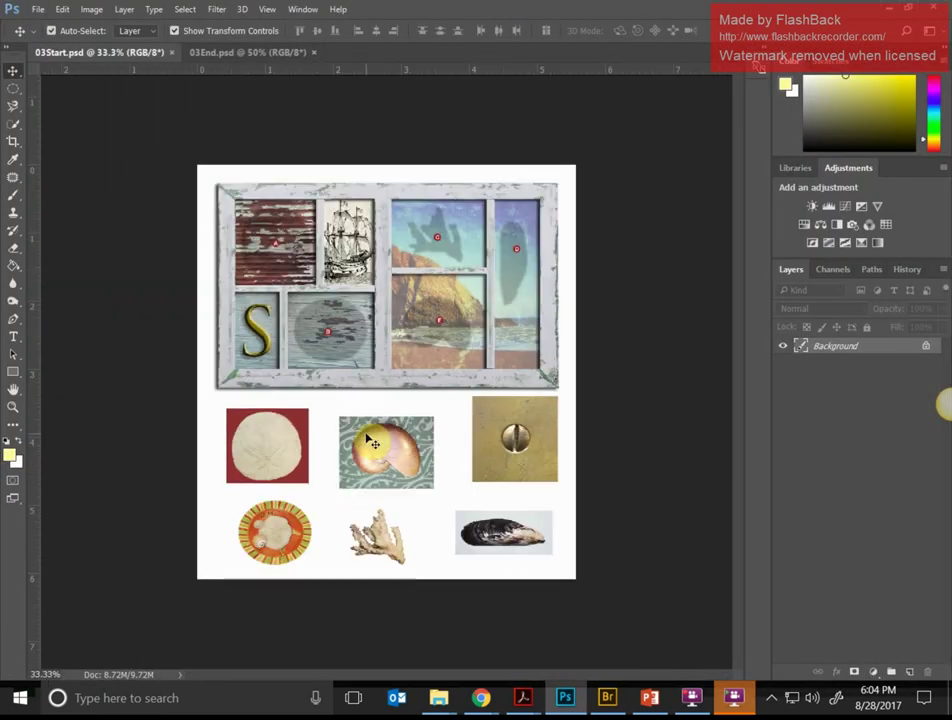
pyautogui.click(37, 10)
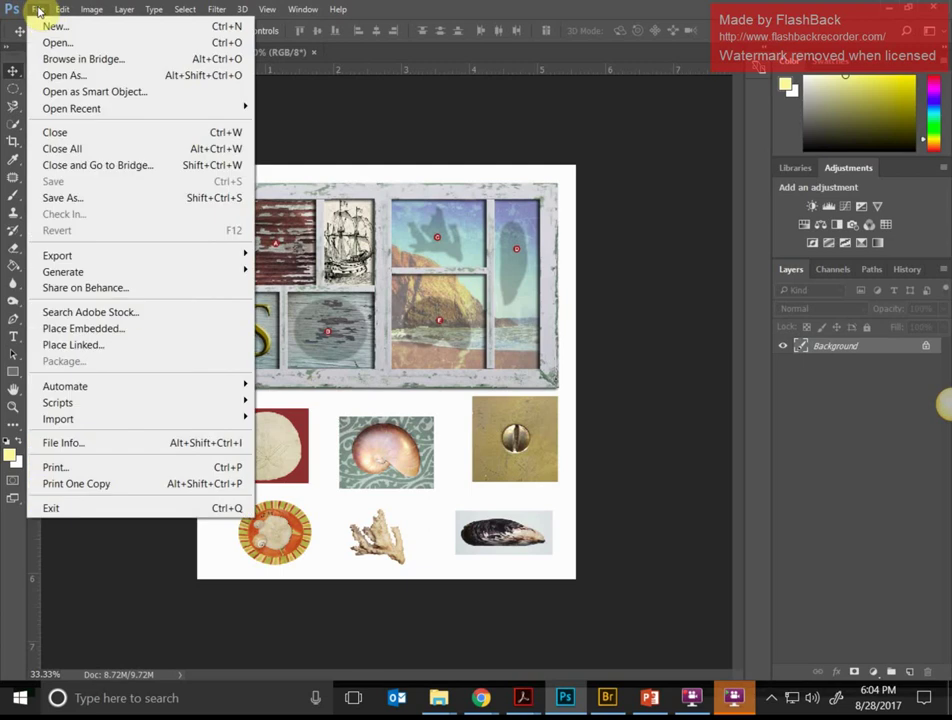
pyautogui.click(128, 198)
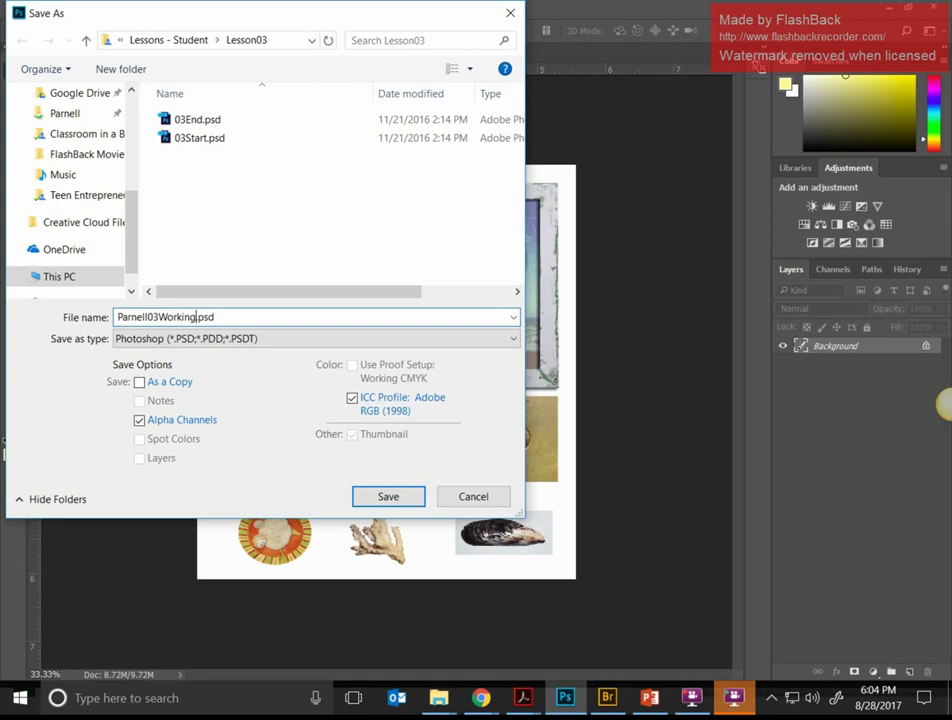
pyautogui.click(386, 500)
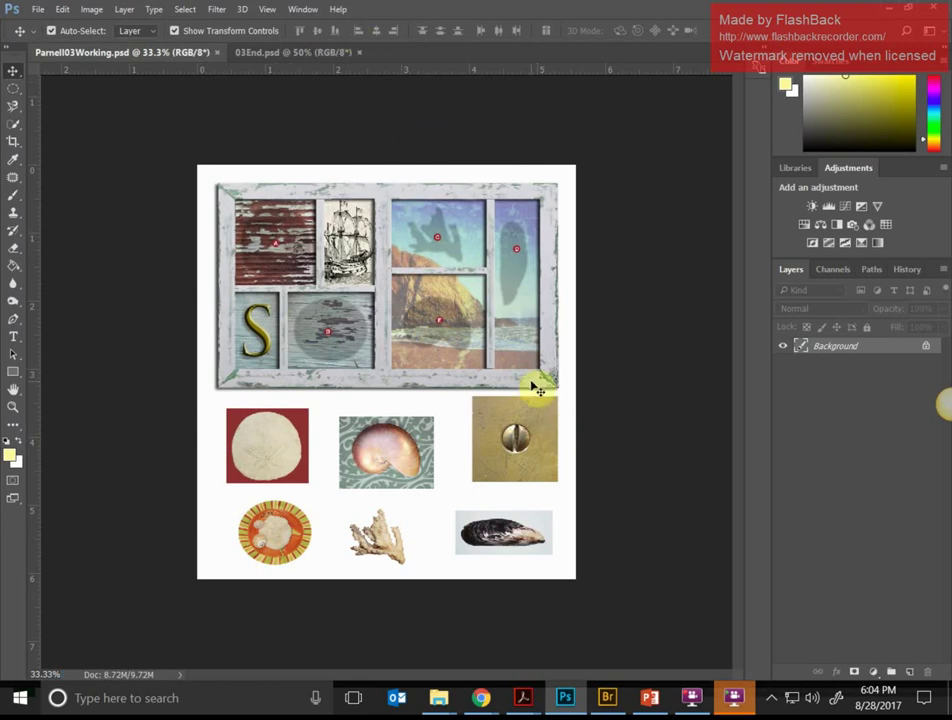
# - Choose the Quick Selection Tool for the working file and turn off its Auto-Enhance option
pyautogui.hotkey('ctrl', '+')
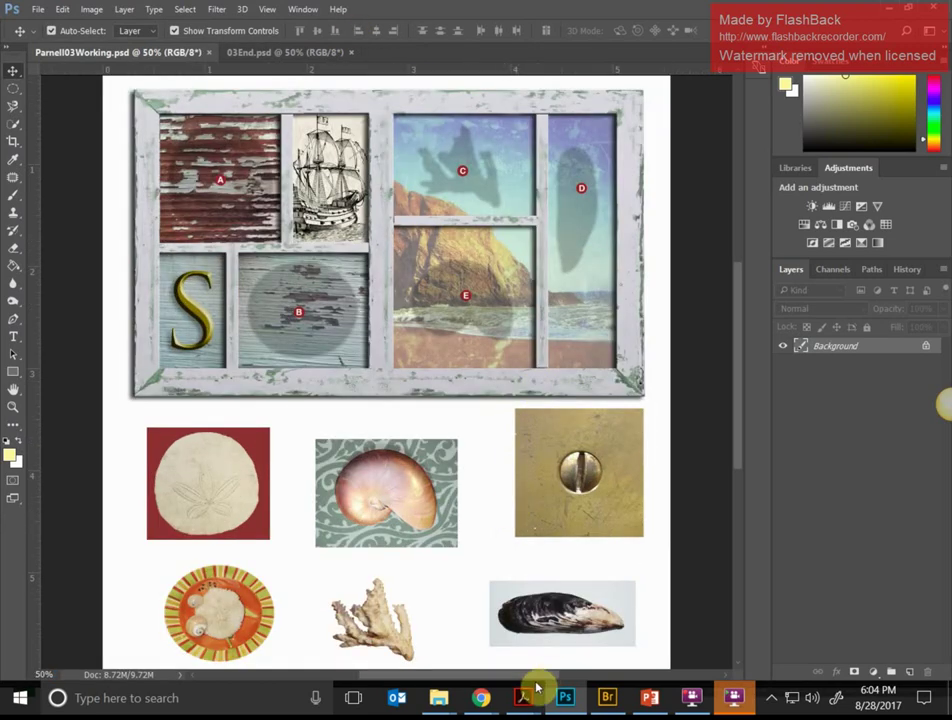
pyautogui.moveTo(531, 676); pyautogui.dragTo(516, 676)
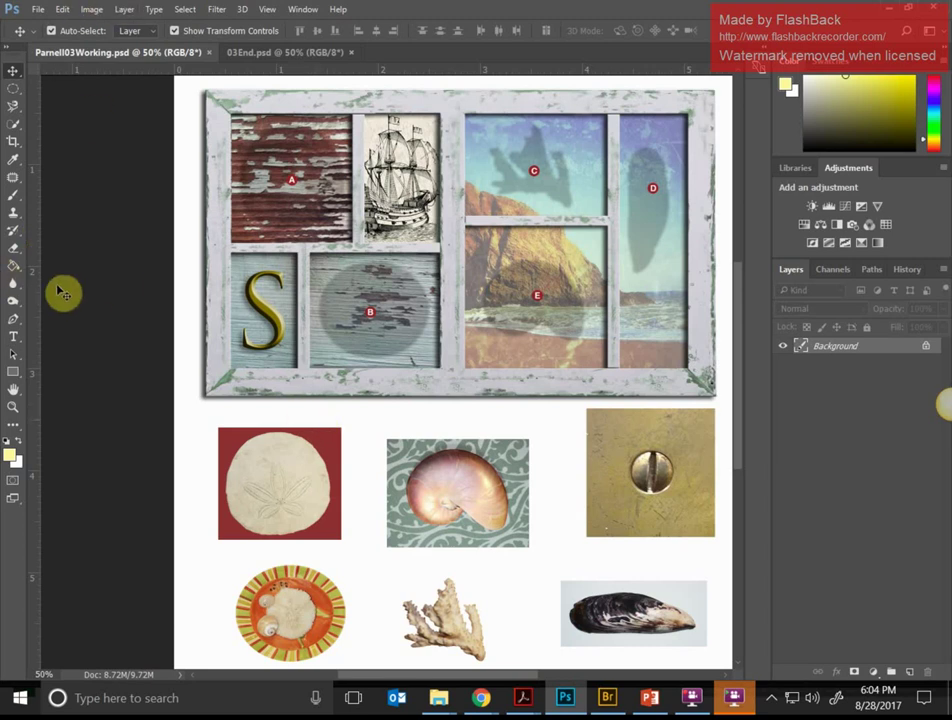
pyautogui.click(14, 127)
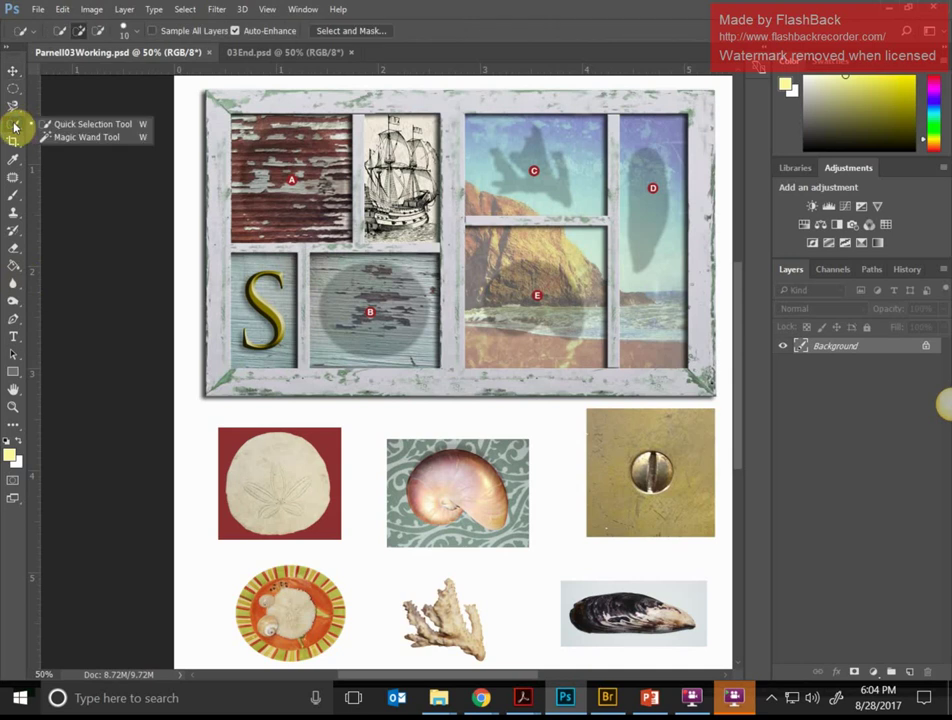
pyautogui.click(14, 128)
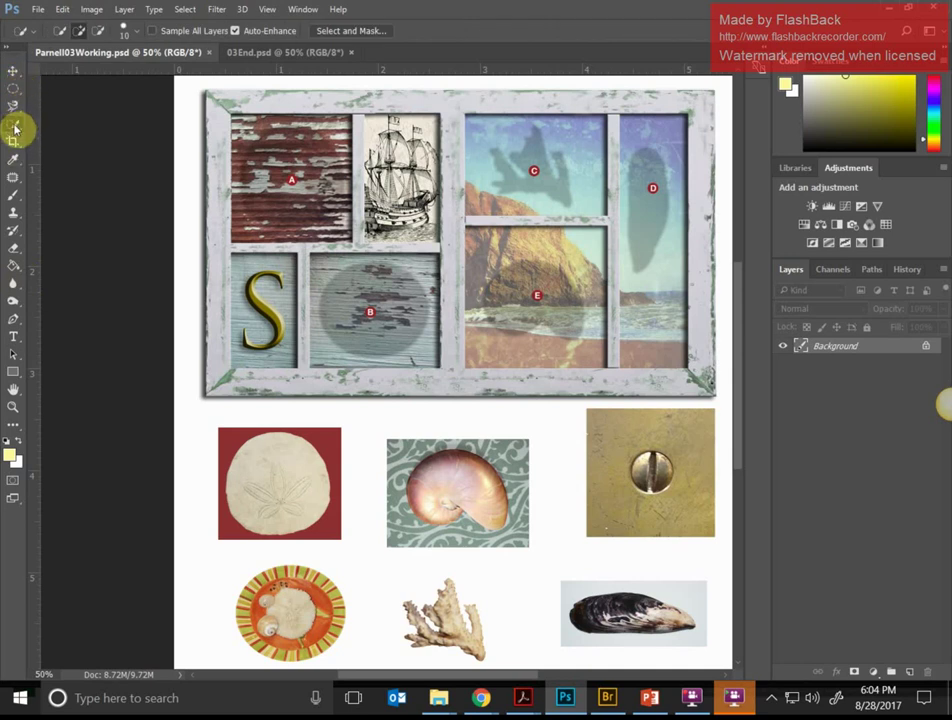
pyautogui.click(14, 127)
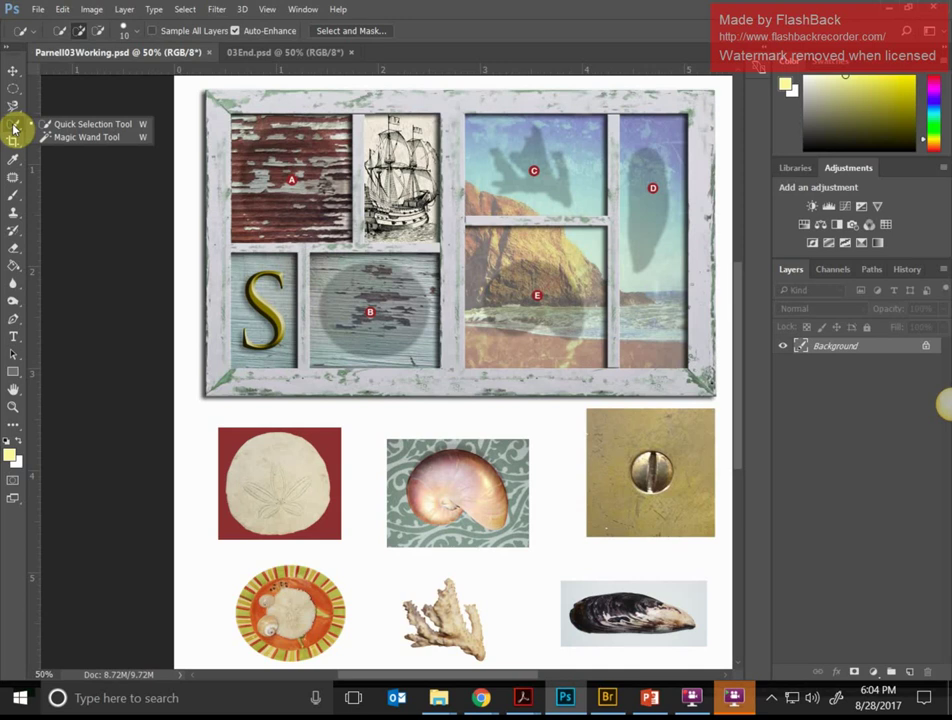
pyautogui.click(80, 138)
pyautogui.click(16, 130)
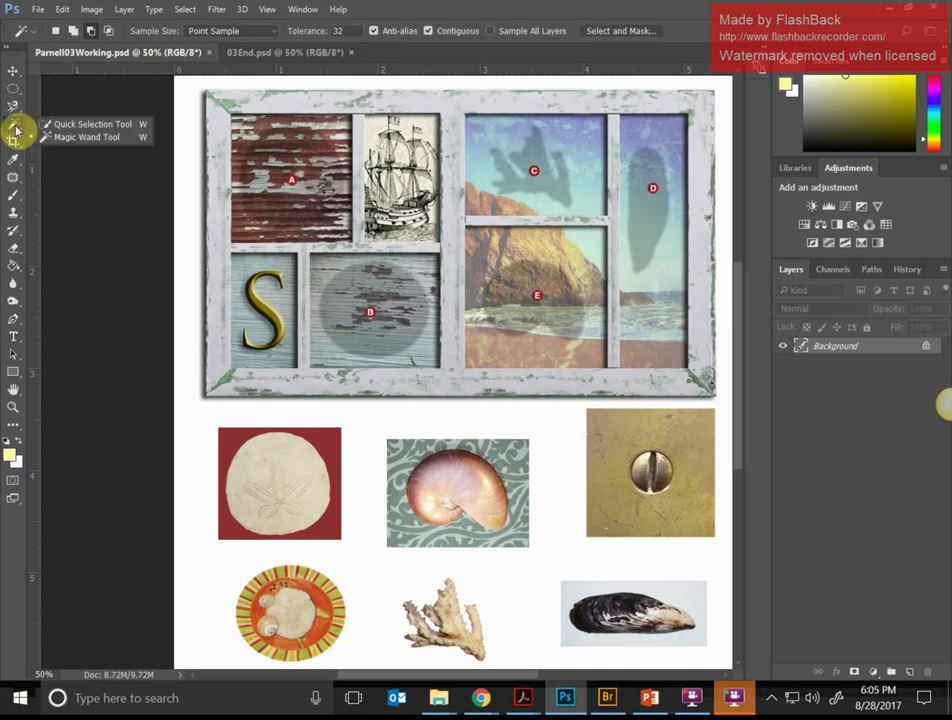
pyautogui.click(84, 123)
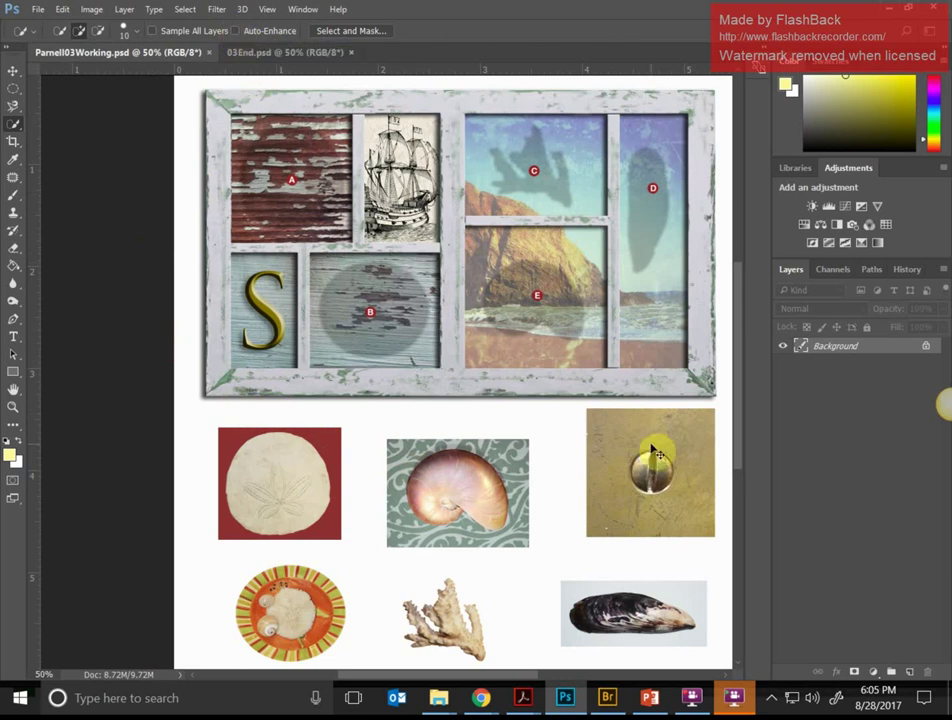
# - Select the whole sand dollar on the red background with the Quick Selection Tool, using a brush size of 10
pyautogui.hotkey('ctrl', '1')
pyautogui.scroll(-3, 569, 563)
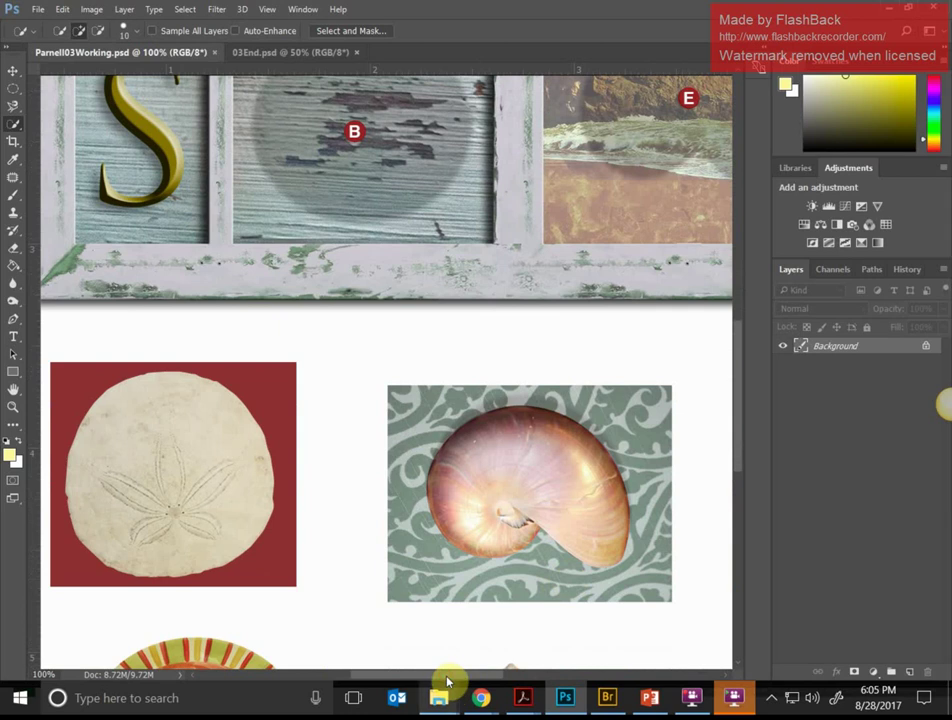
pyautogui.moveTo(441, 677); pyautogui.dragTo(400, 678)
pyautogui.scroll(-2, 500, 476)
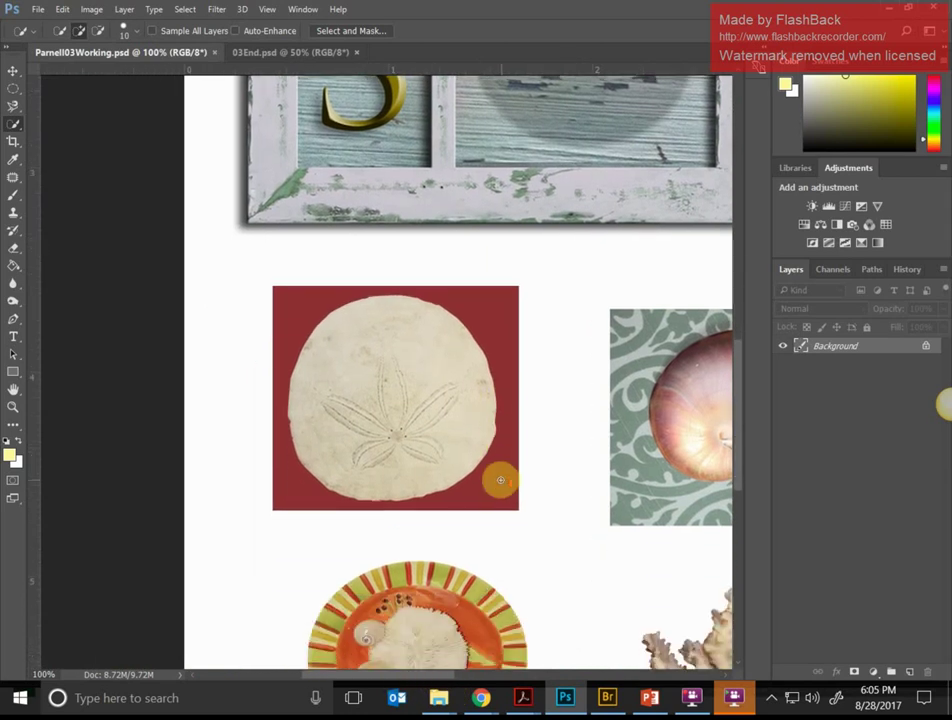
pyautogui.hotkey('ctrl', '+')
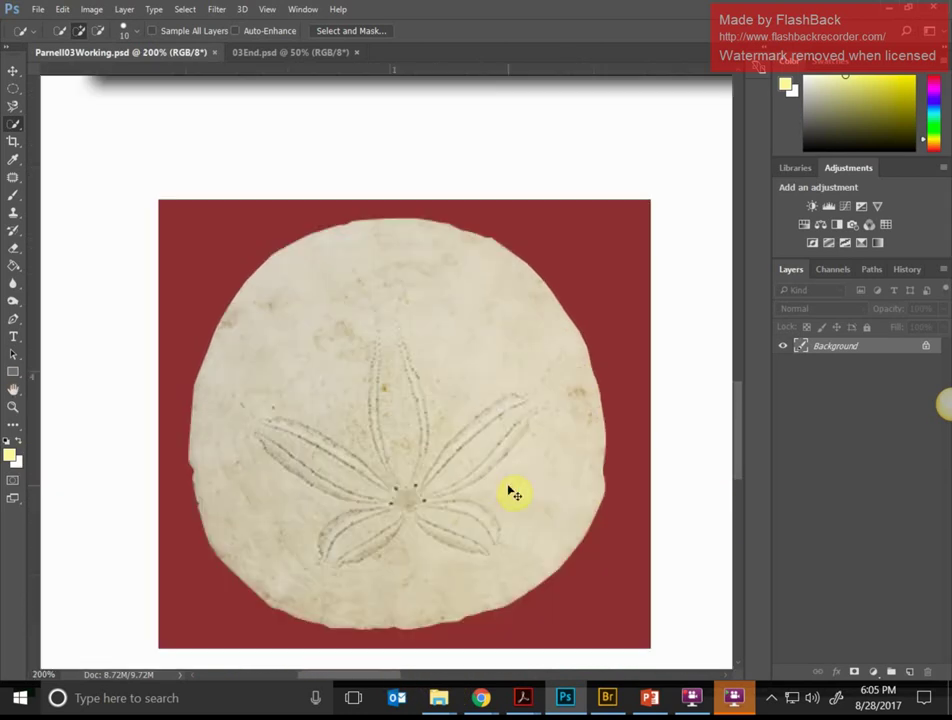
pyautogui.scroll(-1, 510, 498)
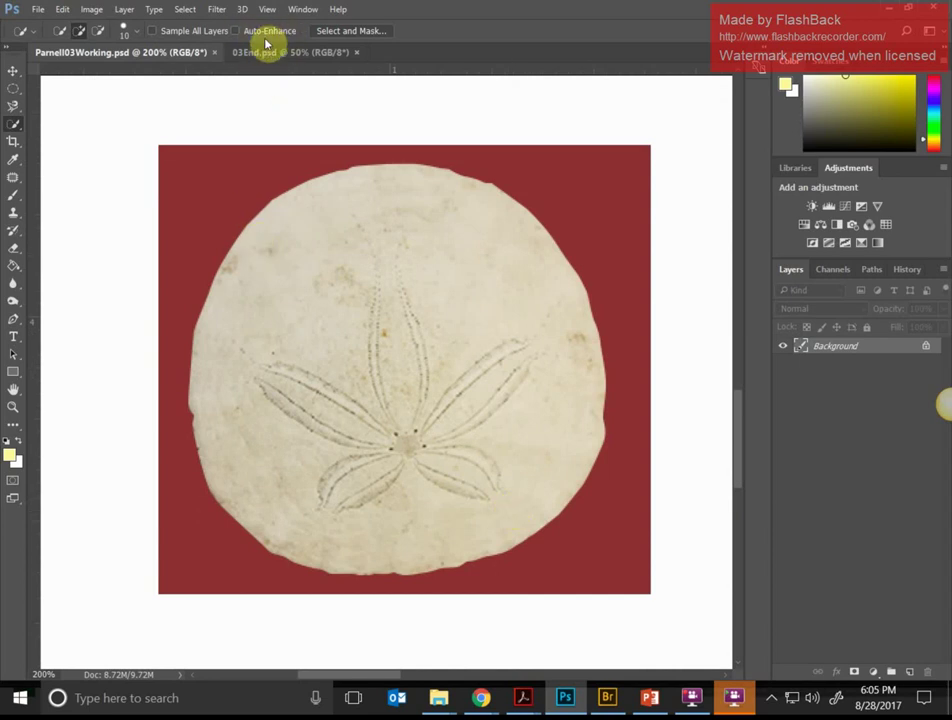
pyautogui.moveTo(261, 258)
pyautogui.mouseDown()
pyautogui.moveTo(311, 241)
pyautogui.moveTo(325, 307)
pyautogui.moveTo(409, 265)
pyautogui.moveTo(295, 399)
pyautogui.mouseUp()
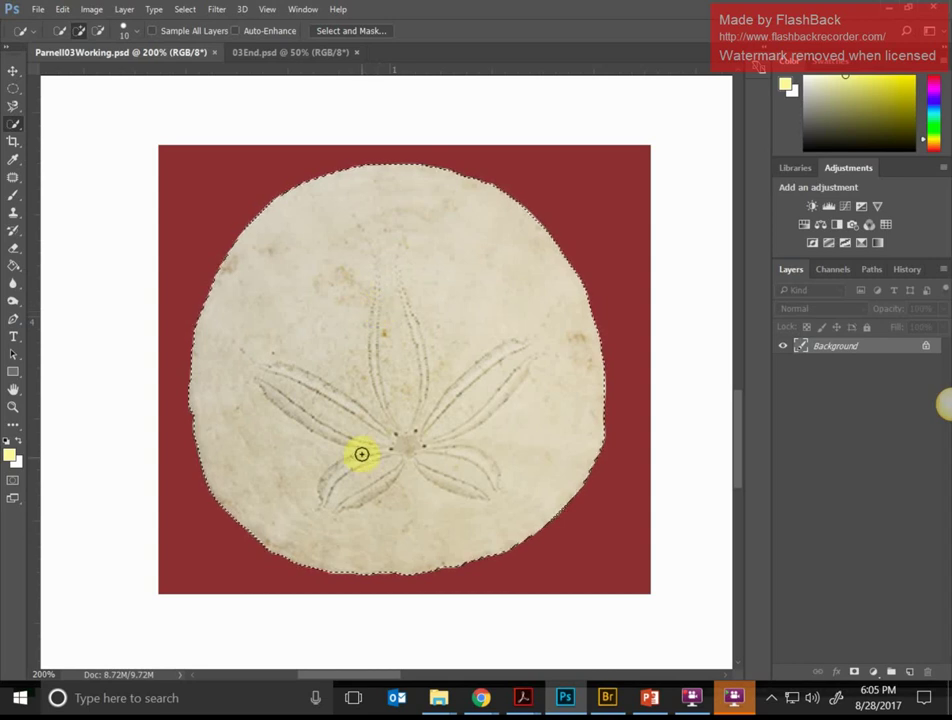
# - Examine how closely the selection outline follows the sand dollar's lower edge at up to 800% magnification, and return to a 100% view
pyautogui.scroll(-3, 351, 444)
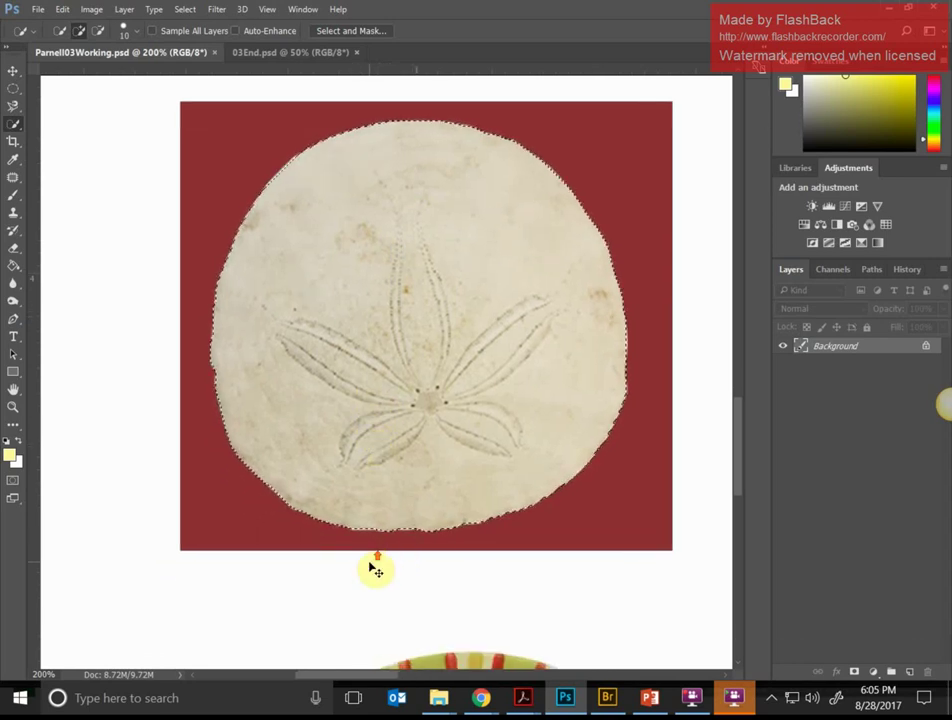
pyautogui.hotkey('ctrl', '+')
pyautogui.hotkey('ctrl', '+')
pyautogui.hotkey('ctrl', '+')
pyautogui.scroll(-5, 361, 560)
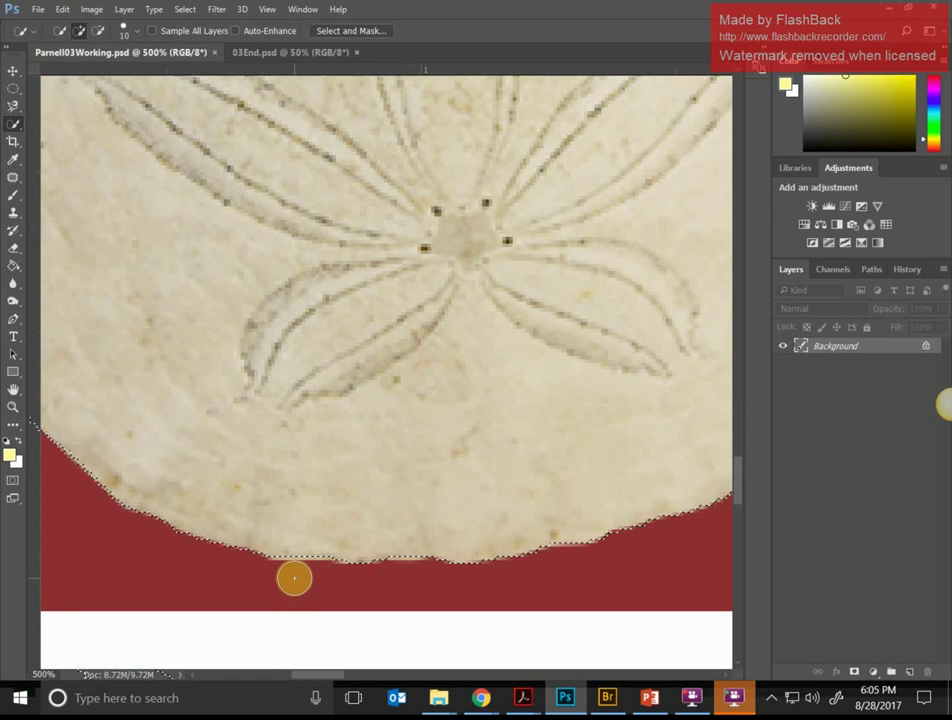
pyautogui.hotkey('ctrl', '+')
pyautogui.hotkey('ctrl', '+')
pyautogui.hotkey('ctrl', '+')
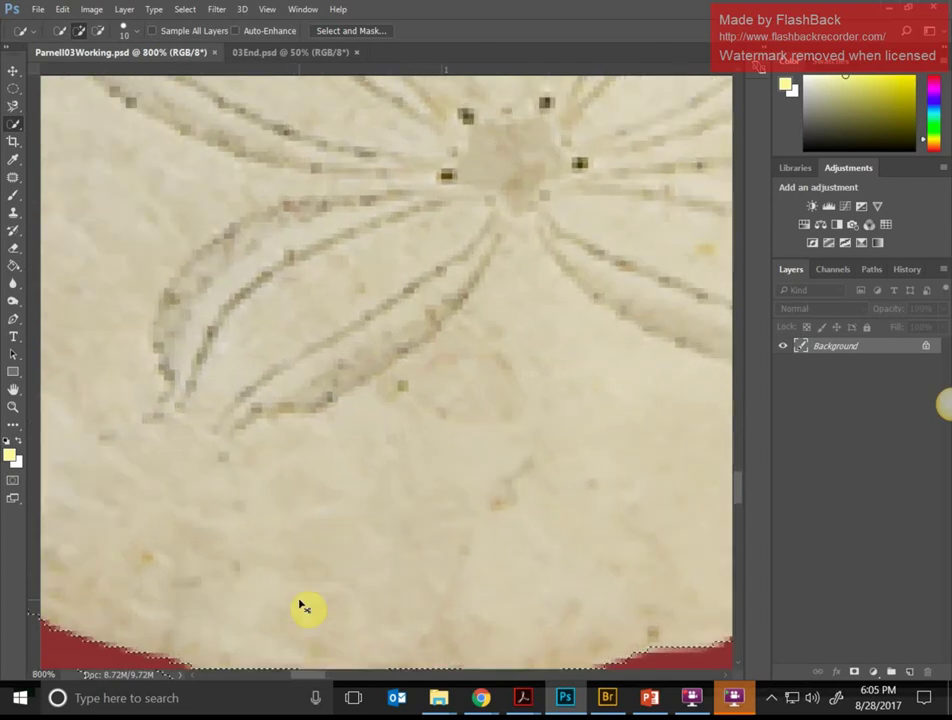
pyautogui.scroll(-3, 287, 550)
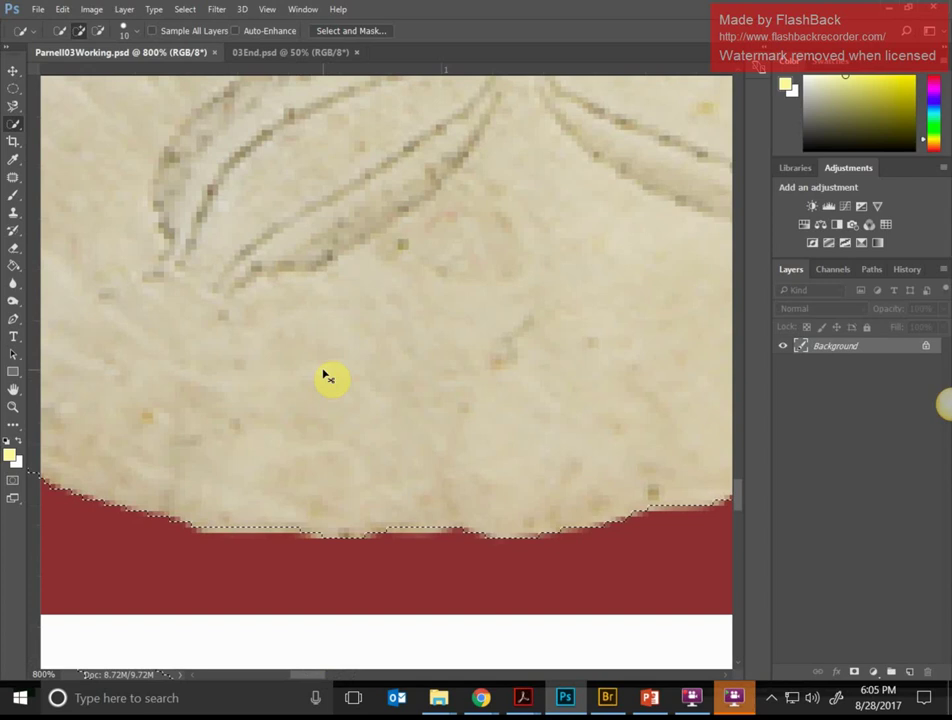
pyautogui.hotkey('ctrl', '-')
pyautogui.hotkey('ctrl', '-')
pyautogui.hotkey('ctrl', '-')
pyautogui.hotkey('ctrl', '-')
pyautogui.hotkey('ctrl', '-')
pyautogui.hotkey('ctrl', '-')
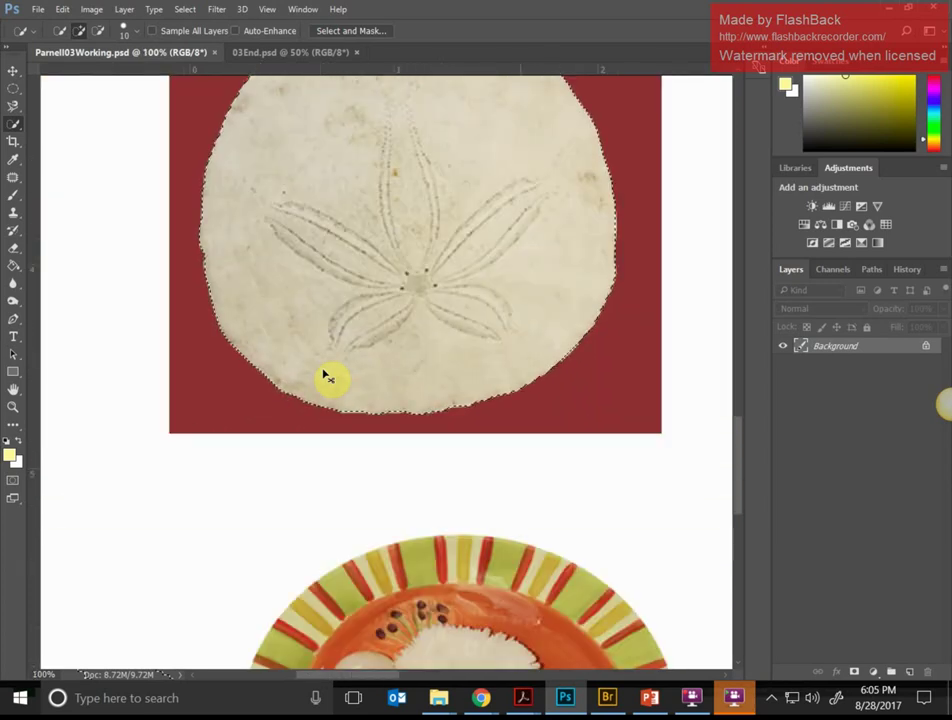
pyautogui.hotkey('ctrl', '-')
pyautogui.hscroll(2, 383, 675)
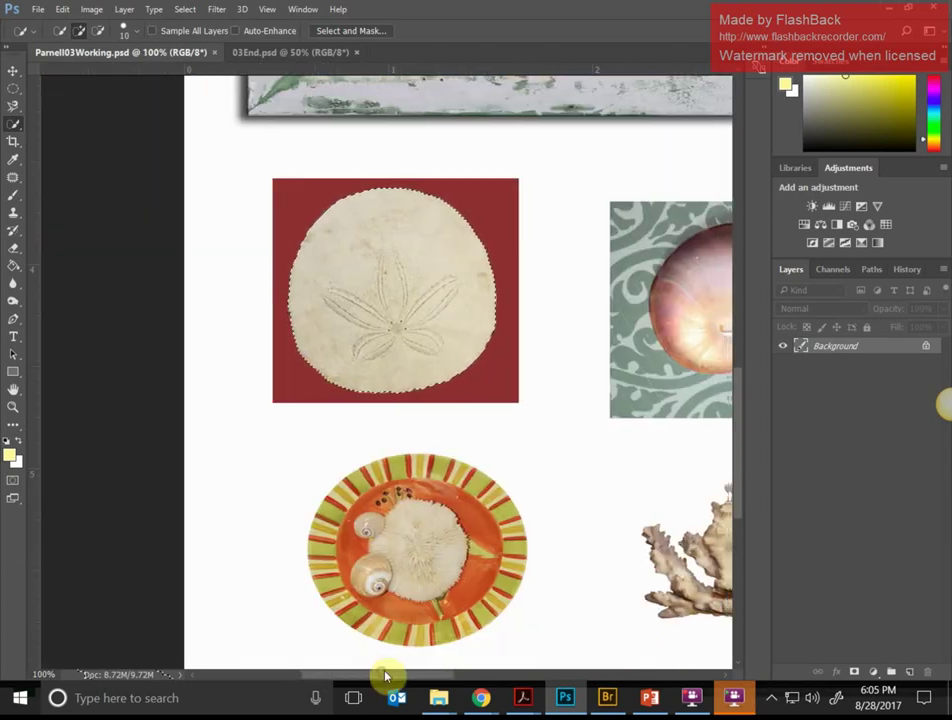
pyautogui.scroll(2, 483, 383)
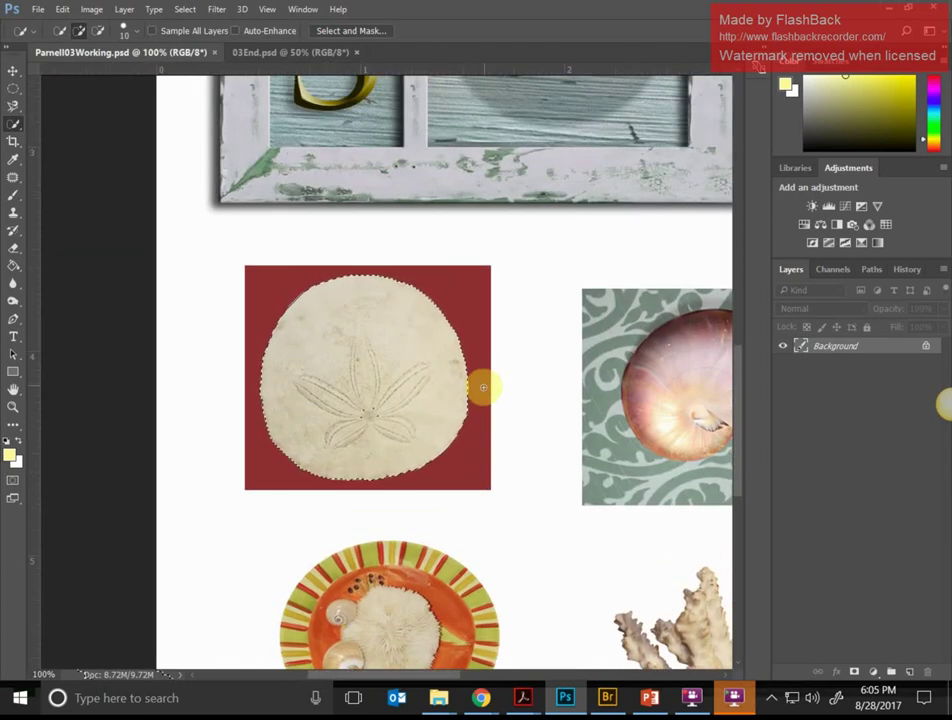
# - Replace the current selection by reselecting the whole sand dollar with the Quick Selection Tool and Auto-Enhance turned on
pyautogui.hotkey('ctrl', '+')
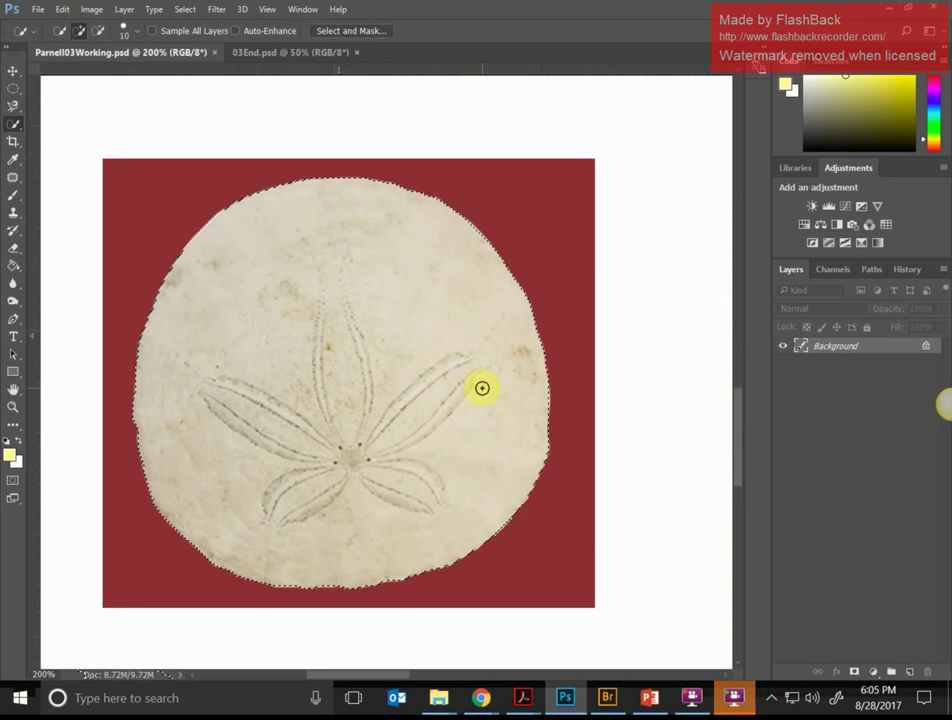
pyautogui.hotkey('ctrl', 'd')
pyautogui.click(252, 33)
pyautogui.moveTo(289, 236); pyautogui.dragTo(376, 457)
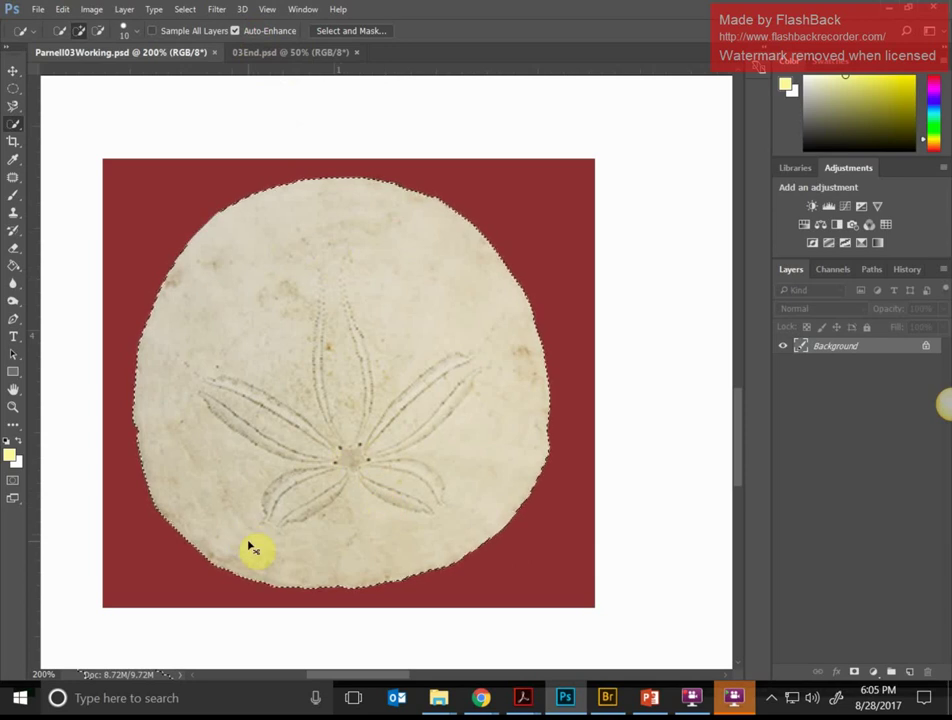
# - Examine how closely the auto-enhanced selection outline follows the sand dollar's lower edge at 600% magnification
pyautogui.hotkey('ctrl', '+')
pyautogui.hotkey('ctrl', '+')
pyautogui.hotkey('ctrl', '+')
pyautogui.hotkey('ctrl', '+')
pyautogui.scroll(-10, 249, 530)
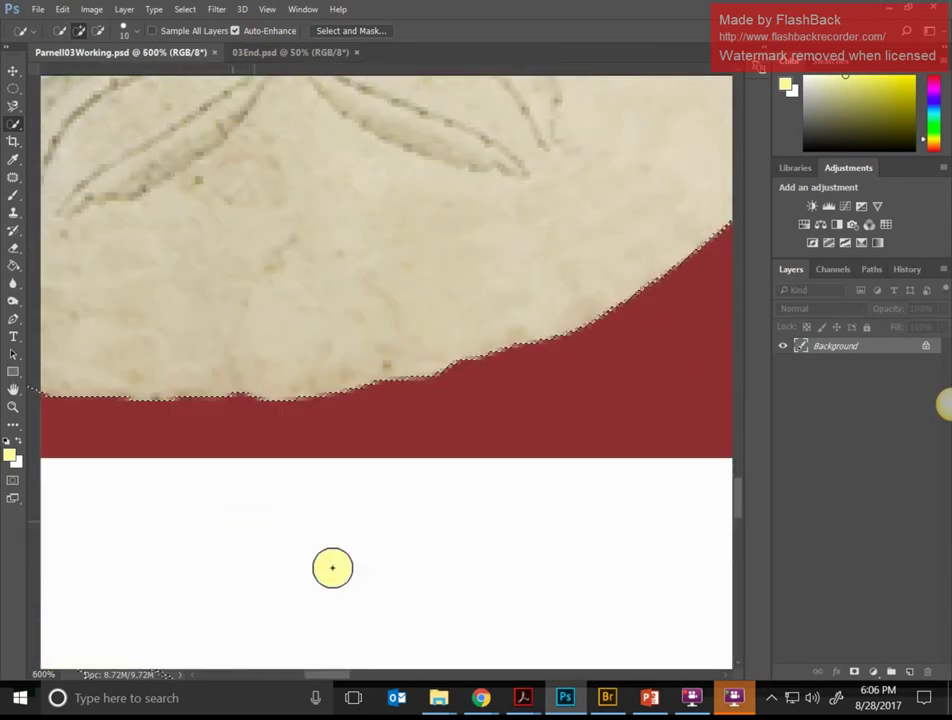
pyautogui.moveTo(335, 680); pyautogui.dragTo(326, 683)
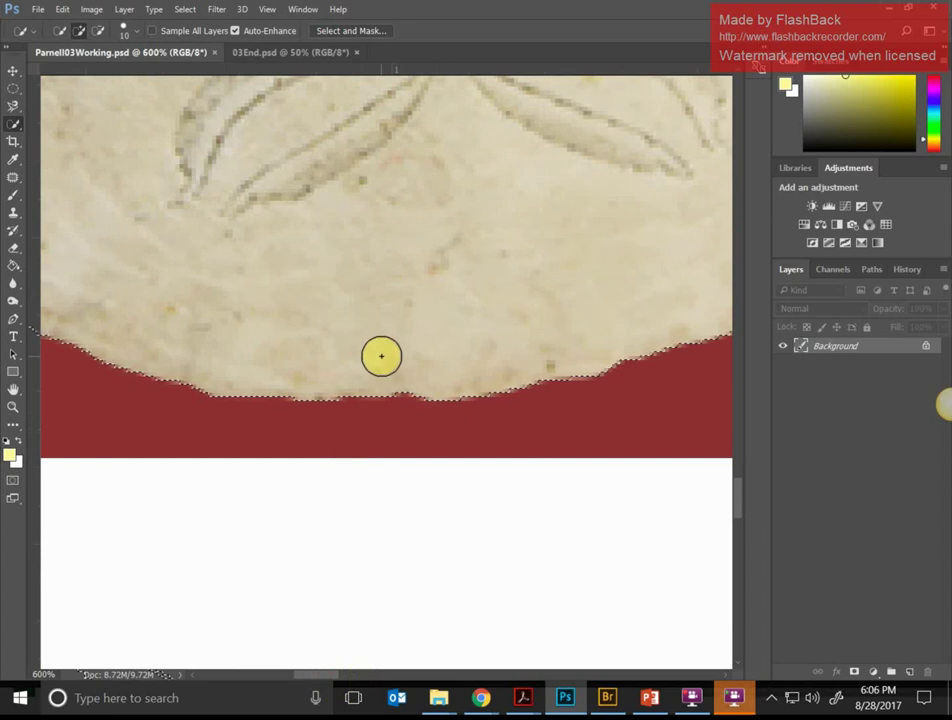
pyautogui.scroll(4, 374, 353)
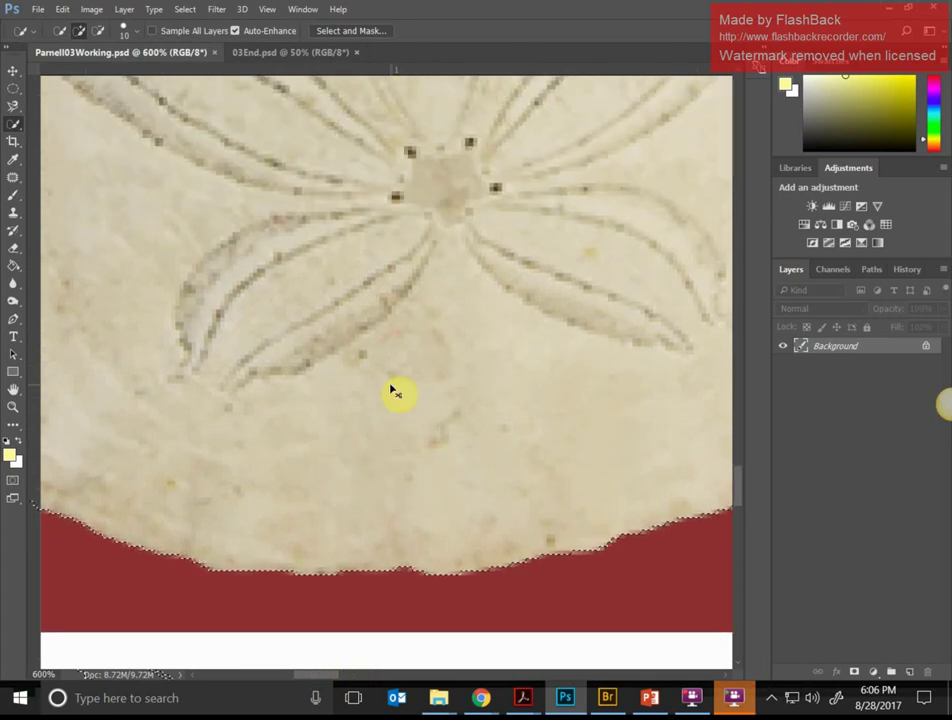
pyautogui.scroll(-6, 393, 391)
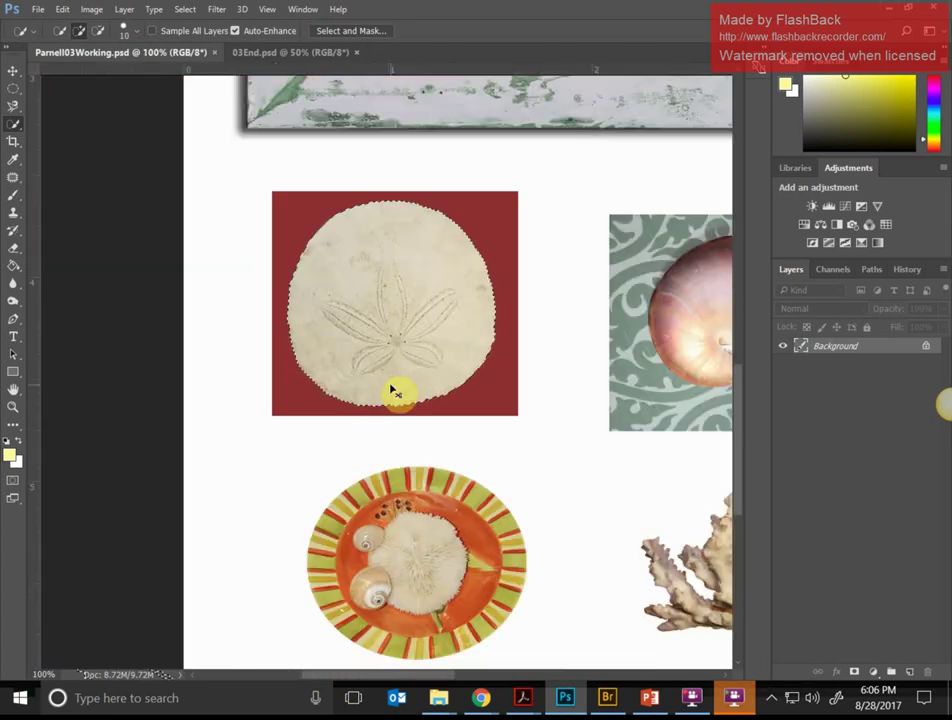
# - Move the selected sand dollar with the Move Tool onto the spot marked A in the shadowbox
pyautogui.scroll(5, 389, 382)
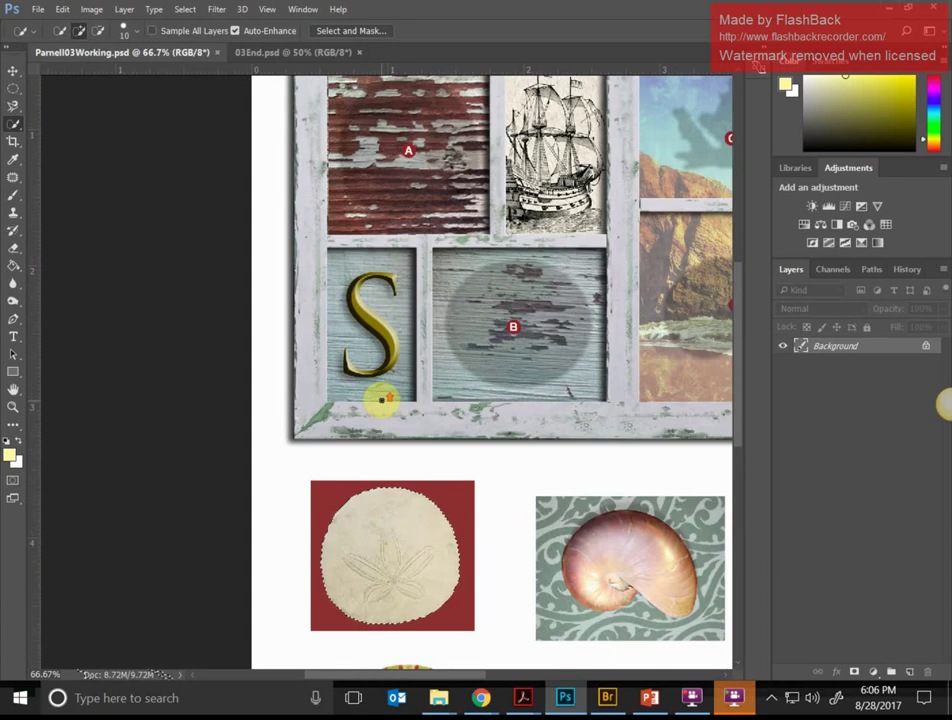
pyautogui.scroll(1, 381, 398)
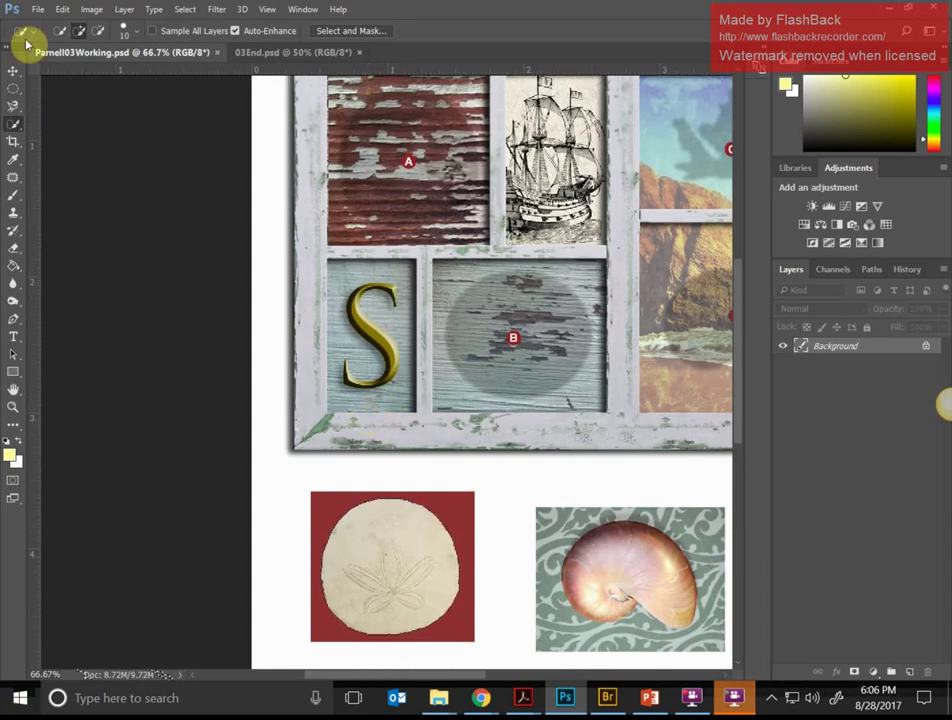
pyautogui.click(12, 72)
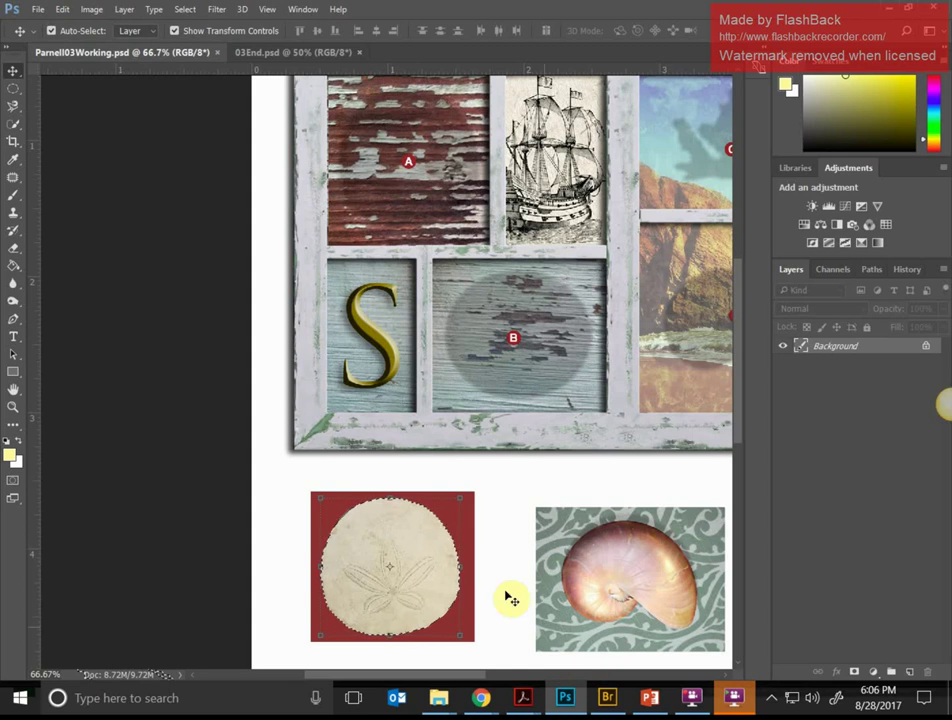
pyautogui.moveTo(421, 584); pyautogui.dragTo(436, 170)
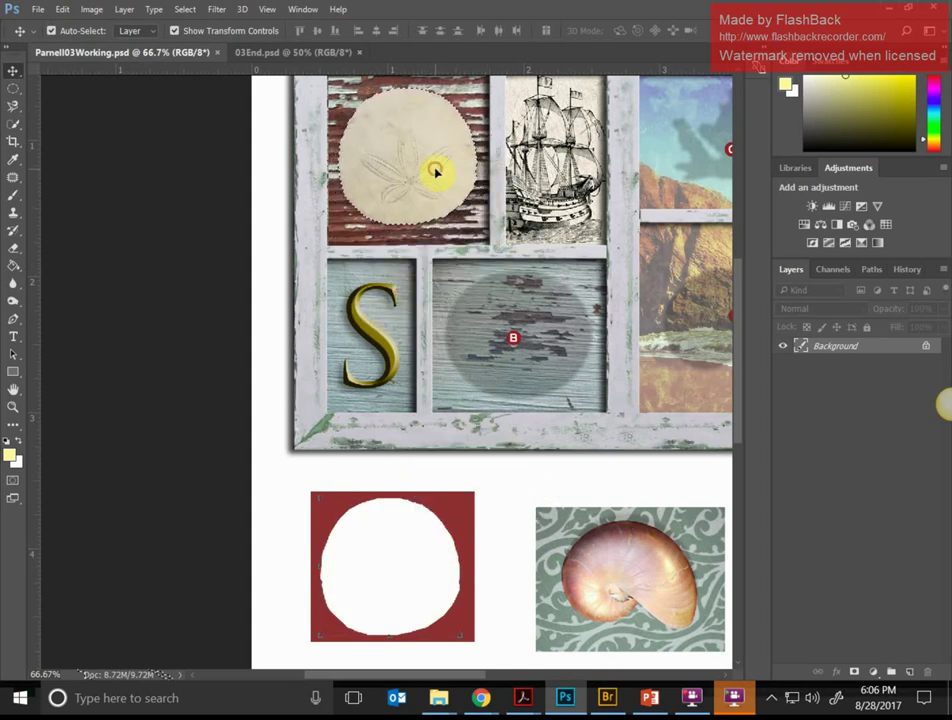
# - Fine-tune the position of the selected sand dollar so it sits centred within its red wood compartment
pyautogui.hotkey('ctrl', '+')
pyautogui.hotkey('ctrl', '+')
pyautogui.scroll(2, 500, 400)
pyautogui.scroll(10, 560, 551)
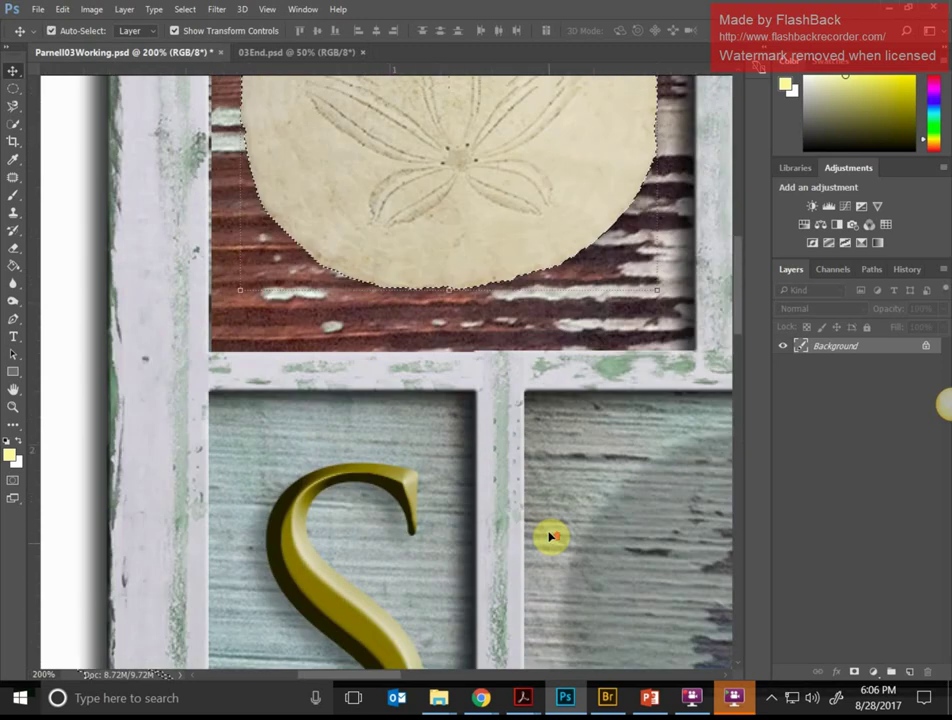
pyautogui.moveTo(540, 272); pyautogui.dragTo(544, 298)
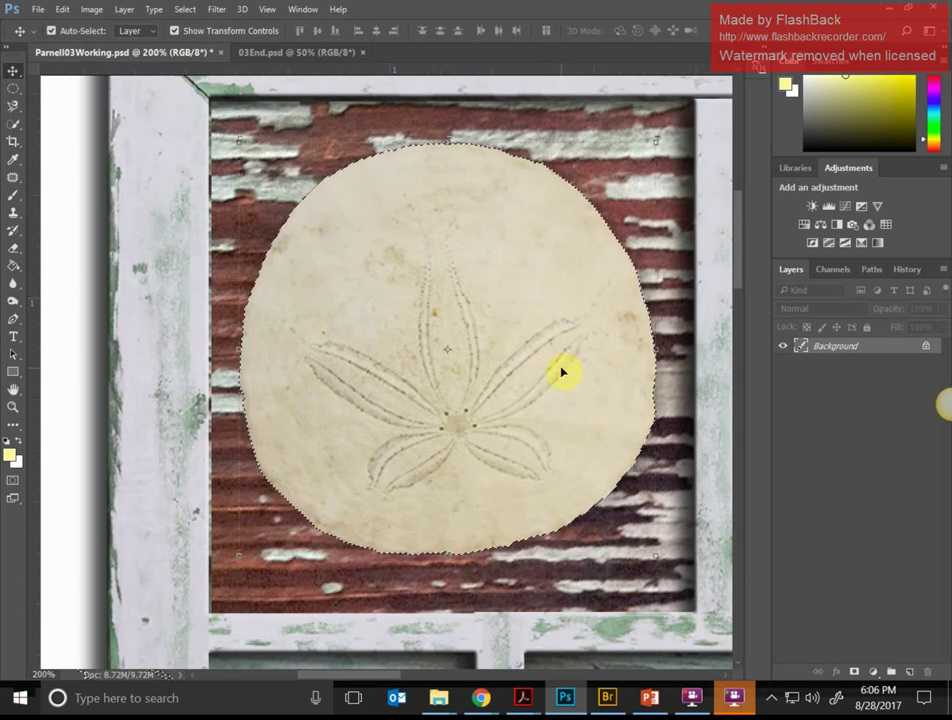
# - Deselect the sand dollar placed in the shadowbox
pyautogui.click(187, 12)
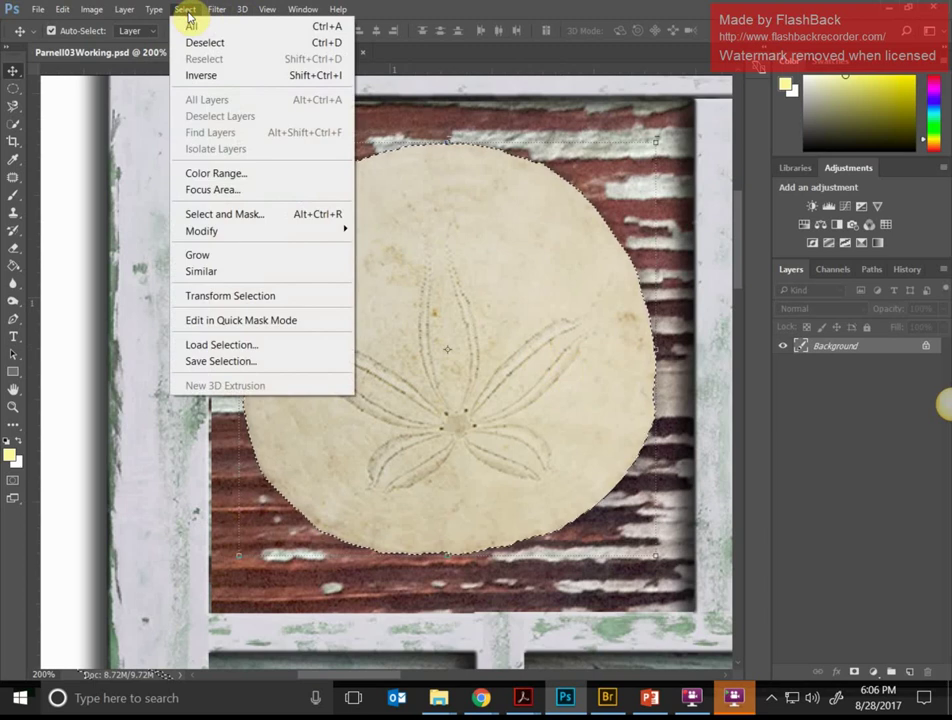
pyautogui.press('Escape')
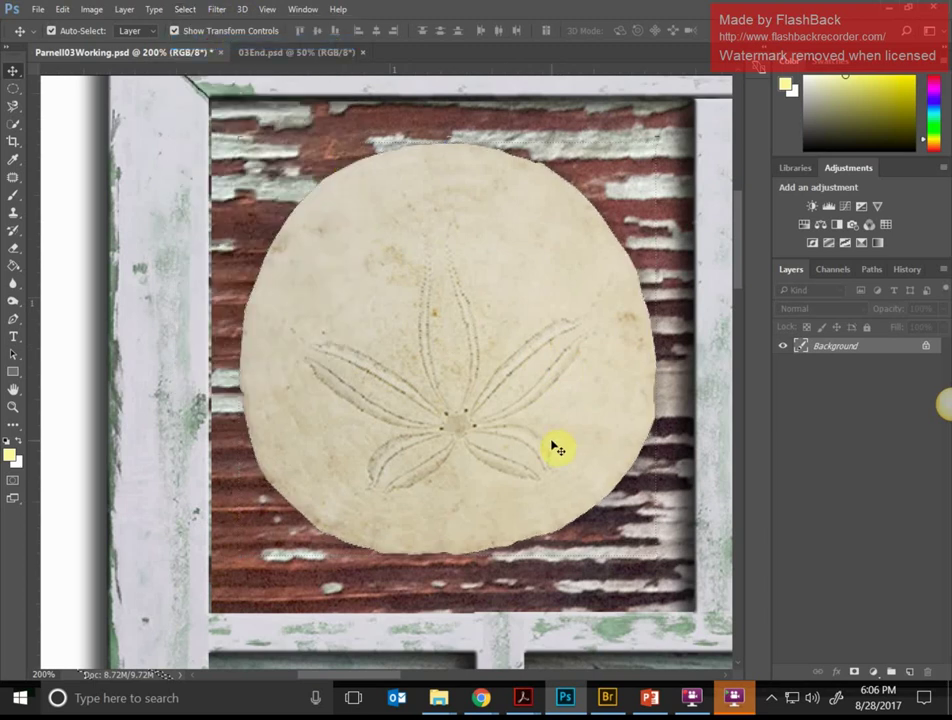
pyautogui.hotkey('ctrl', 'd')
pyautogui.hotkey('ctrl', '-')
pyautogui.hotkey('ctrl', '-')
pyautogui.hotkey('ctrl', '-')
pyautogui.hotkey('ctrl', '-')
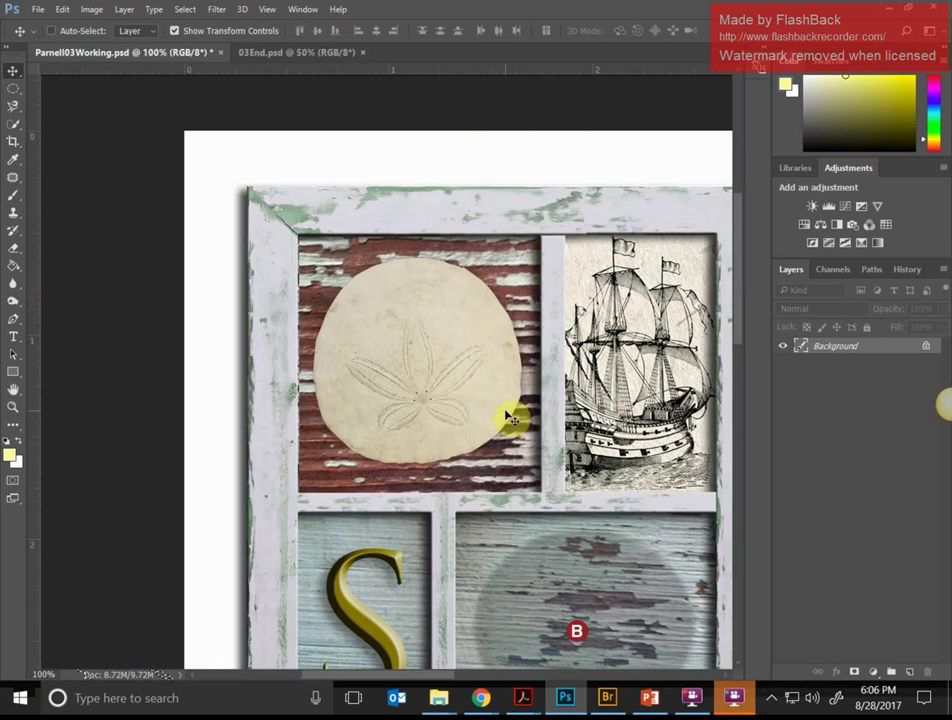
pyautogui.press('ctrl')
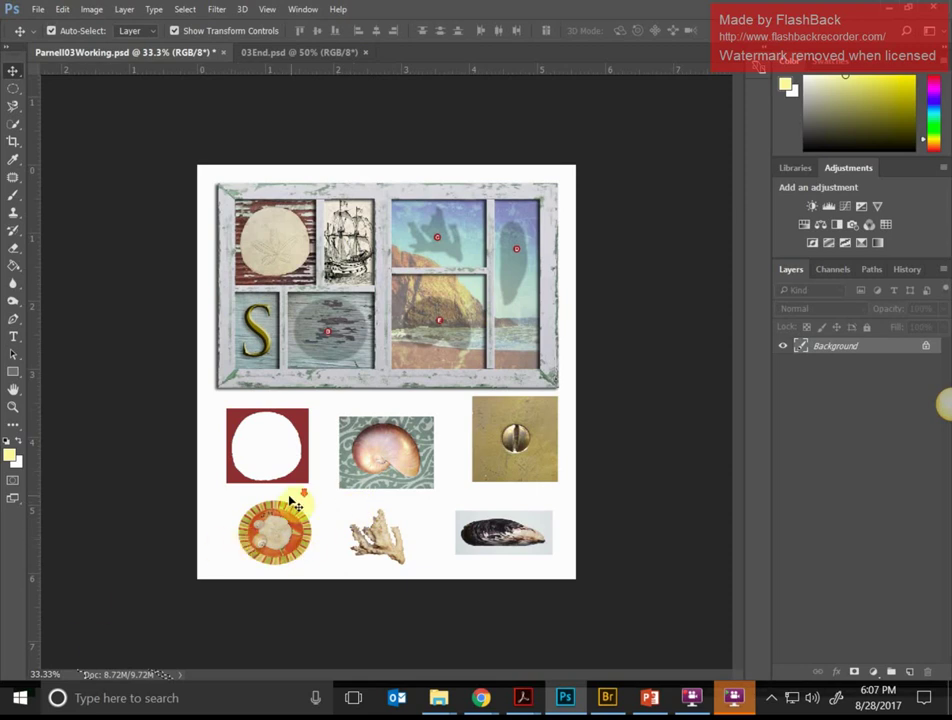
# - Choose the Elliptical Marquee Tool for selecting the oval plate of shells beneath the emptied red square
pyautogui.click(17, 89)
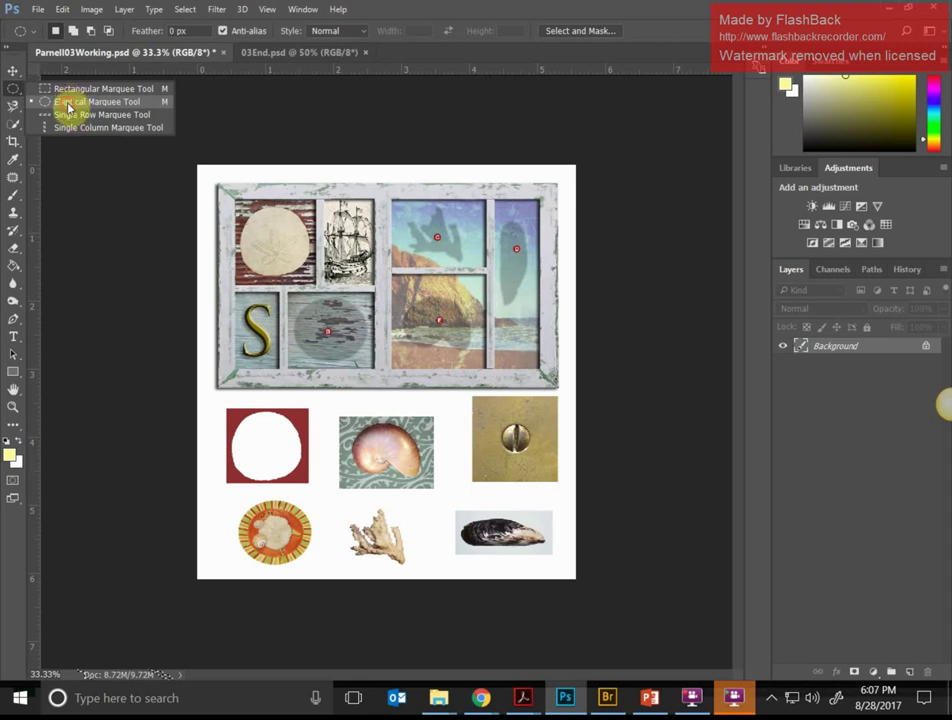
pyautogui.click(69, 101)
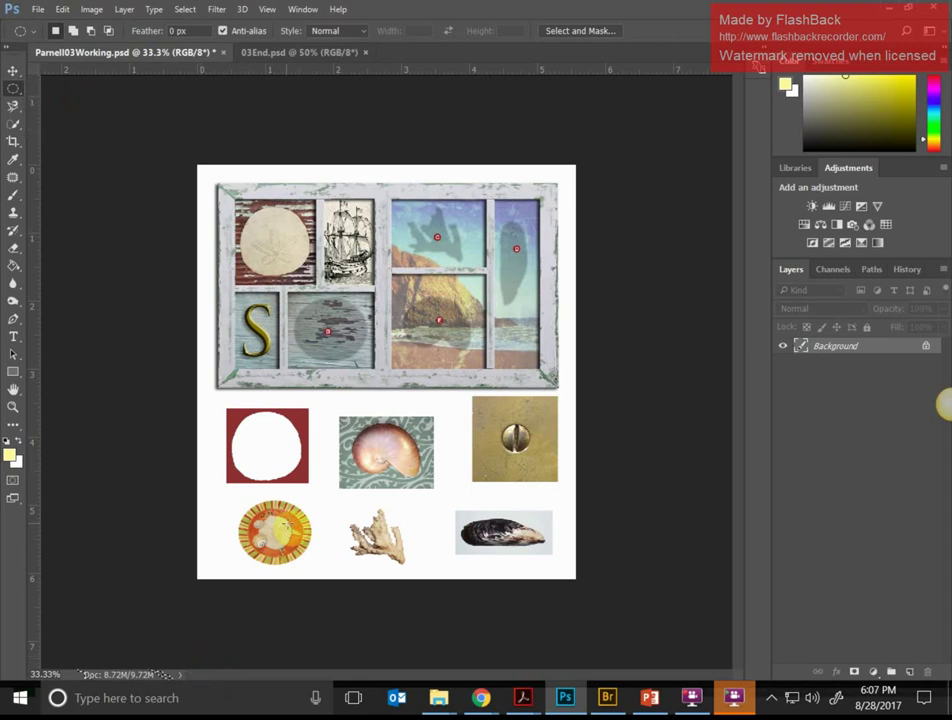
pyautogui.hotkey('ctrl', '+')
pyautogui.hotkey('ctrl', '+')
pyautogui.hotkey('ctrl', '+')
pyautogui.scroll(-4, 290, 480)
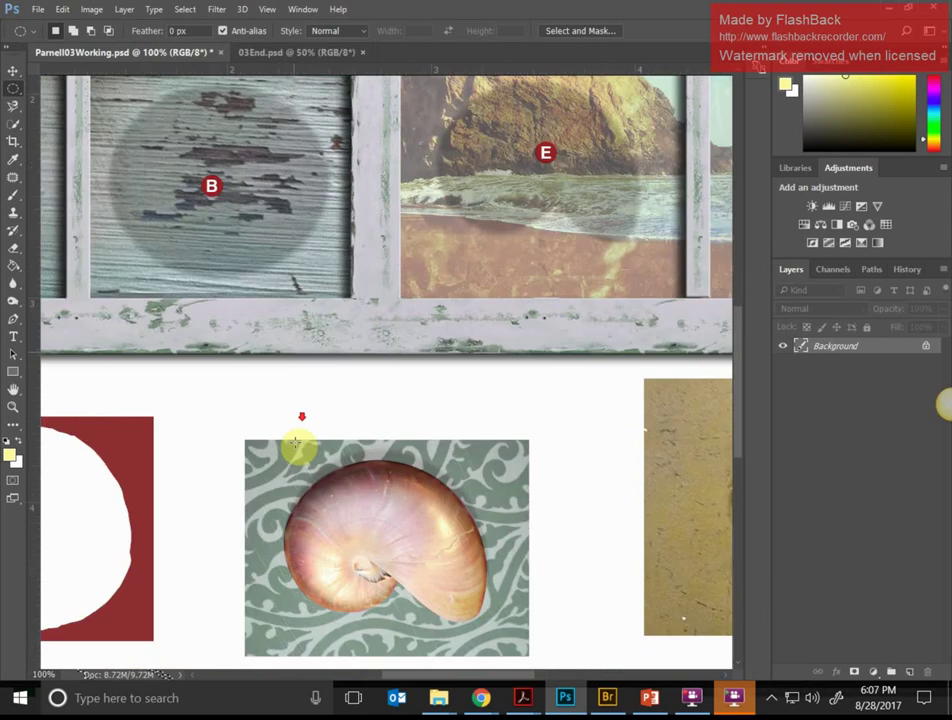
pyautogui.hscroll(-5, 476, 678)
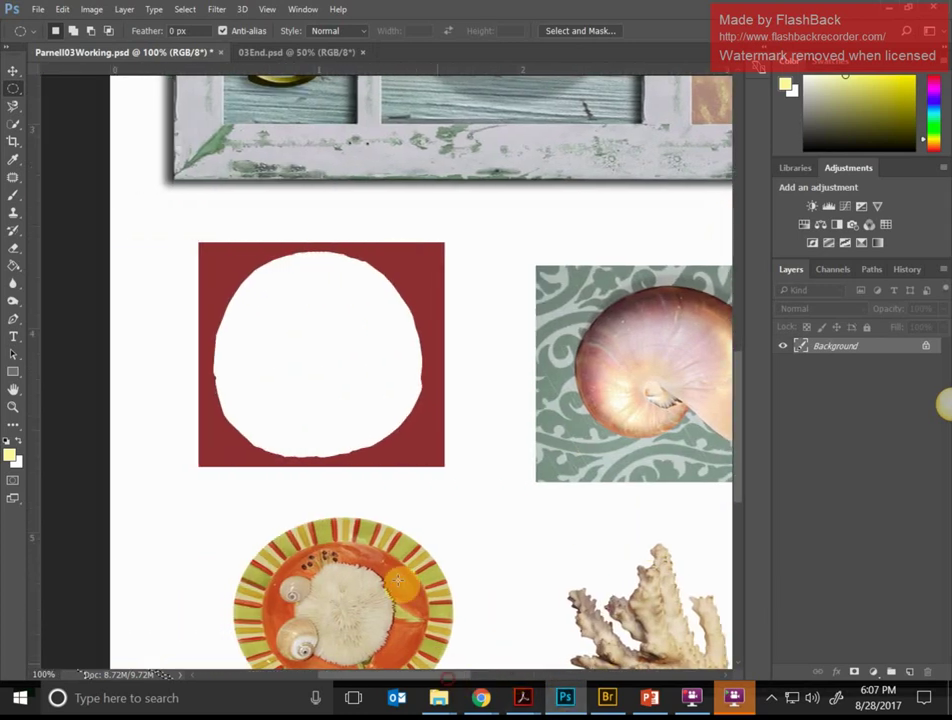
pyautogui.scroll(-3, 355, 490)
pyautogui.scroll(-1, 355, 490)
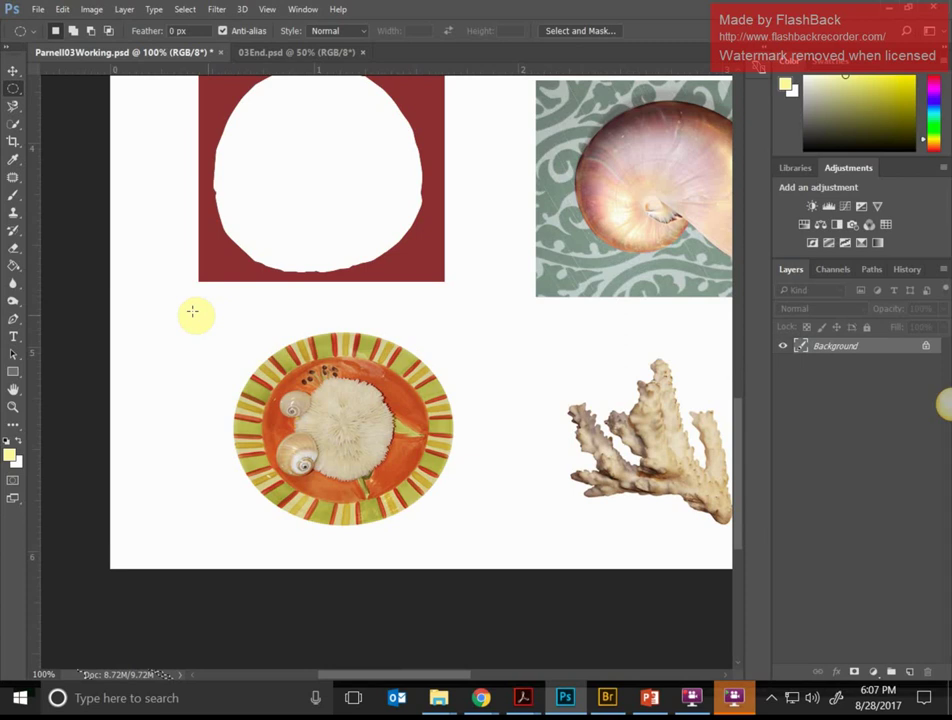
pyautogui.moveTo(155, 306); pyautogui.dragTo(395, 476)
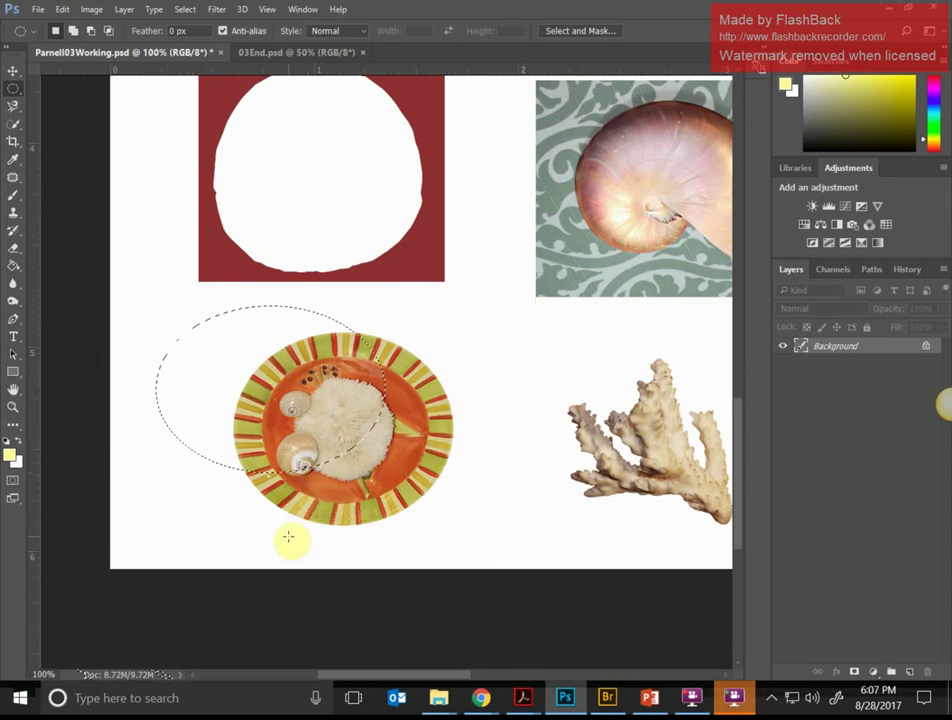
pyautogui.click(245, 503)
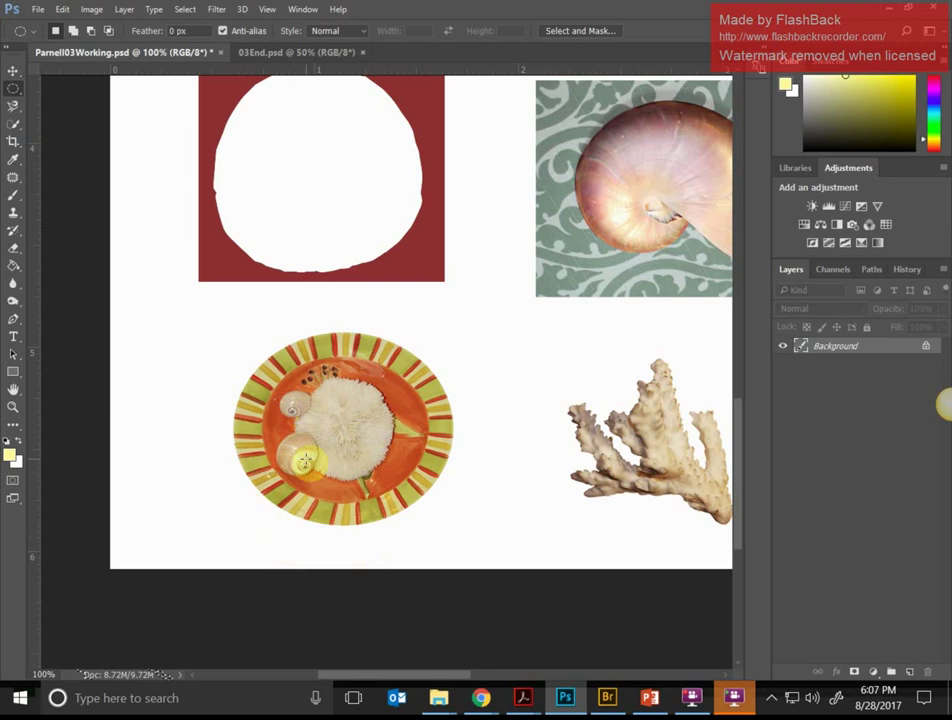
pyautogui.rightClick(15, 95)
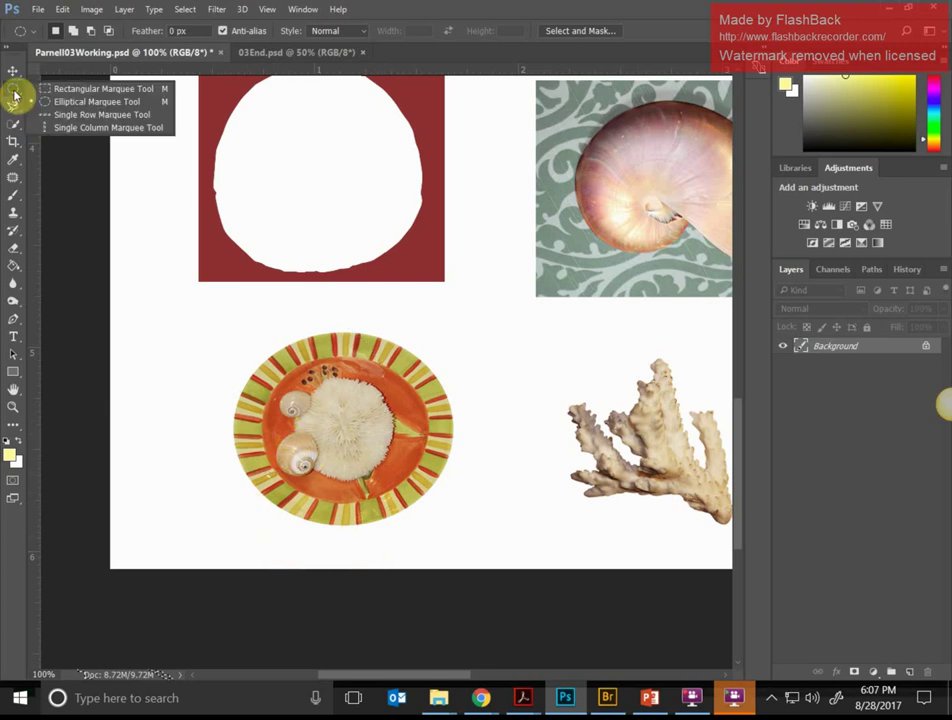
pyautogui.click(64, 89)
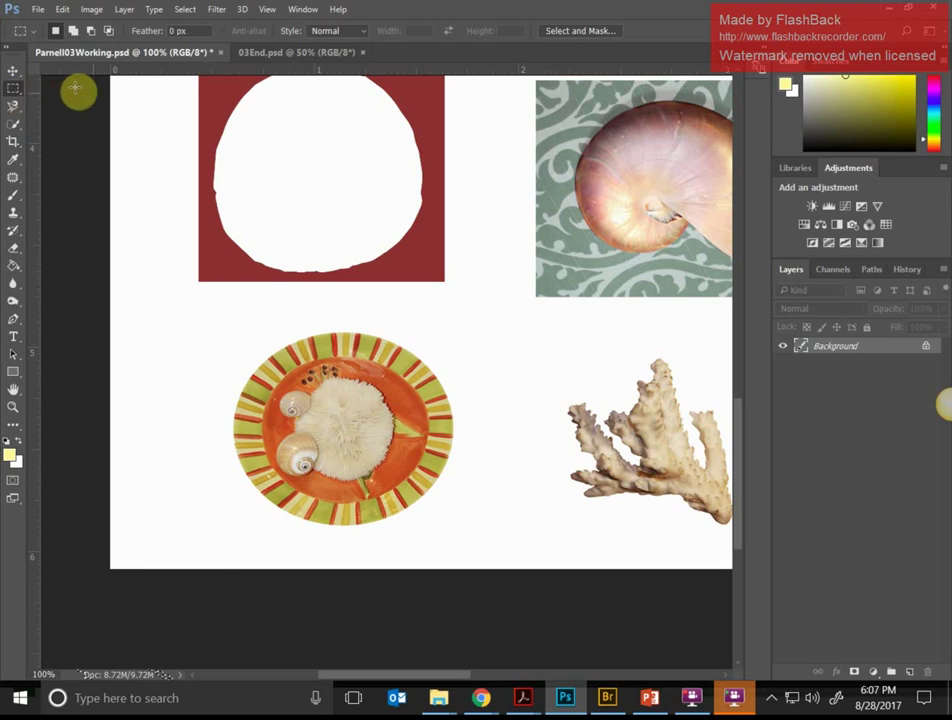
pyautogui.rightClick(12, 92)
pyautogui.click(61, 104)
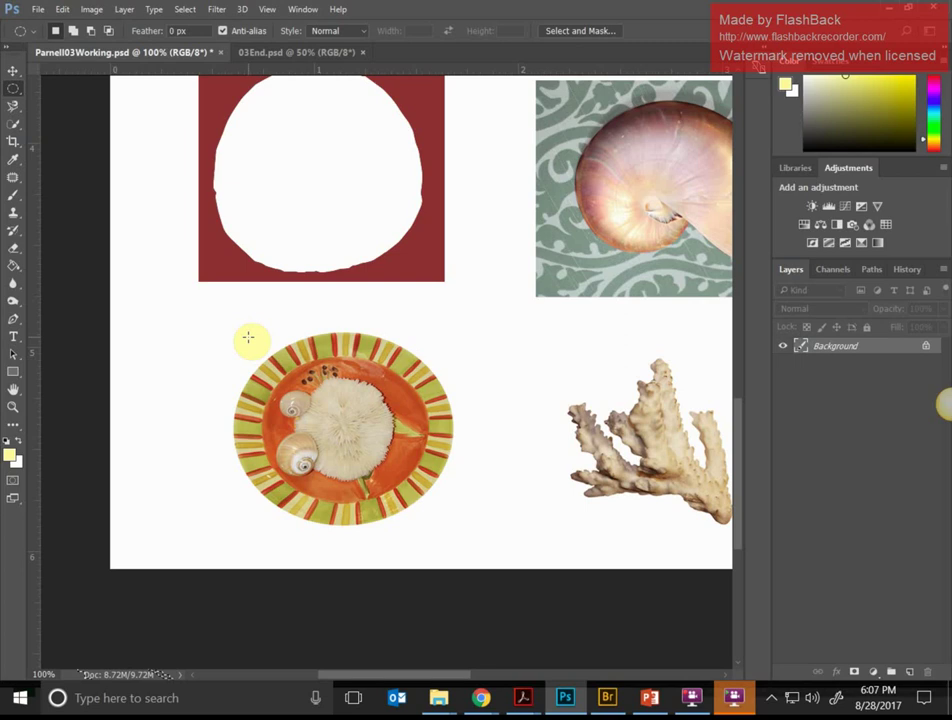
# - Draw an elliptical selection about 1.07 in wide and 0.94 in high that fits the plate of shells, repositioning it while drawing
pyautogui.moveTo(248, 337); pyautogui.dragTo(457, 535)
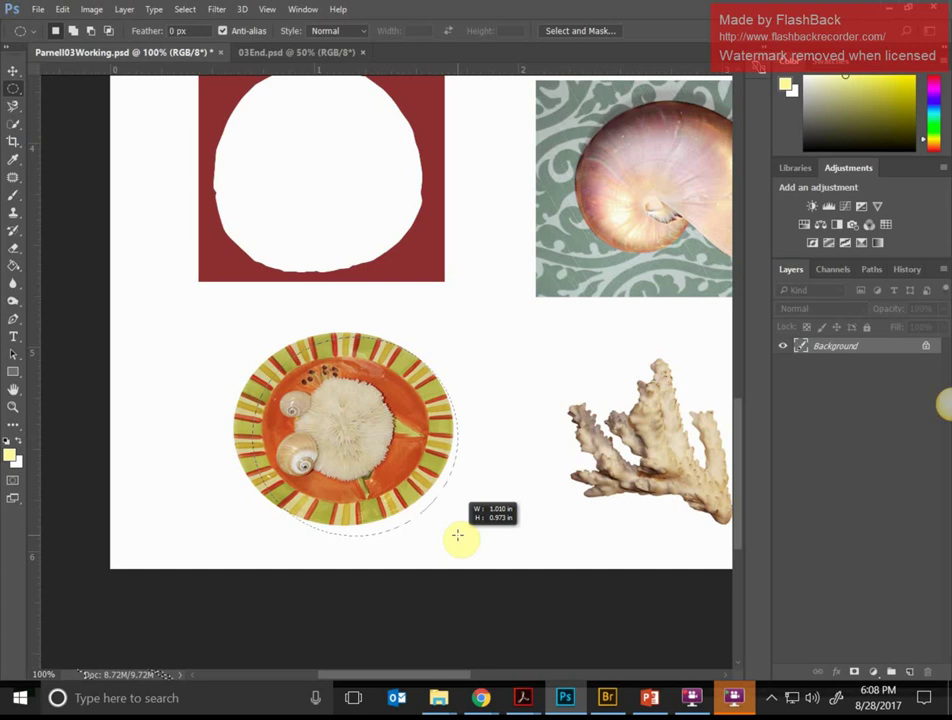
pyautogui.moveTo(457, 535)
pyautogui.mouseDown()
pyautogui.moveTo(438, 531)
pyautogui.moveTo(450, 525)
pyautogui.moveTo(480, 552)
pyautogui.moveTo(468, 517)
pyautogui.moveTo(448, 516)
pyautogui.moveTo(451, 524)
pyautogui.mouseUp()
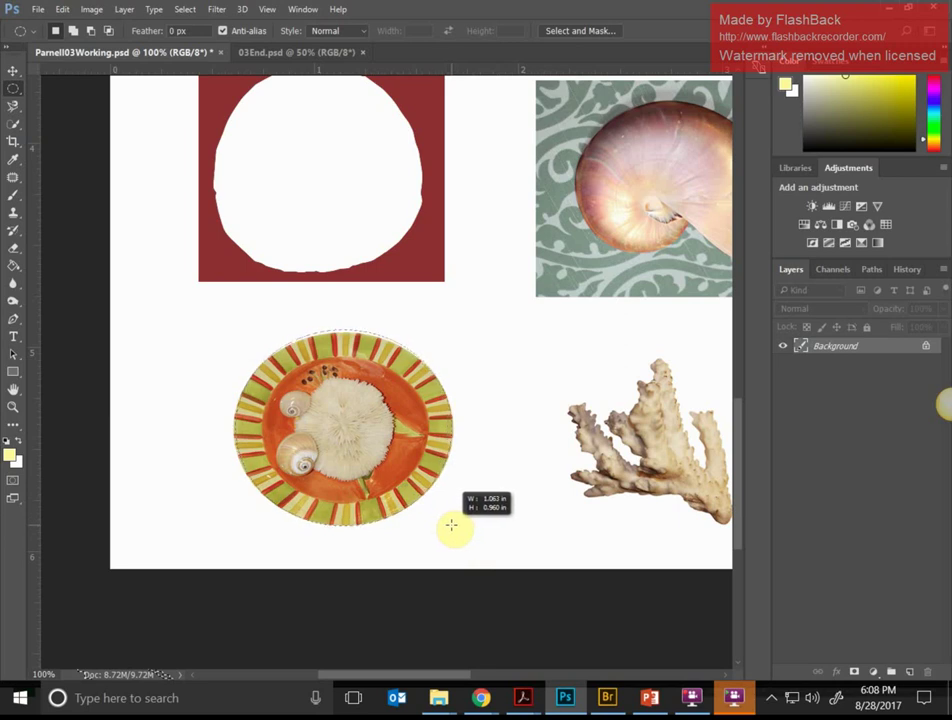
pyautogui.press('space')
pyautogui.moveTo(451, 525); pyautogui.dragTo(451, 524)
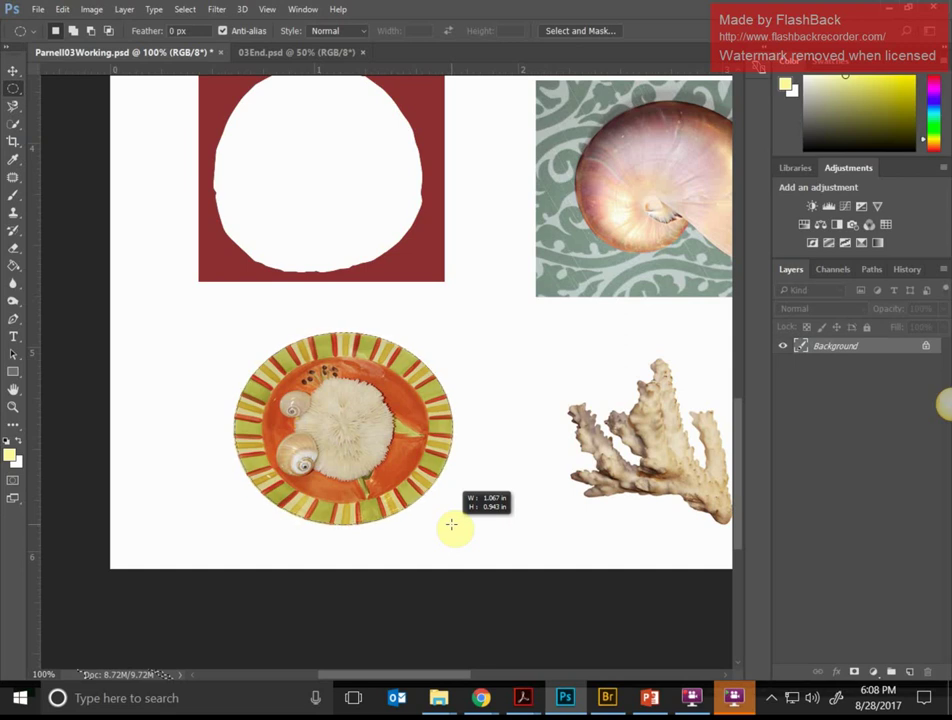
pyautogui.moveTo(452, 523); pyautogui.dragTo(452, 525)
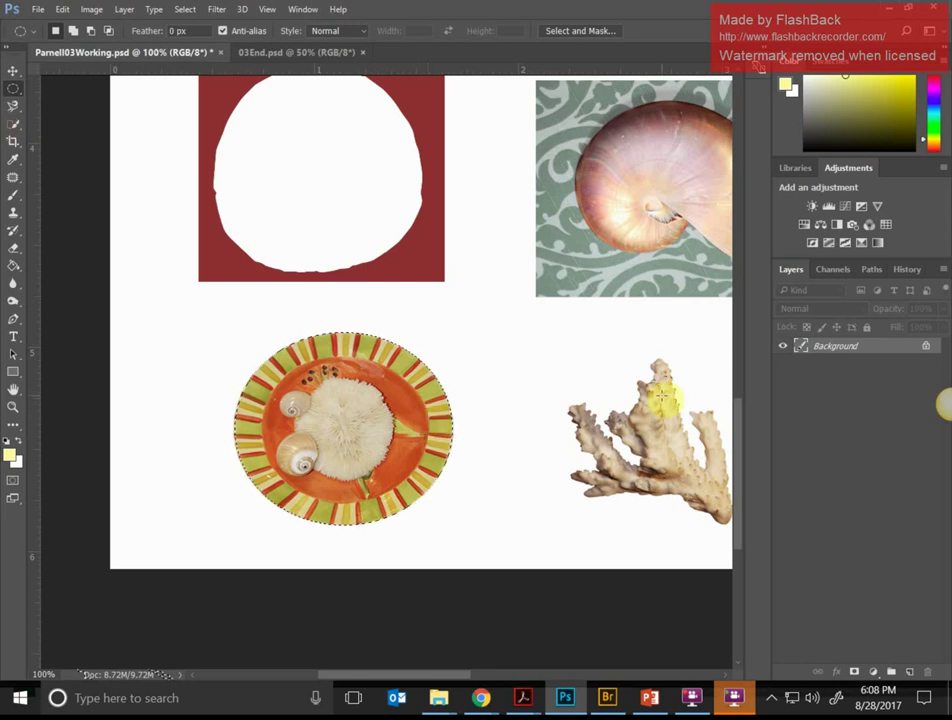
# - Move the selected plate of shells onto the shaded circle marked B in the shadowbox
pyautogui.hotkey('ctrl', '-')
pyautogui.hotkey('ctrl', '-')
pyautogui.hotkey('ctrl', '-')
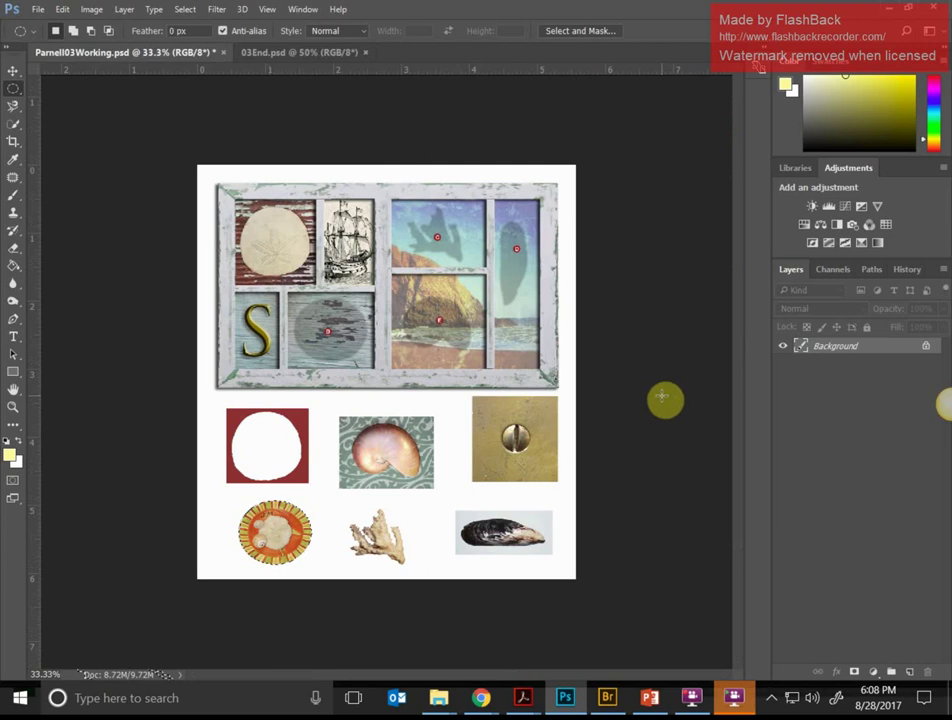
pyautogui.hotkey('ctrl', '+')
pyautogui.hotkey('ctrl', '+')
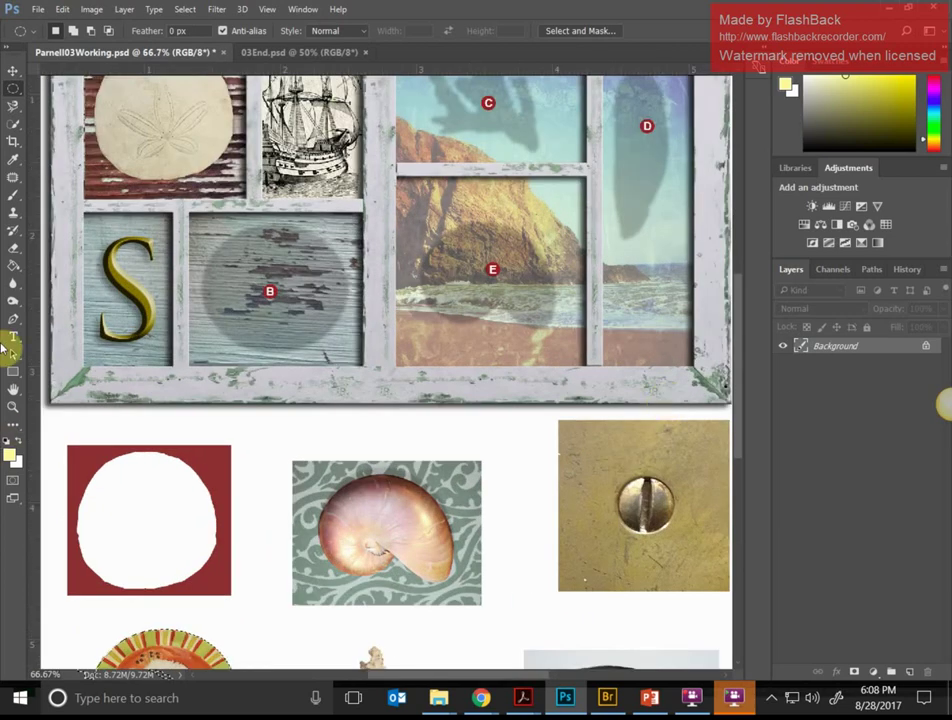
pyautogui.scroll(-2, 287, 367)
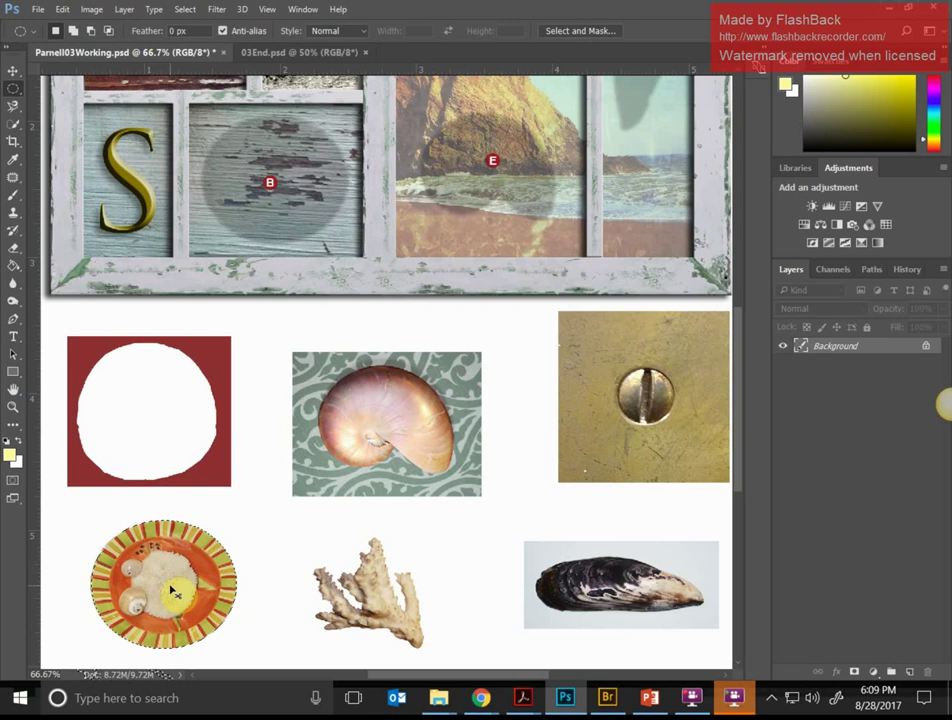
pyautogui.moveTo(166, 587); pyautogui.dragTo(278, 166)
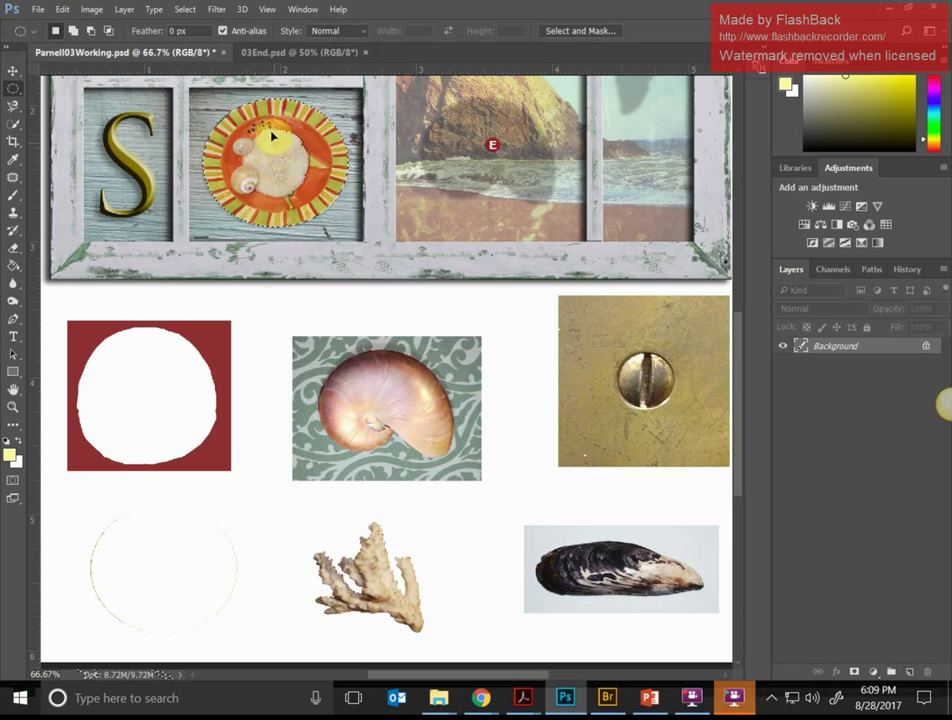
pyautogui.moveTo(256, 186)
pyautogui.mouseDown()
pyautogui.moveTo(290, 203)
pyautogui.moveTo(262, 196)
pyautogui.mouseUp()
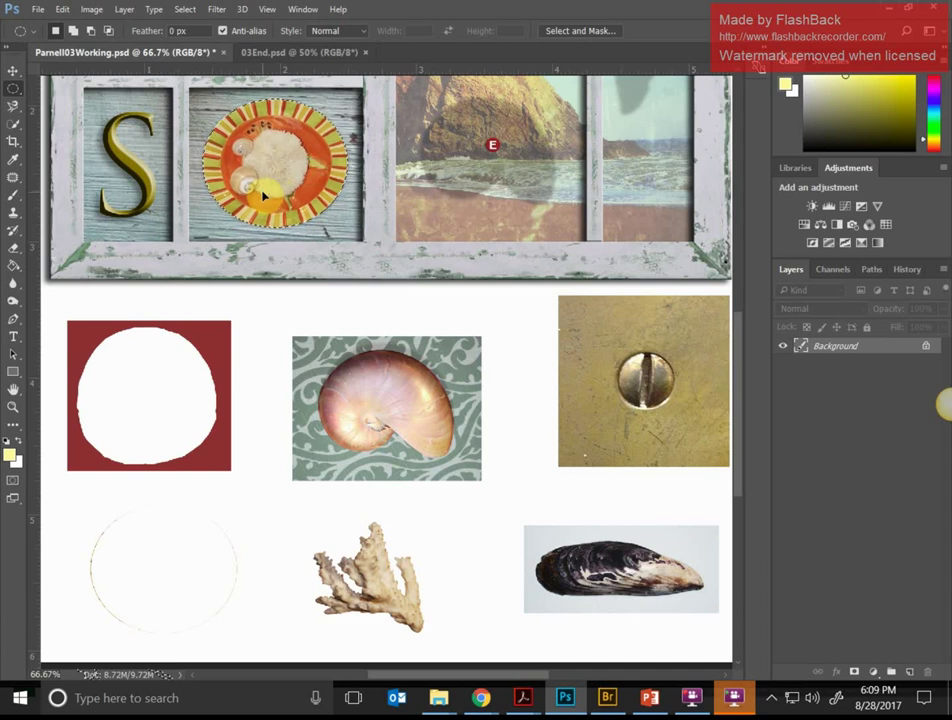
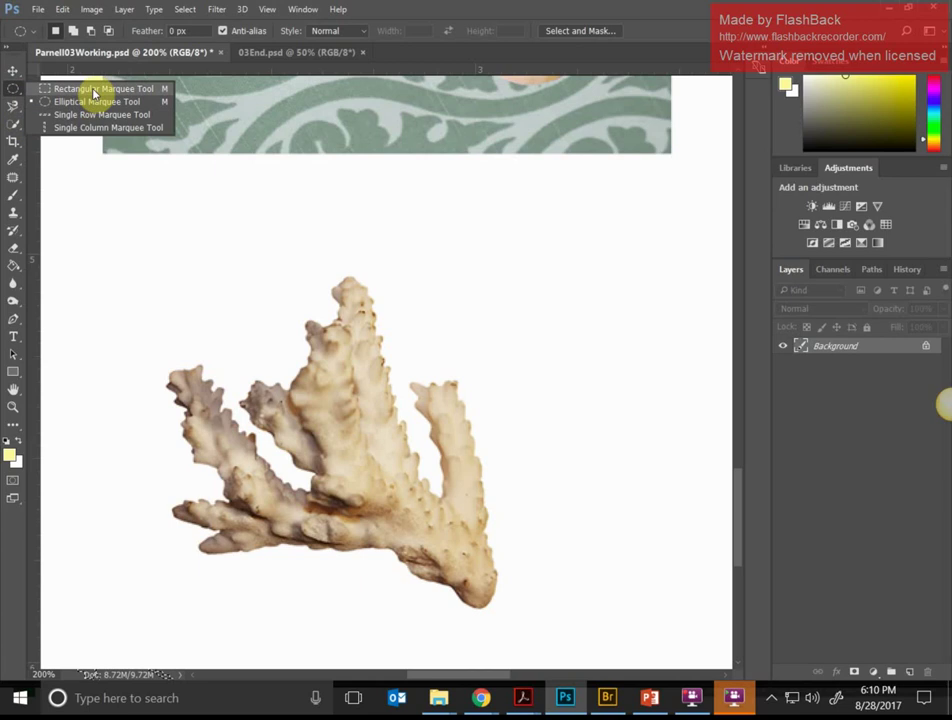
# - Choose the Rectangular Marquee Tool for selecting the coral
pyautogui.click(95, 90)
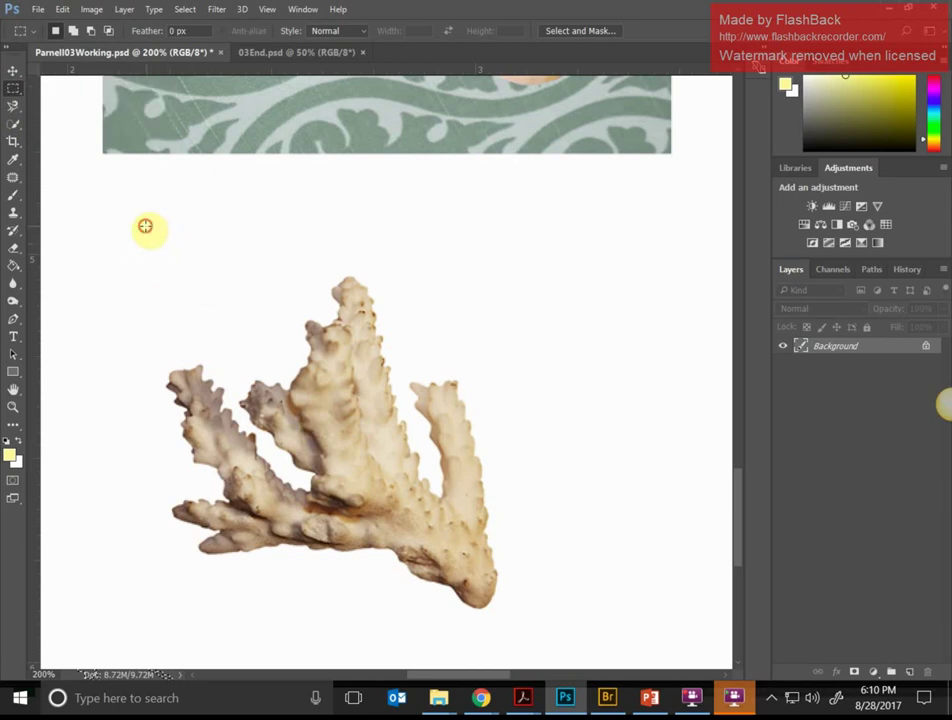
pyautogui.moveTo(145, 226); pyautogui.dragTo(518, 619)
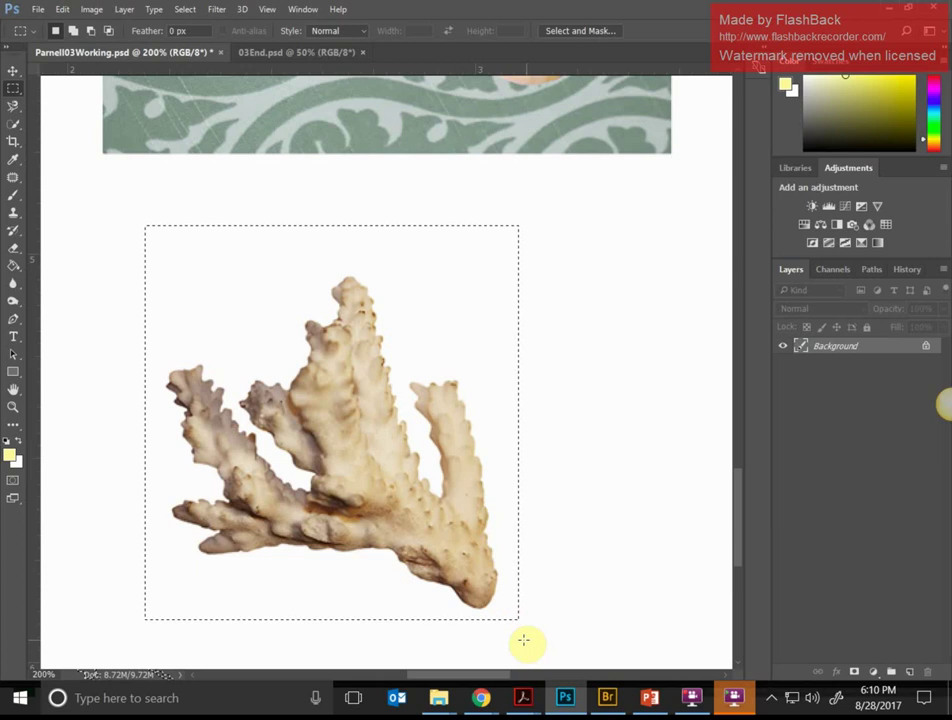
pyautogui.click(232, 283)
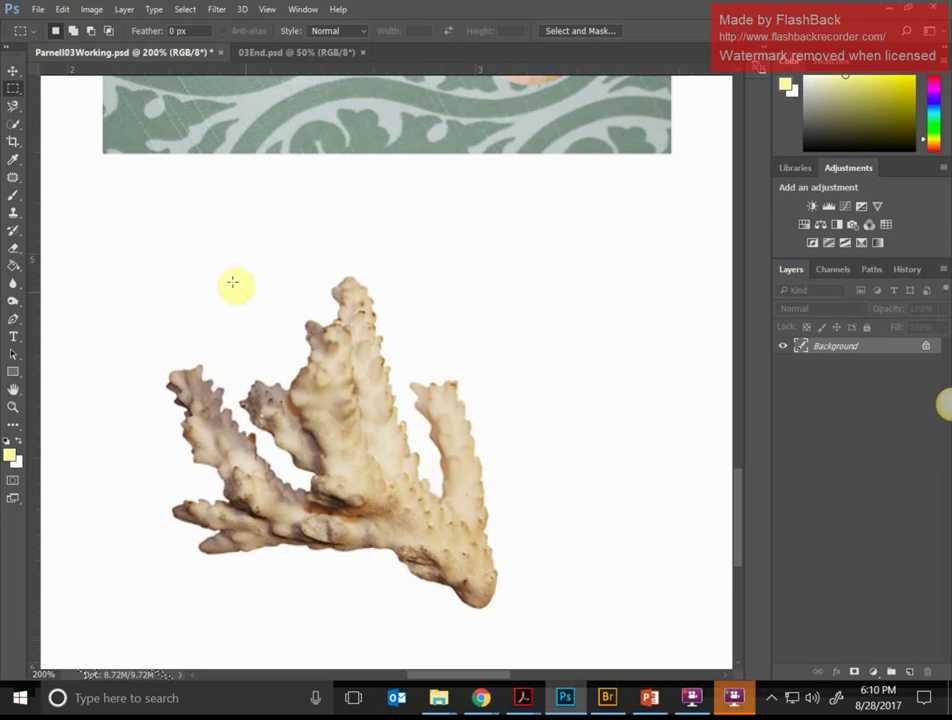
pyautogui.moveTo(172, 236); pyautogui.dragTo(506, 636)
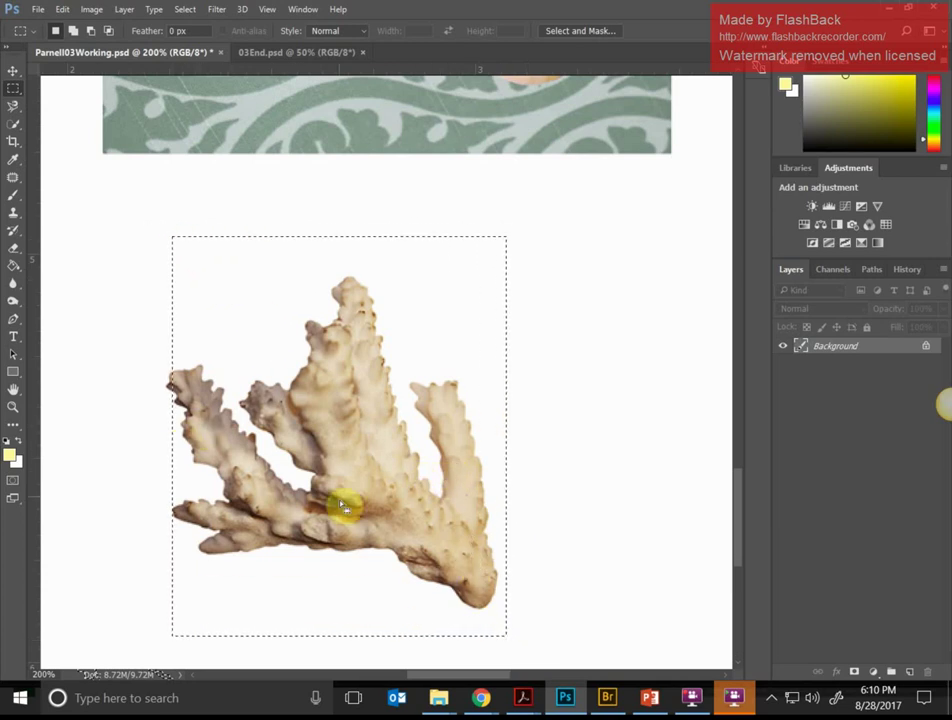
pyautogui.click(161, 271)
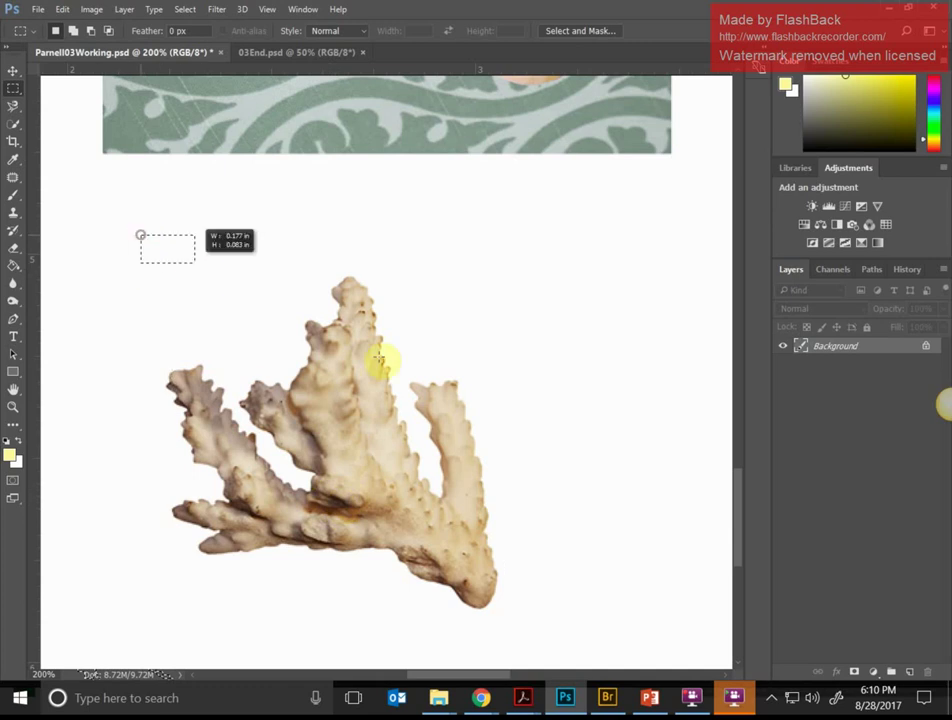
# - Draw a rectangular selection around the whole coral and subtract the white background from it with the Magic Wand at tolerance 32
pyautogui.moveTo(380, 358); pyautogui.dragTo(534, 642)
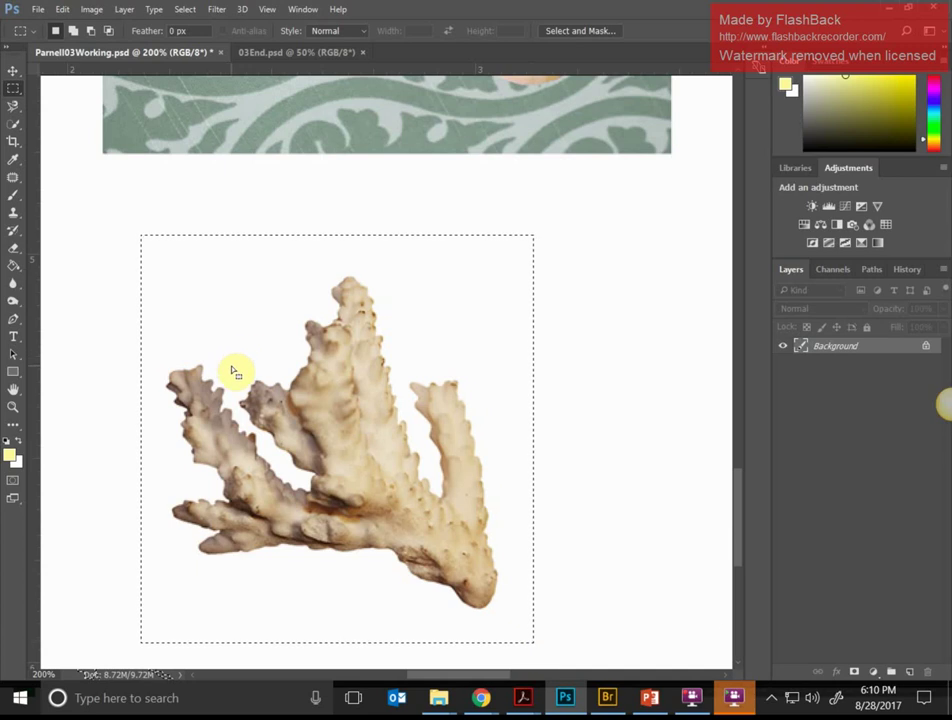
pyautogui.click(13, 127)
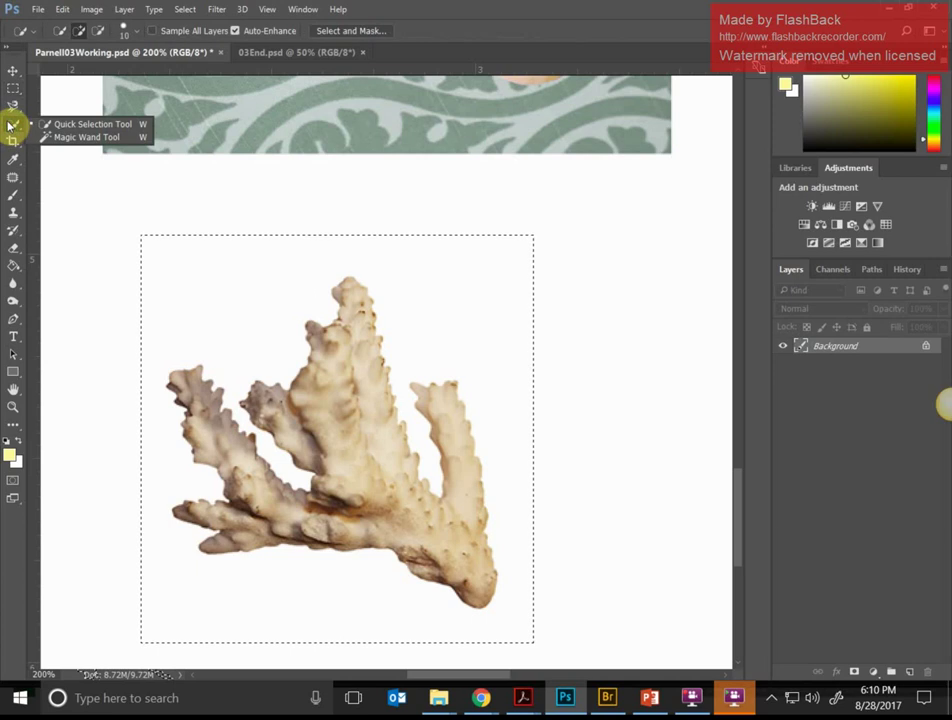
pyautogui.click(86, 138)
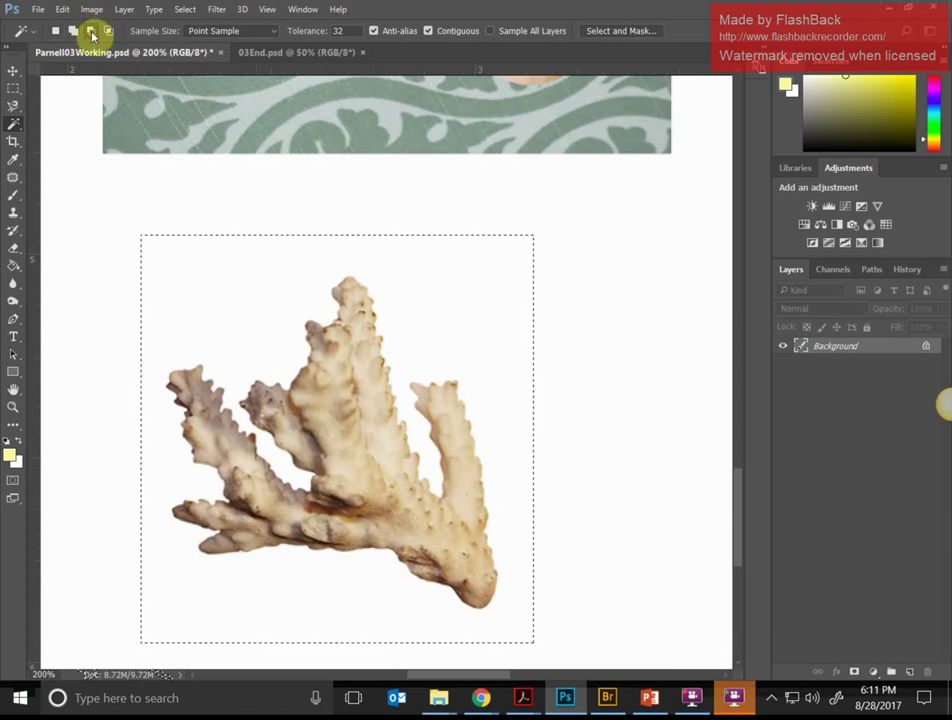
pyautogui.click(91, 33)
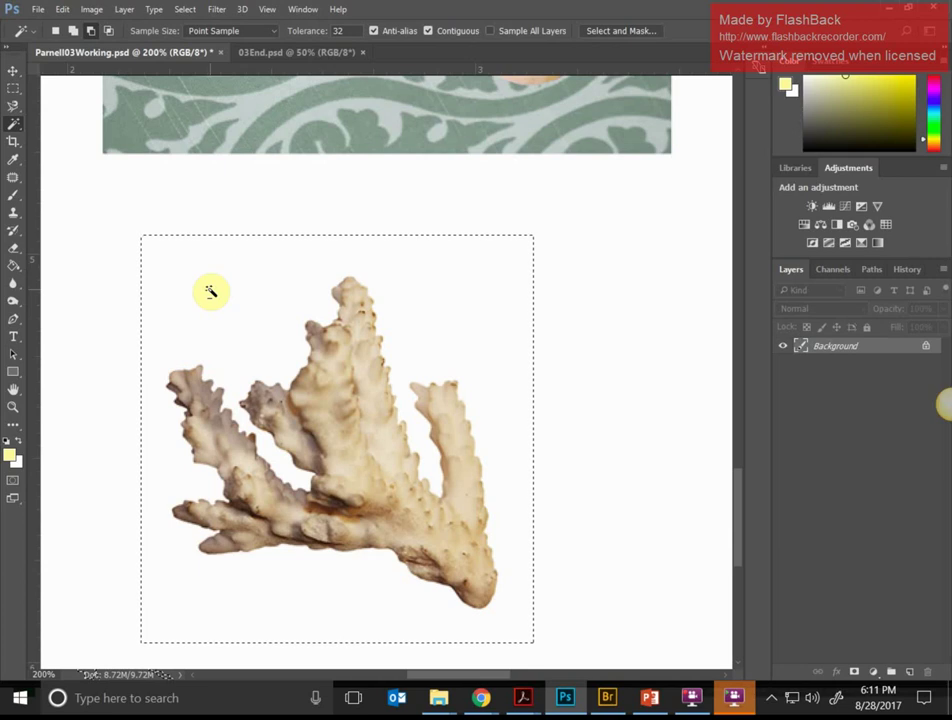
pyautogui.keyDown('alt'); pyautogui.click(211, 291); pyautogui.keyUp('alt')
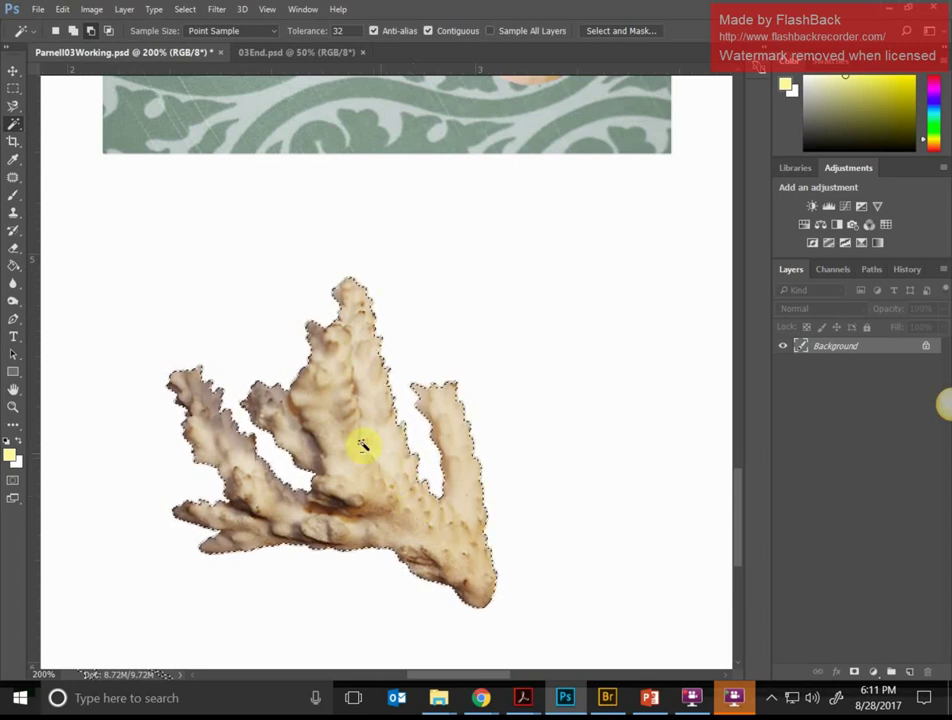
# - Move the selected coral onto its shadow marked C in the shadowbox
pyautogui.hotkey('ctrl', '-')
pyautogui.hotkey('ctrl', '-')
pyautogui.hotkey('ctrl', '-')
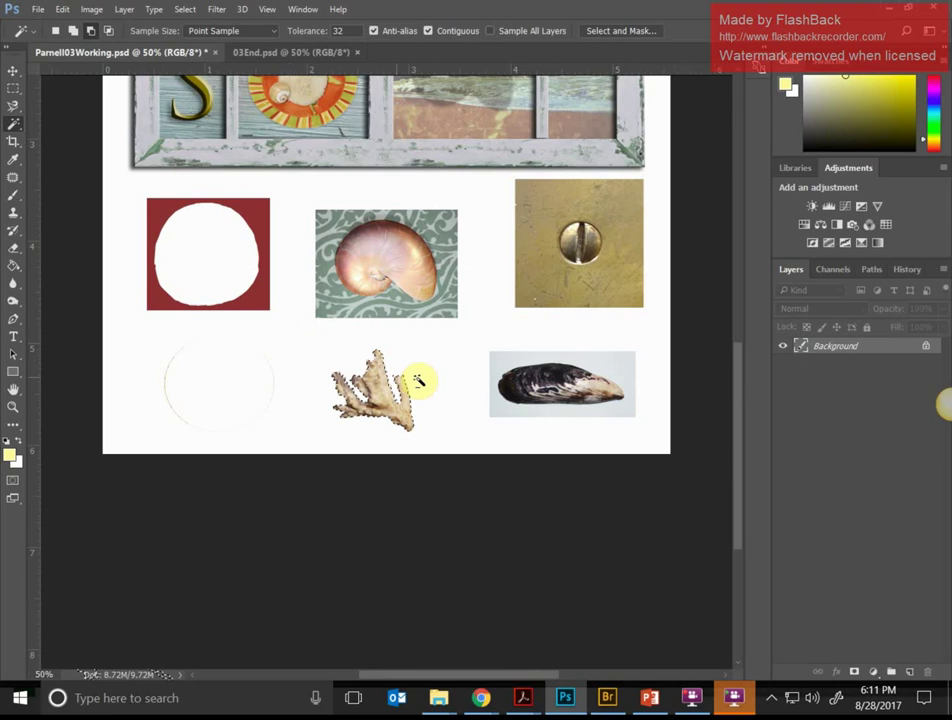
pyautogui.scroll(5, 430, 380)
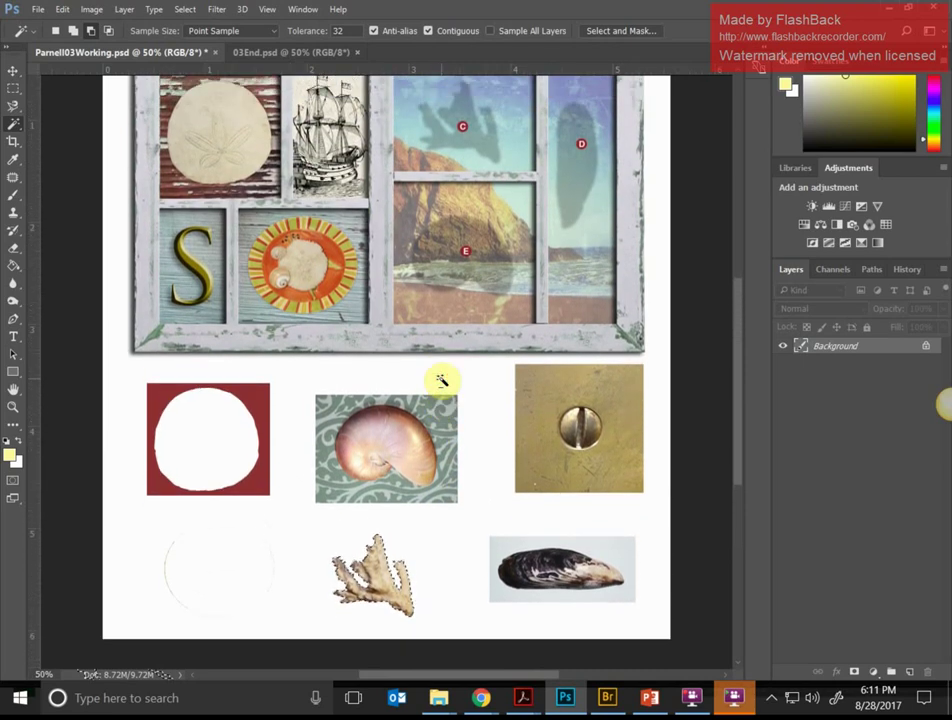
pyautogui.click(13, 71)
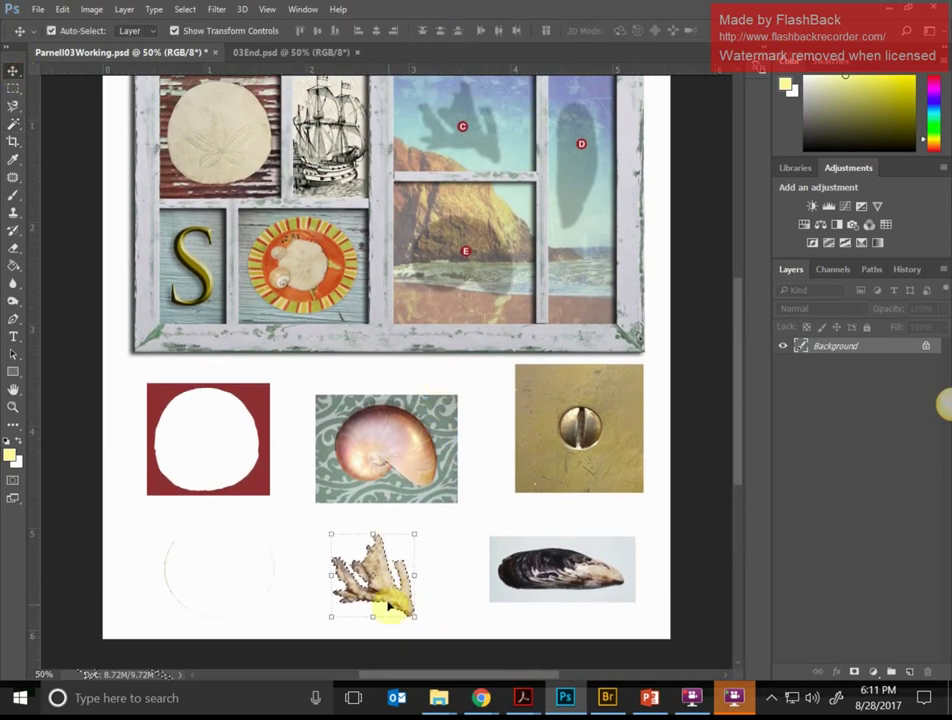
pyautogui.moveTo(388, 595); pyautogui.dragTo(474, 270)
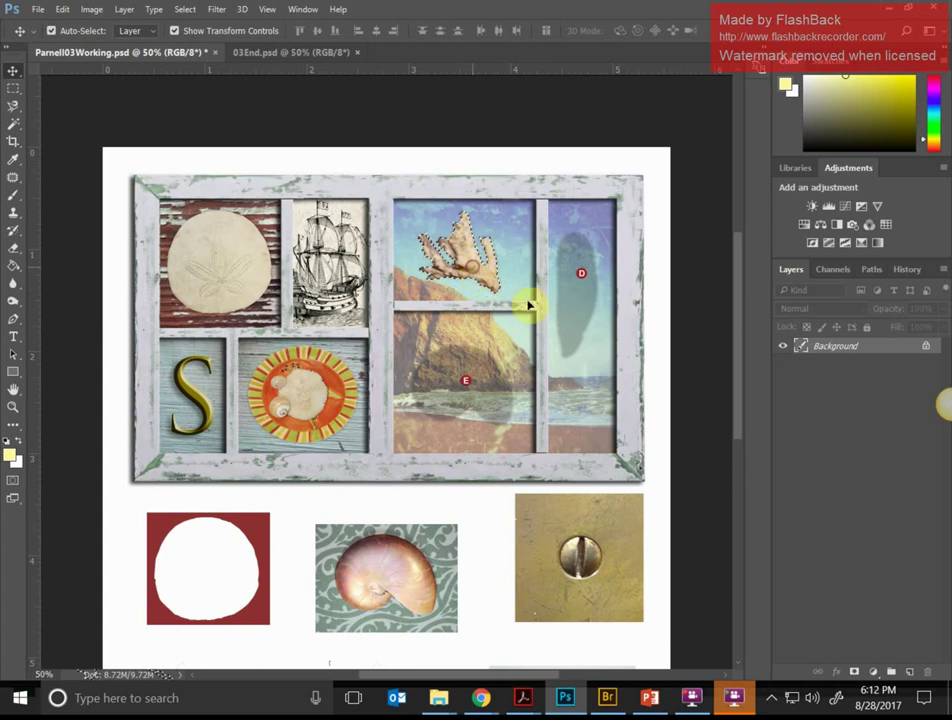
# - Fine-tune the coral's position over its shadow in the shadowbox and deselect it
pyautogui.hotkey('ctrl', '+')
pyautogui.hotkey('ctrl', '+')
pyautogui.scroll(2, 531, 306)
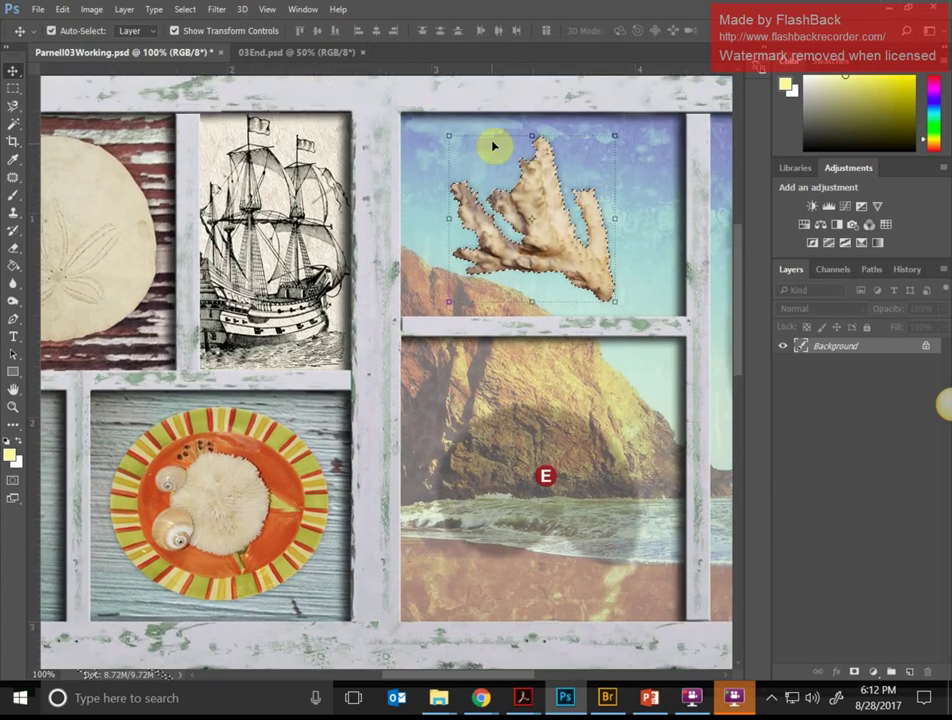
pyautogui.moveTo(570, 262)
pyautogui.mouseDown()
pyautogui.moveTo(601, 268)
pyautogui.moveTo(577, 270)
pyautogui.mouseUp()
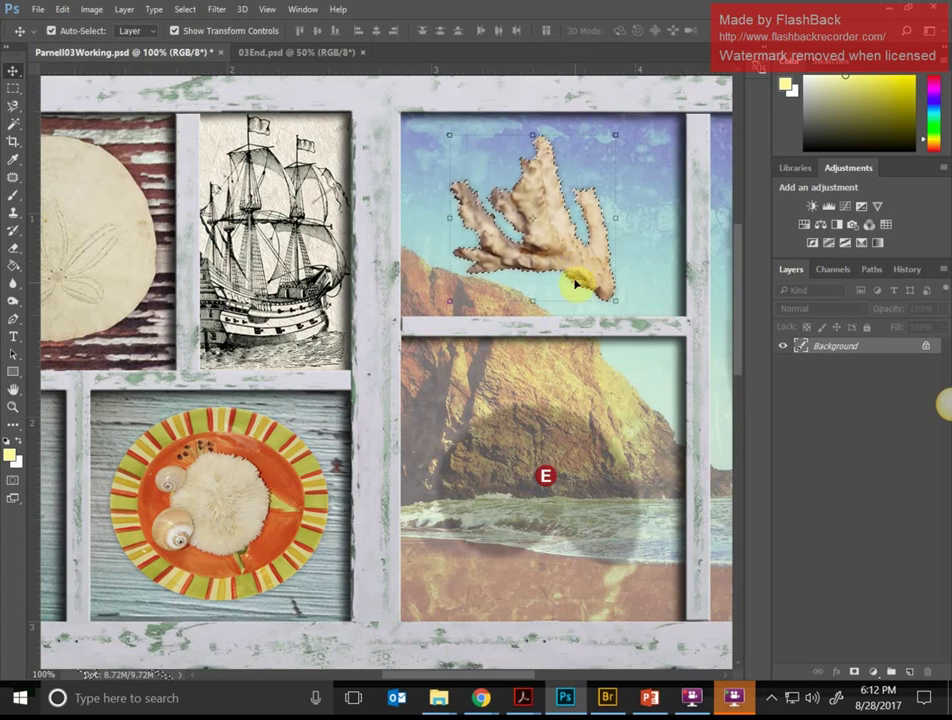
pyautogui.hotkey('ctrl', '-')
pyautogui.hotkey('ctrl', '-')
pyautogui.hotkey('ctrl', '-')
pyautogui.hotkey('ctrl', 'd')
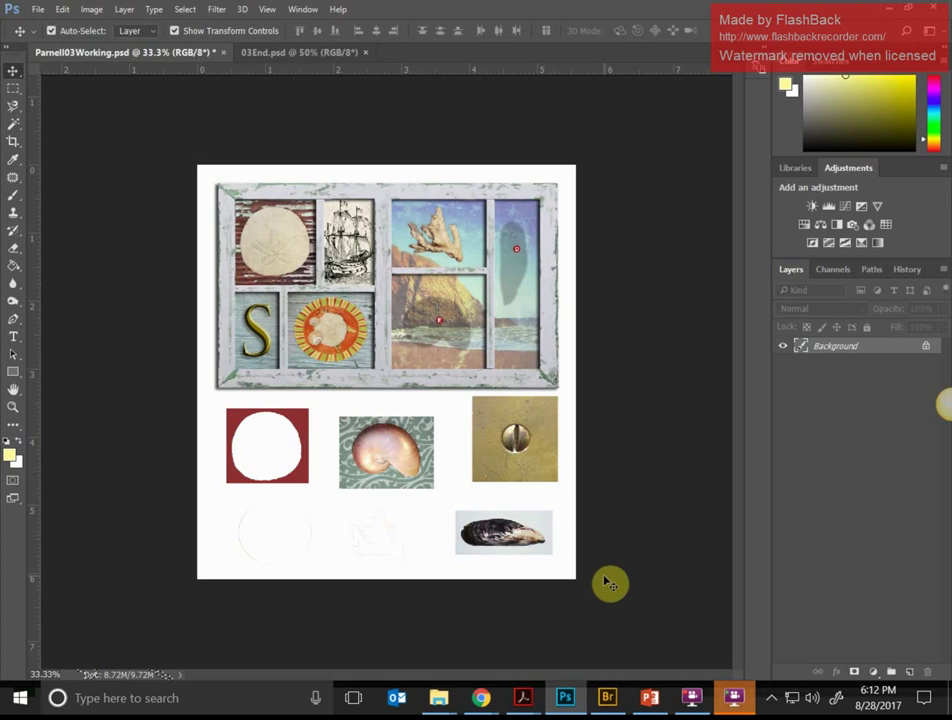
# - Try selecting the mussel shell below the brass screw with the Quick Selection Tool, and drop that selection again
pyautogui.hotkey('ctrl', '+')
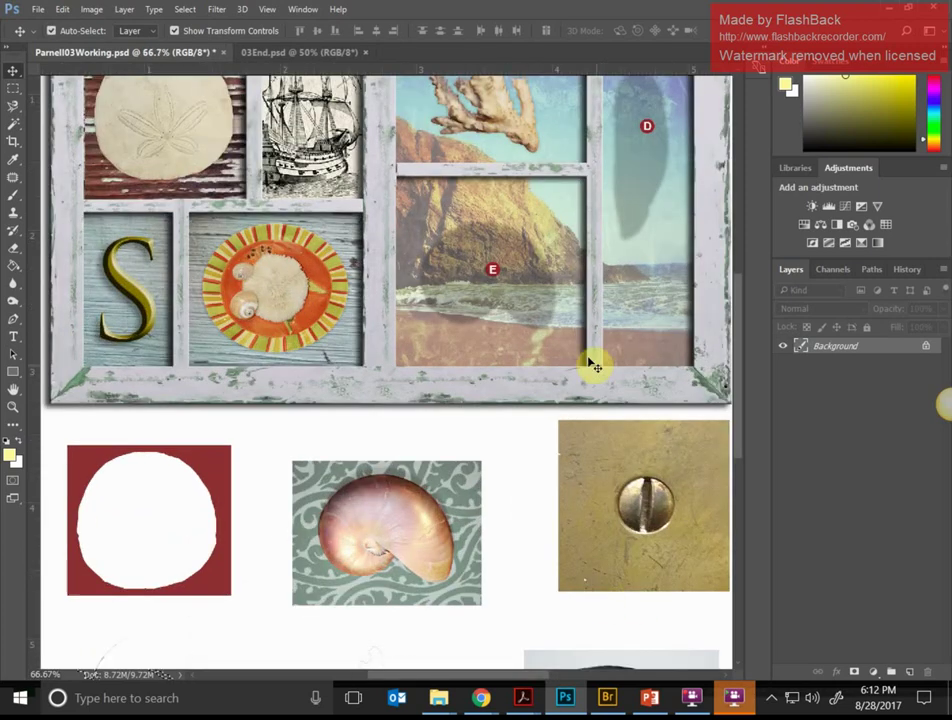
pyautogui.scroll(-3, 512, 446)
pyautogui.moveTo(542, 678); pyautogui.dragTo(640, 678)
pyautogui.scroll(-2, 440, 480)
pyautogui.hotkey('ctrl', '+')
pyautogui.hotkey('ctrl', '+')
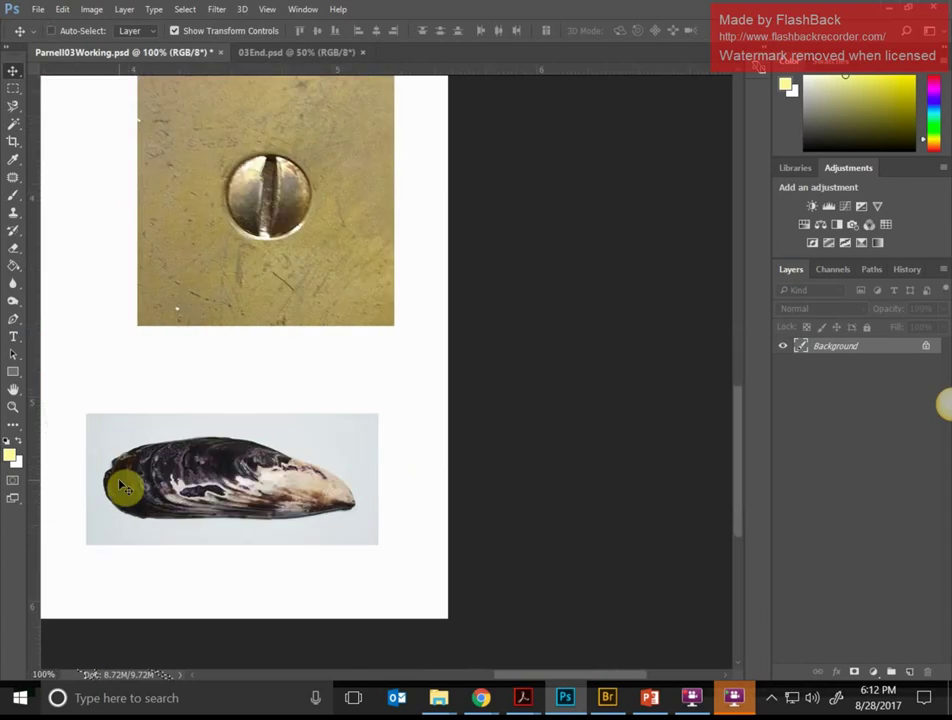
pyautogui.moveTo(599, 675); pyautogui.dragTo(557, 677)
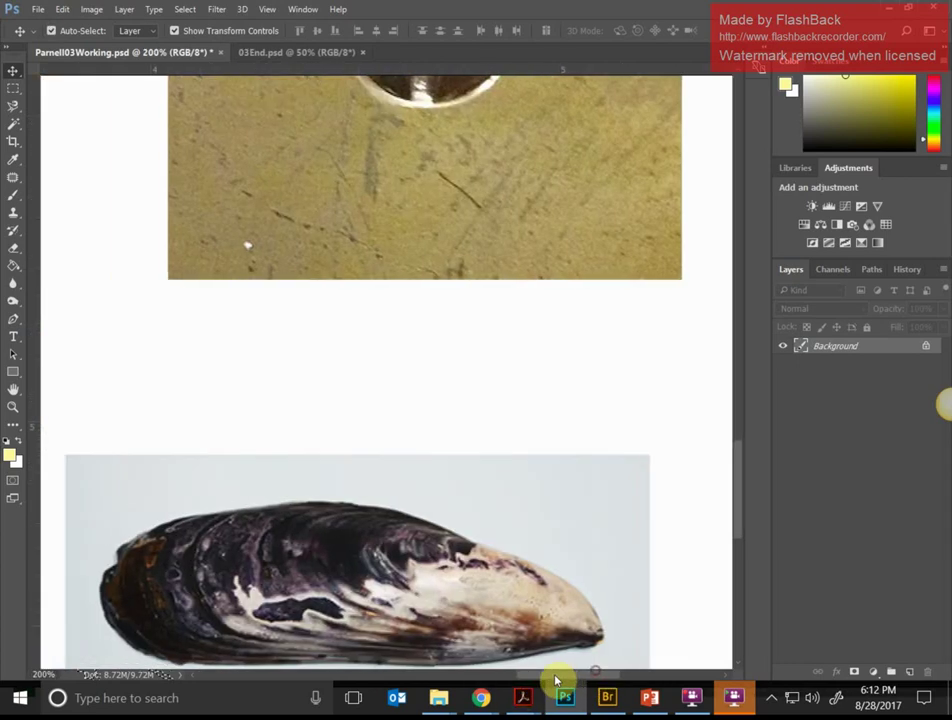
pyautogui.scroll(-2, 295, 334)
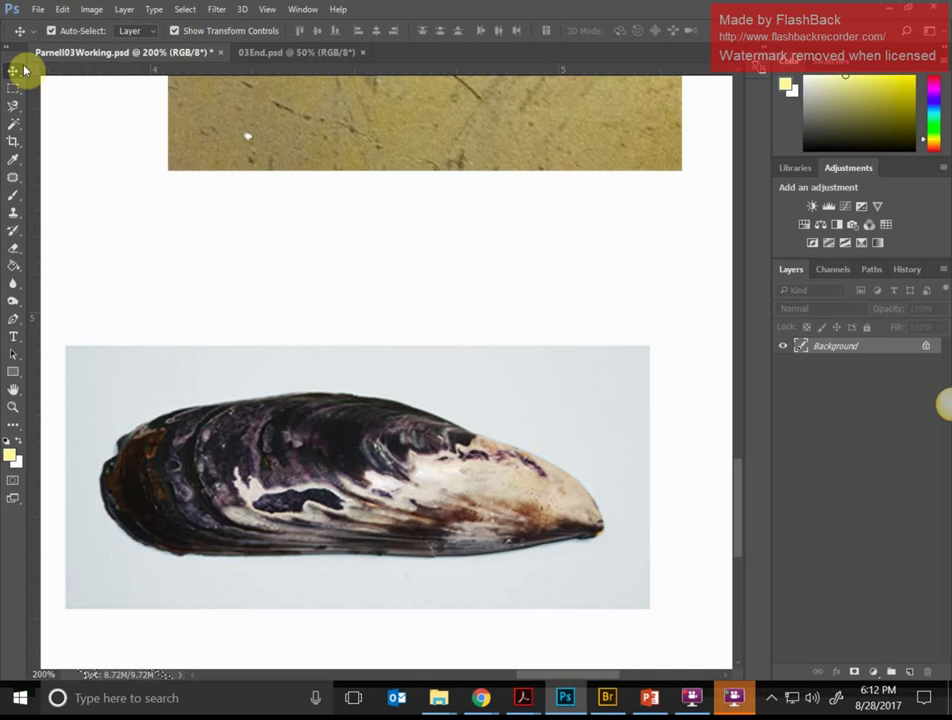
pyautogui.click(13, 124)
pyautogui.click(65, 126)
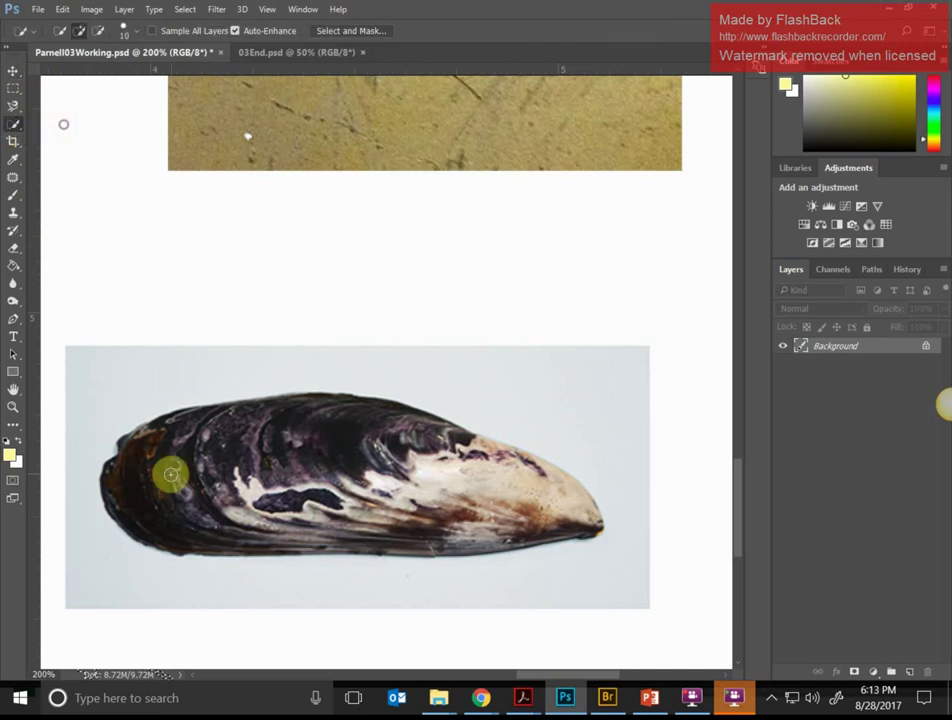
pyautogui.moveTo(170, 472)
pyautogui.mouseDown()
pyautogui.moveTo(215, 439)
pyautogui.moveTo(540, 510)
pyautogui.mouseUp()
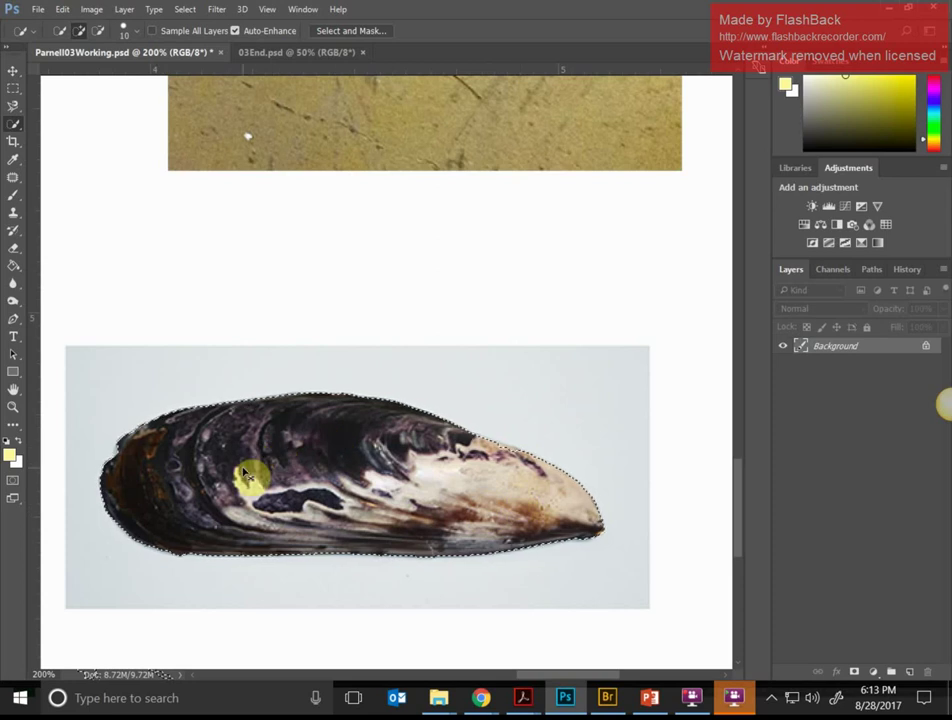
pyautogui.hotkey('ctrl', 'd')
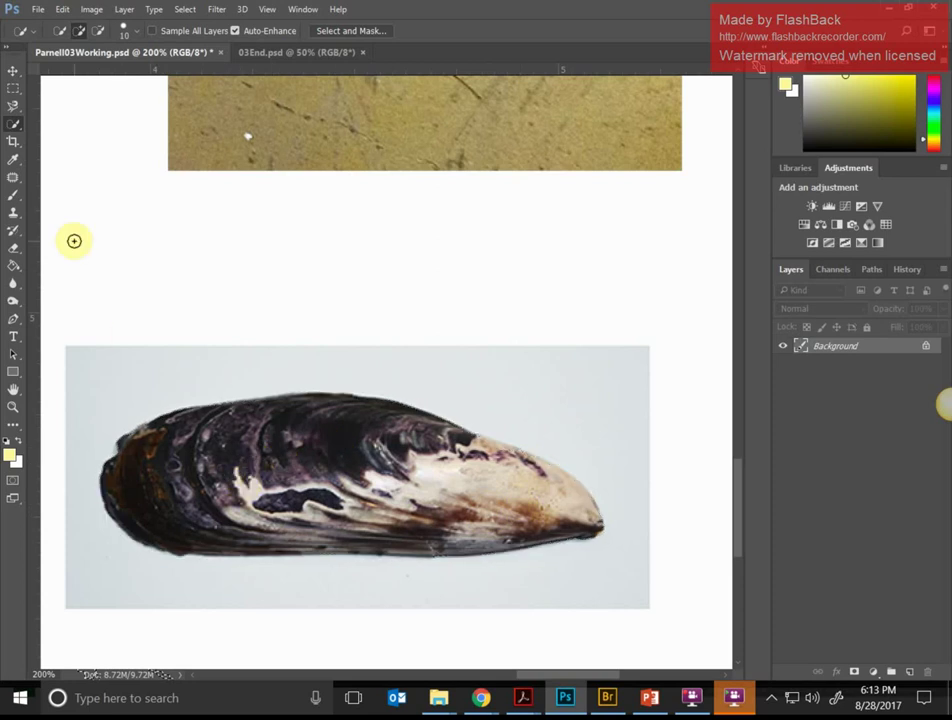
# - Choose the Magnetic Lasso Tool for selecting the mussel shell
pyautogui.click(14, 127)
pyautogui.click(13, 107)
pyautogui.click(13, 109)
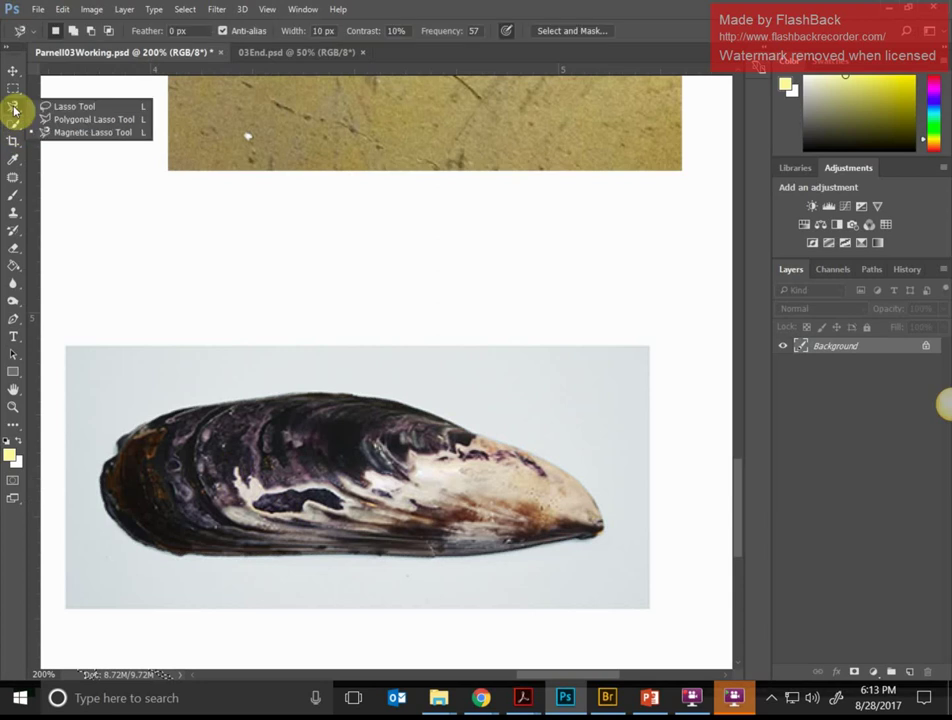
pyautogui.click(13, 104)
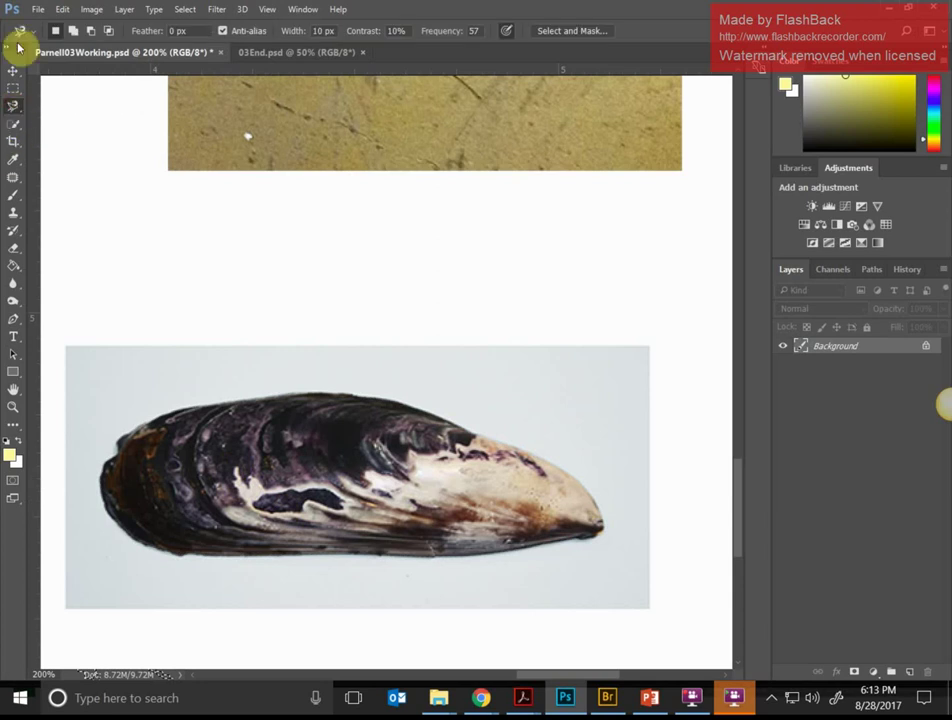
pyautogui.click(12, 106)
pyautogui.click(78, 106)
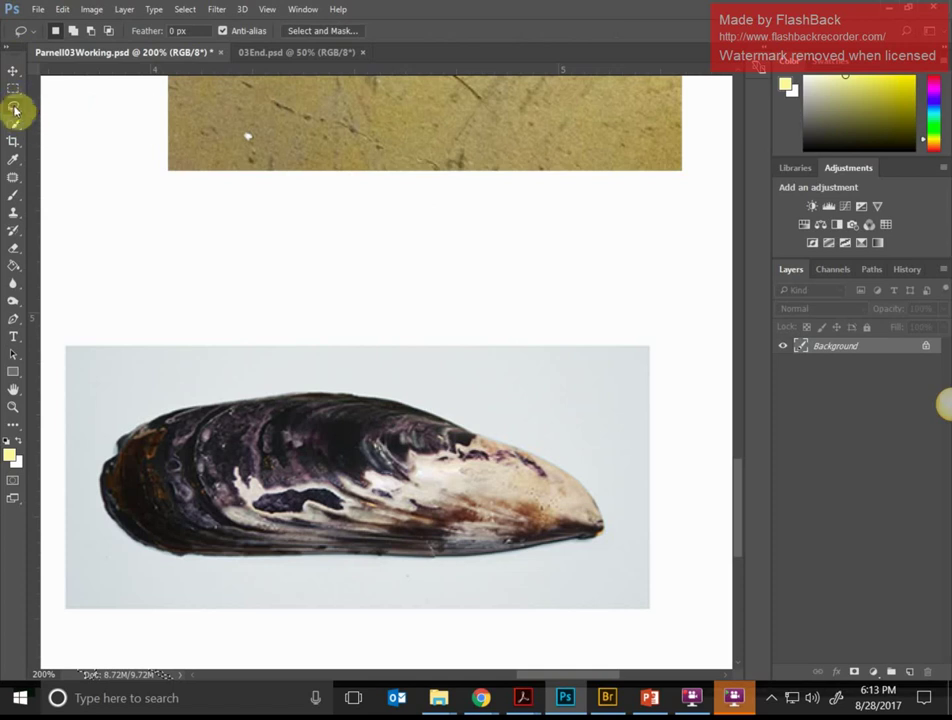
pyautogui.click(12, 105)
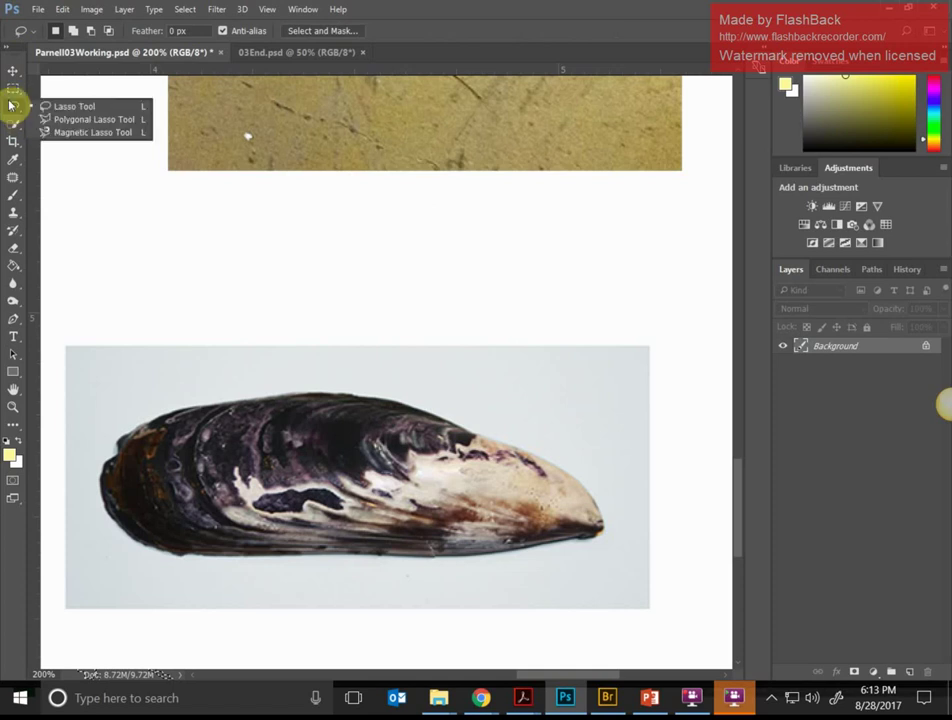
pyautogui.click(64, 133)
# - Examine the mussel shell's outline at 300% magnification, hiding and restoring the interface panels to see more of it
pyautogui.scroll(1, 204, 376)
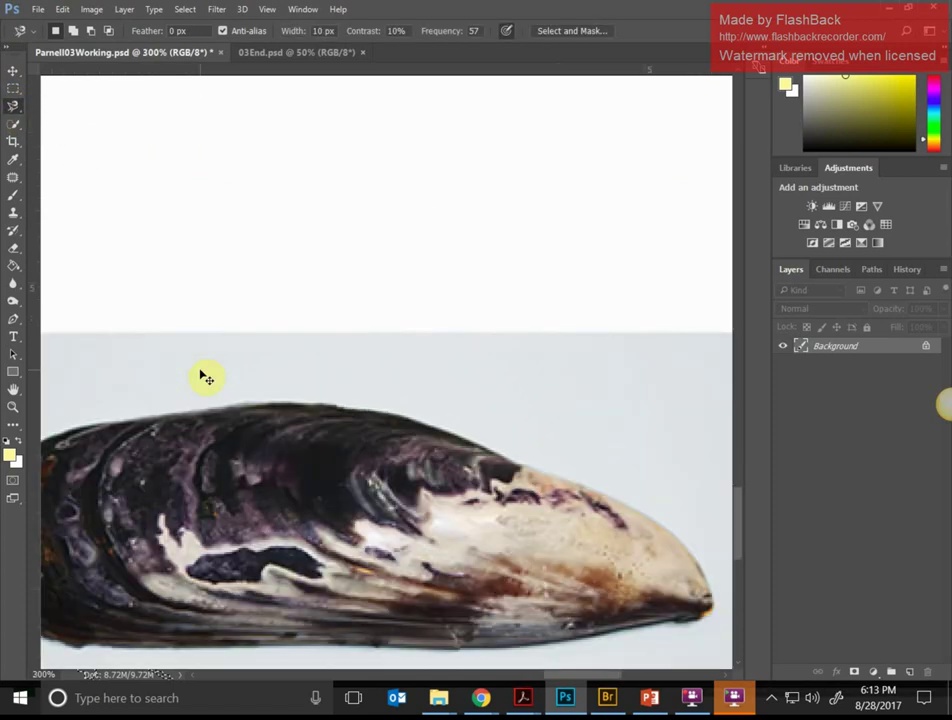
pyautogui.scroll(-3, 202, 376)
pyautogui.press('Tab')
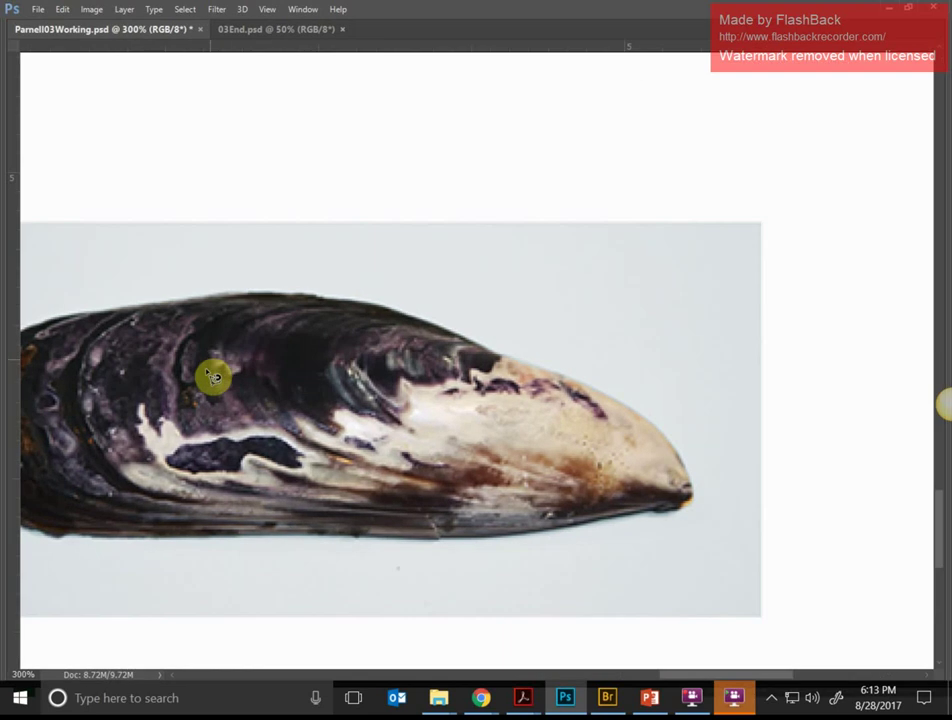
pyautogui.moveTo(720, 681); pyautogui.dragTo(701, 685)
pyautogui.press('Tab')
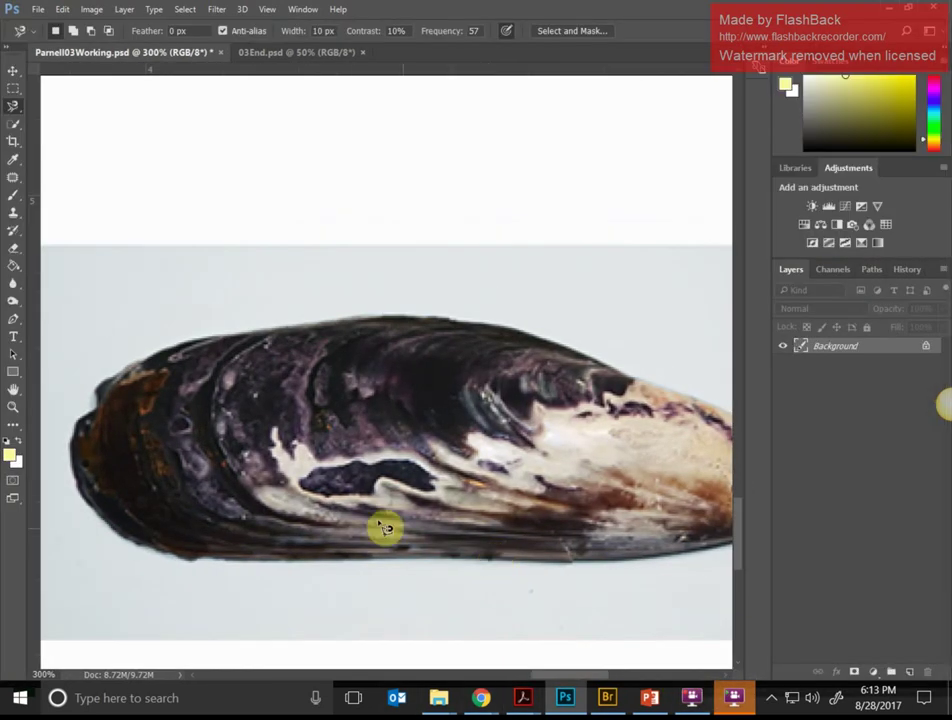
pyautogui.press('Tab')
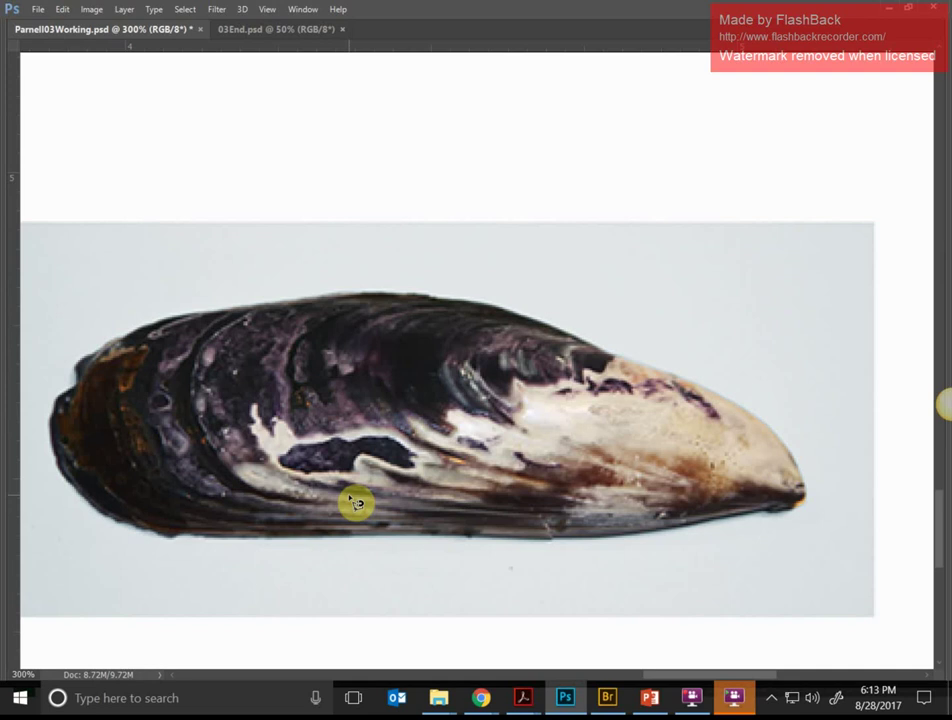
pyautogui.press('Tab')
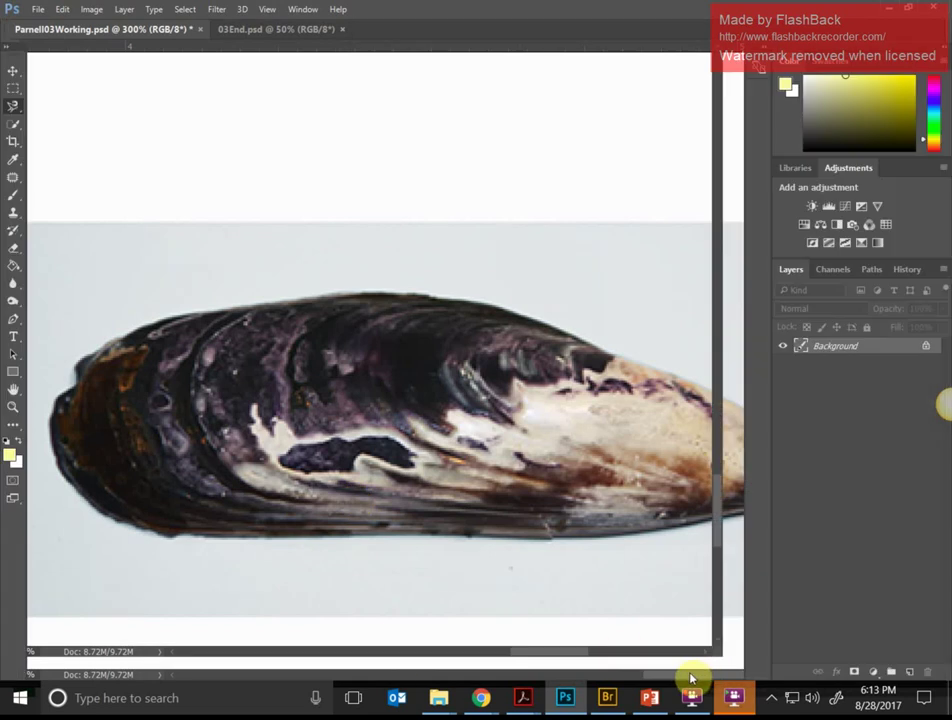
pyautogui.click(684, 676)
pyautogui.moveTo(684, 678); pyautogui.dragTo(605, 689)
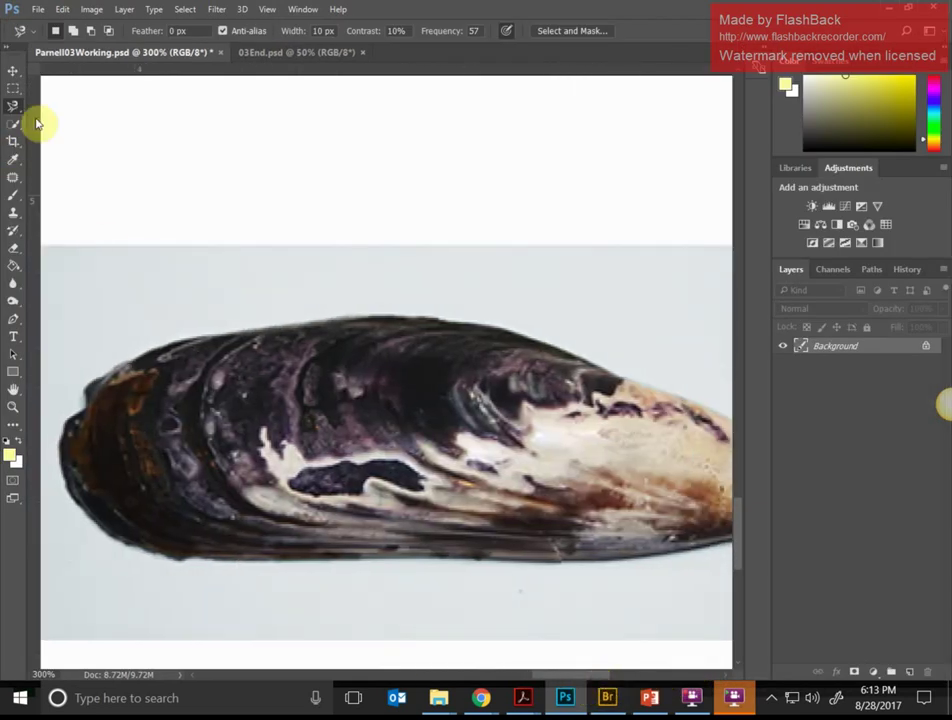
# - Trace the mussel shell's outline with the Magnetic Lasso Tool, remove the stray points below its lower edge, and close the selection
pyautogui.press('Tab')
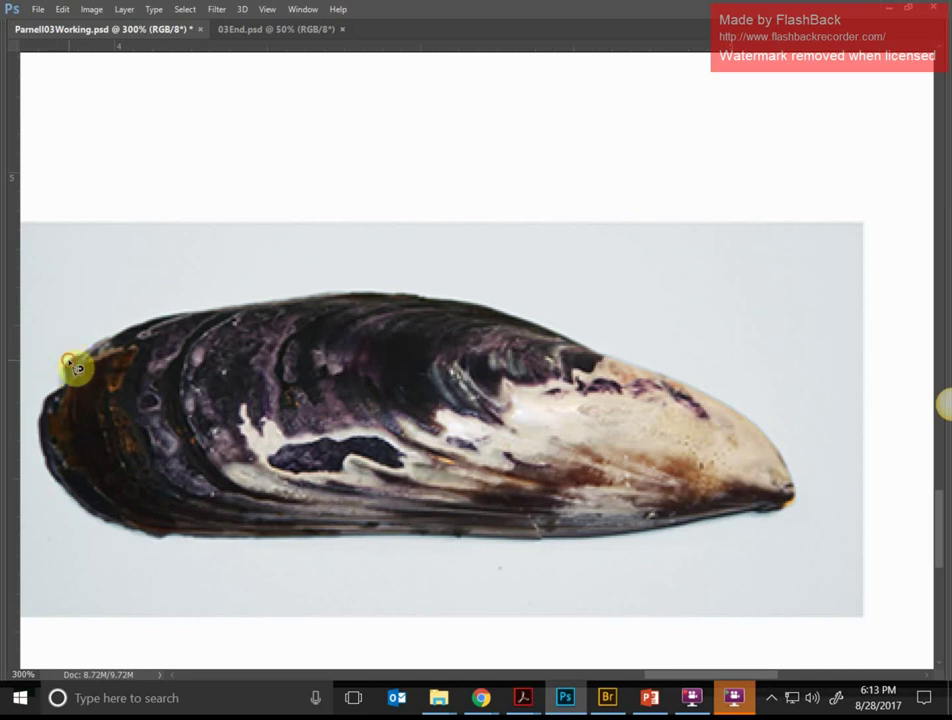
pyautogui.moveTo(75, 368)
pyautogui.mouseDown()
pyautogui.moveTo(121, 331)
pyautogui.moveTo(194, 308)
pyautogui.moveTo(339, 296)
pyautogui.moveTo(479, 312)
pyautogui.moveTo(699, 390)
pyautogui.moveTo(764, 429)
pyautogui.moveTo(790, 466)
pyautogui.moveTo(796, 500)
pyautogui.moveTo(786, 514)
pyautogui.moveTo(733, 525)
pyautogui.mouseUp()
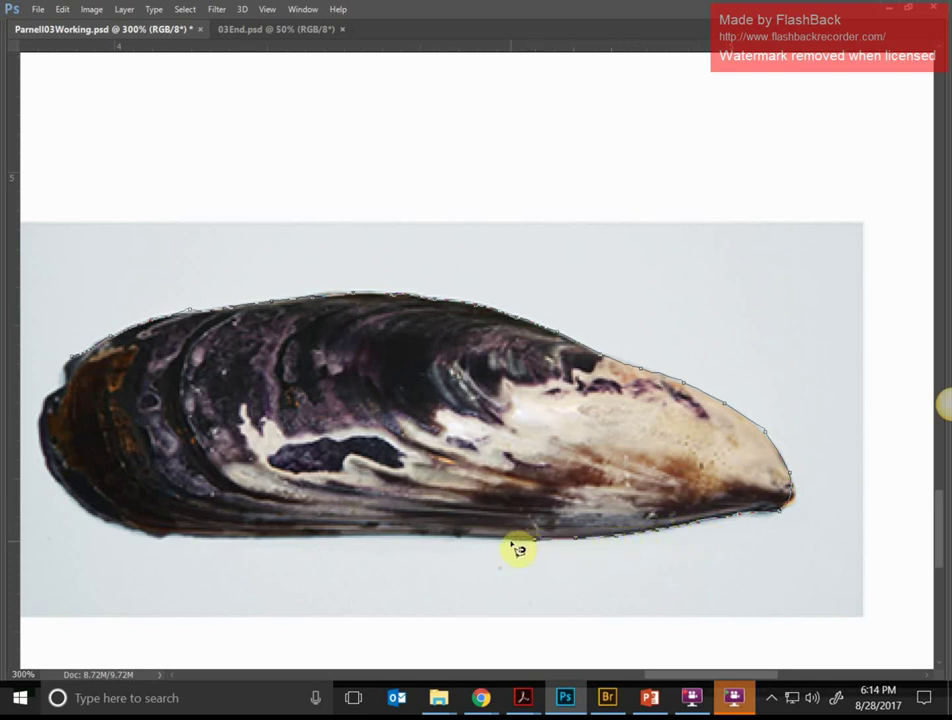
pyautogui.moveTo(512, 543)
pyautogui.mouseDown()
pyautogui.moveTo(499, 572)
pyautogui.moveTo(428, 562)
pyautogui.moveTo(503, 569)
pyautogui.mouseUp()
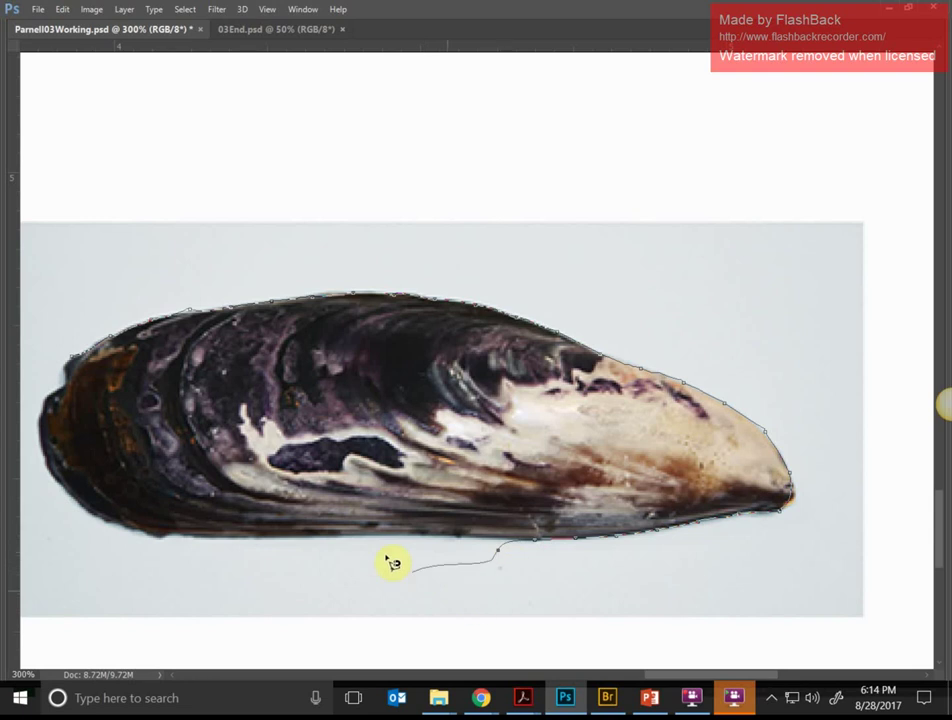
pyautogui.moveTo(378, 590)
pyautogui.mouseDown()
pyautogui.moveTo(329, 595)
pyautogui.moveTo(313, 569)
pyautogui.mouseUp()
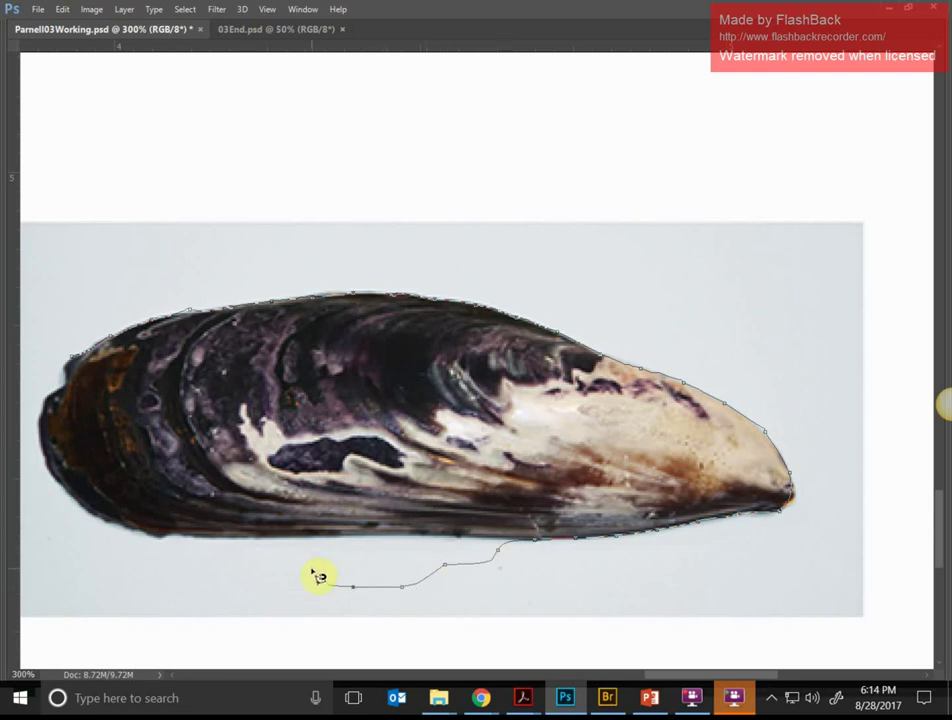
pyautogui.press('BackSpace')
pyautogui.press('BackSpace')
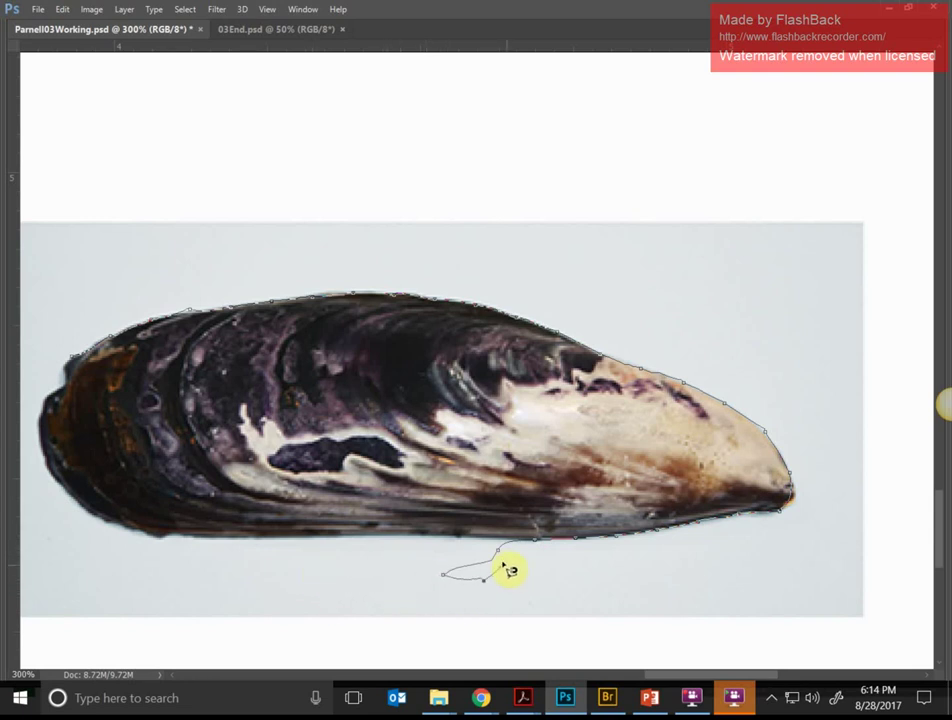
pyautogui.moveTo(501, 558)
pyautogui.mouseDown()
pyautogui.moveTo(509, 543)
pyautogui.moveTo(215, 548)
pyautogui.moveTo(116, 531)
pyautogui.moveTo(64, 491)
pyautogui.moveTo(43, 442)
pyautogui.moveTo(76, 363)
pyautogui.mouseUp()
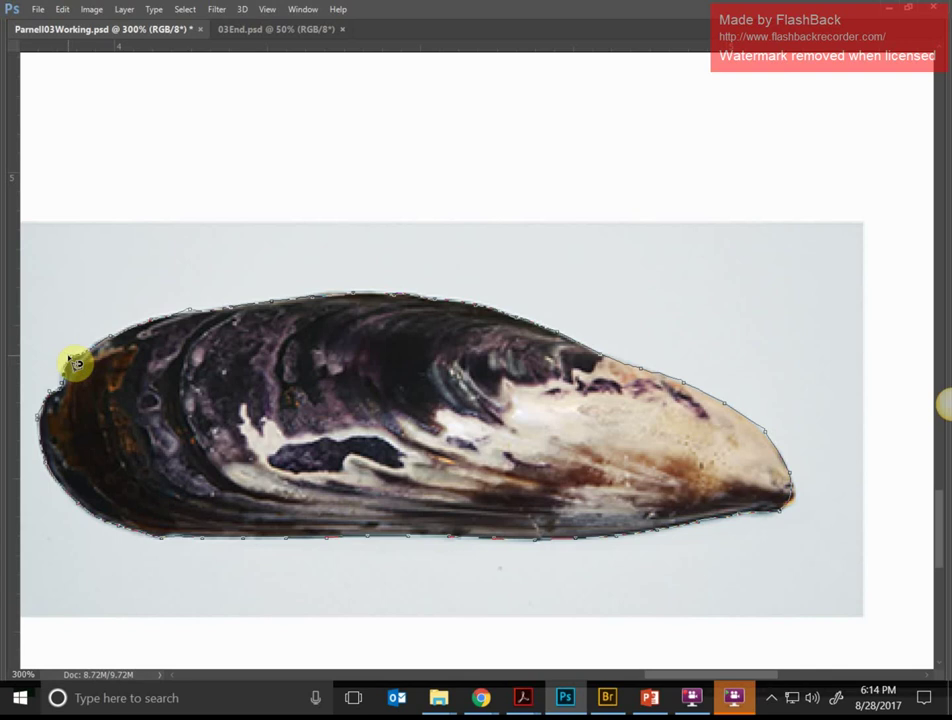
pyautogui.click(76, 364)
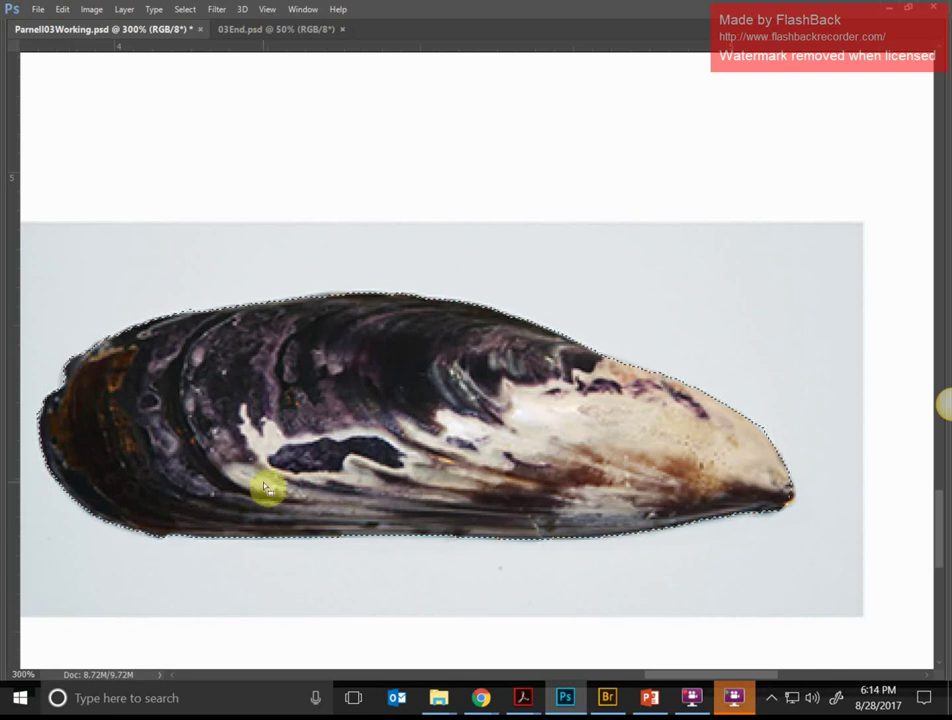
# - Move the selected mussel shell up into the shadowbox, over the shadow marked D
pyautogui.hotkey('ctrl', '1')
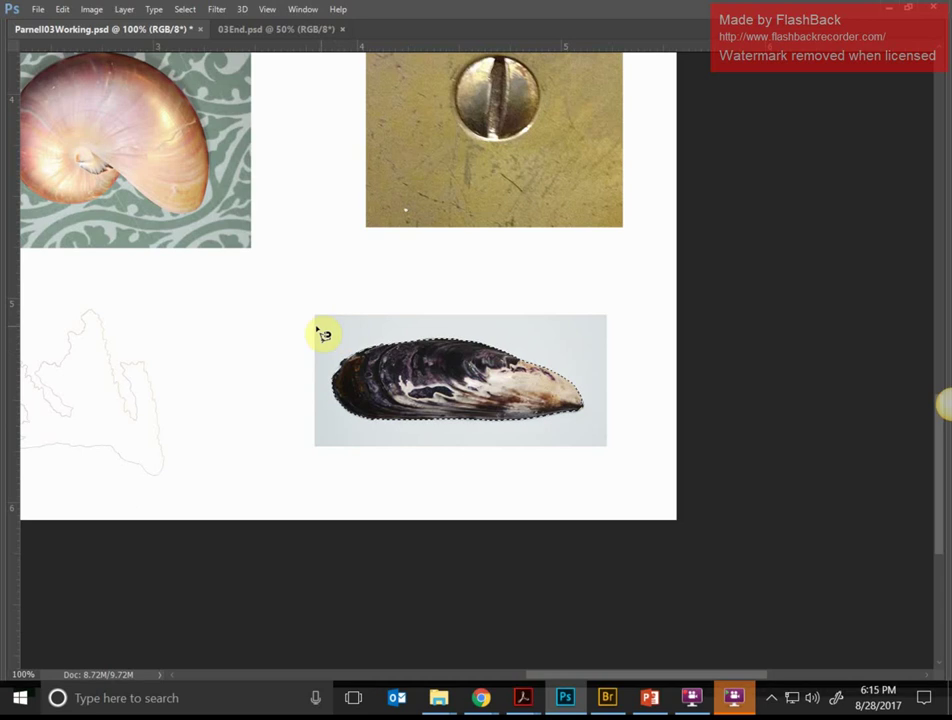
pyautogui.press('Tab')
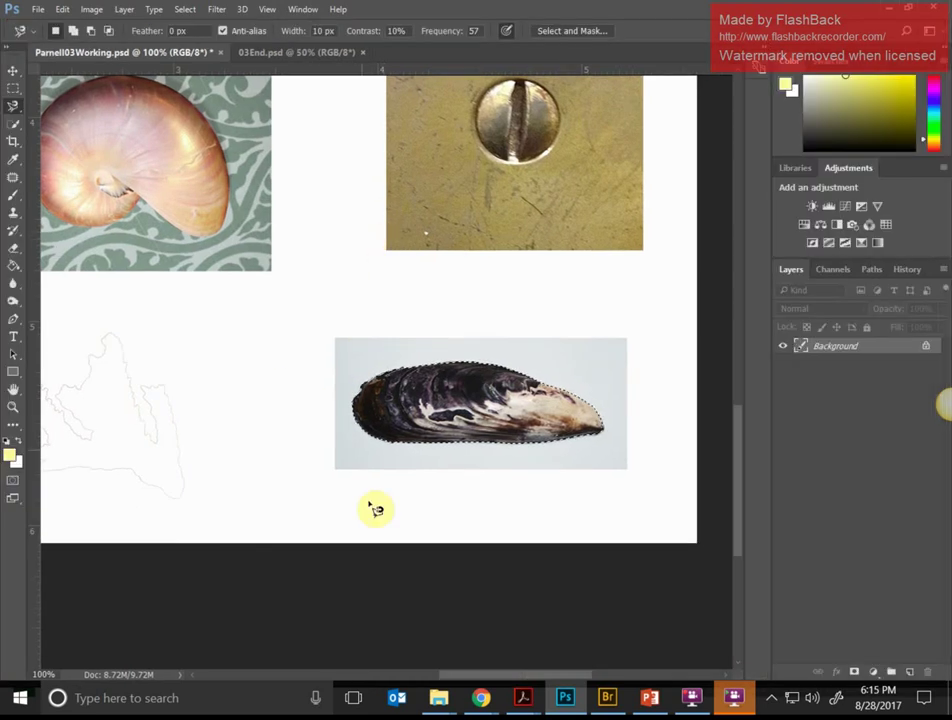
pyautogui.click(13, 70)
pyautogui.scroll(3, 465, 436)
pyautogui.scroll(-1, 450, 440)
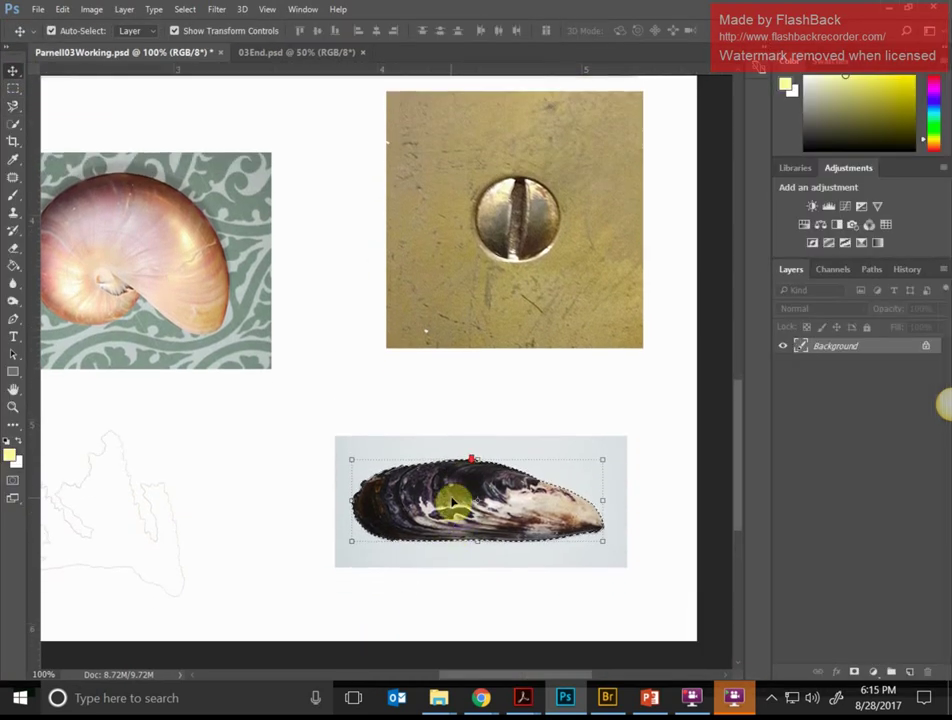
pyautogui.moveTo(450, 440); pyautogui.dragTo(308, 155)
pyautogui.scroll(3, 381, 365)
pyautogui.scroll(6, 381, 365)
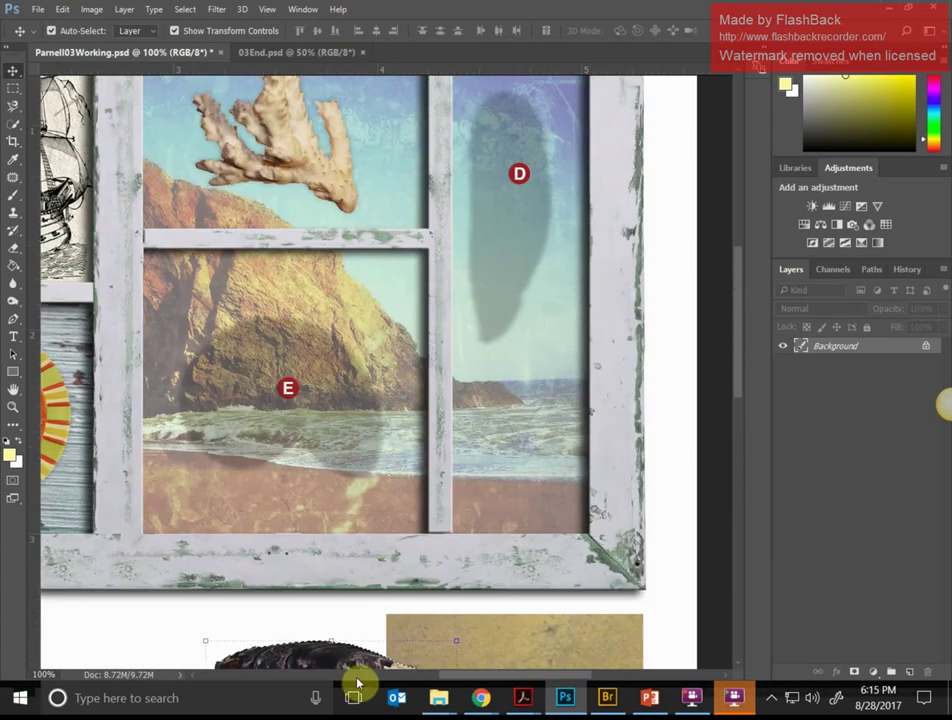
pyautogui.moveTo(358, 662); pyautogui.dragTo(548, 203)
pyautogui.scroll(1, 548, 187)
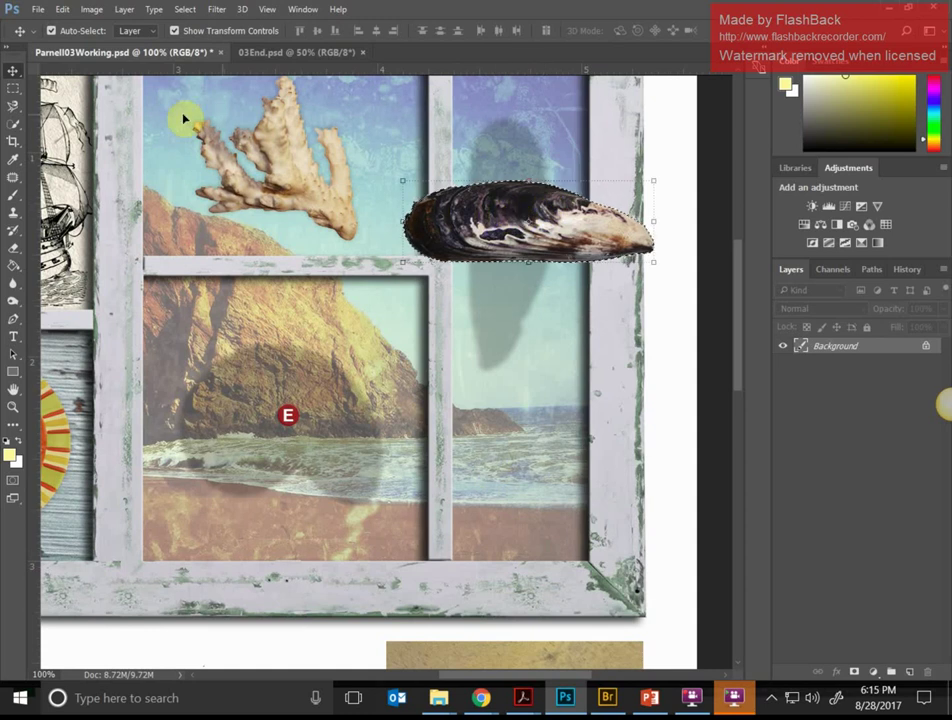
# - Try rotating the mussel with Transform Selection by about 88°, then undo that rotation and leave the command
pyautogui.click(181, 9)
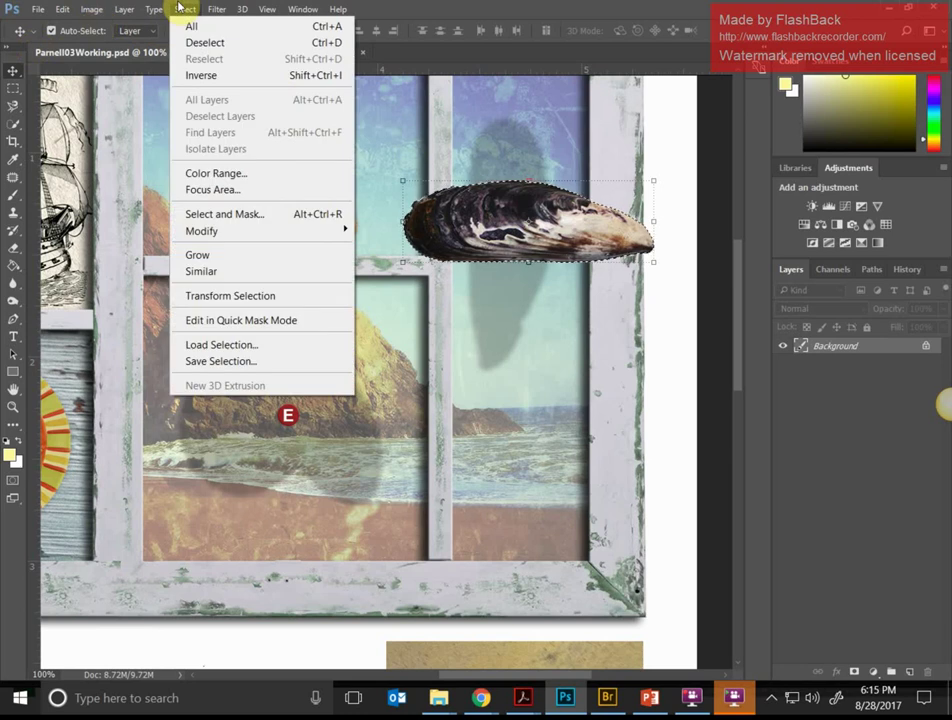
pyautogui.click(250, 295)
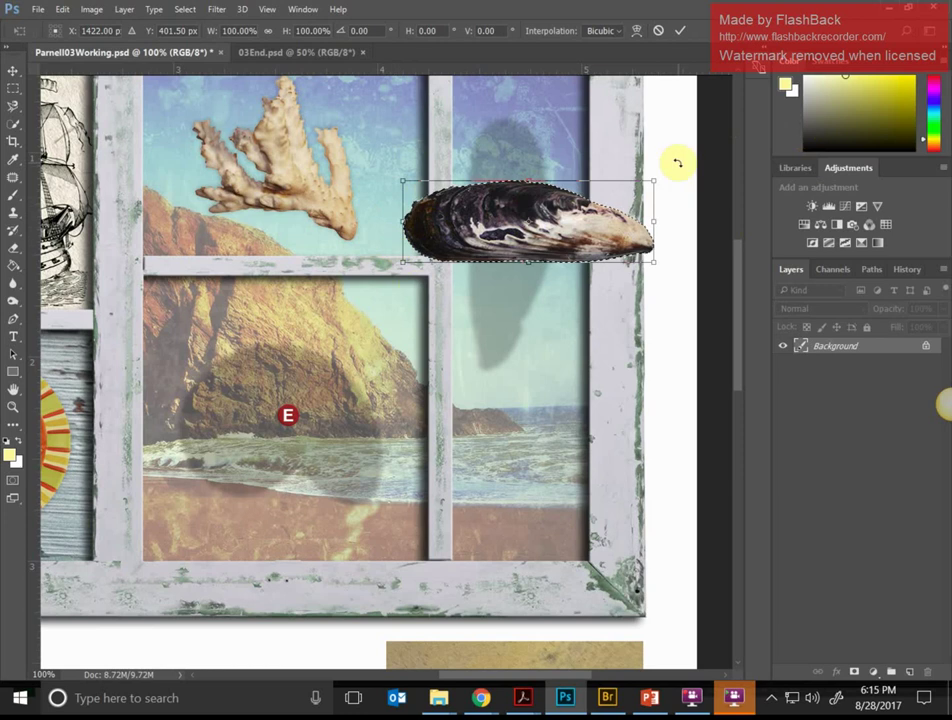
pyautogui.moveTo(668, 173); pyautogui.dragTo(584, 374)
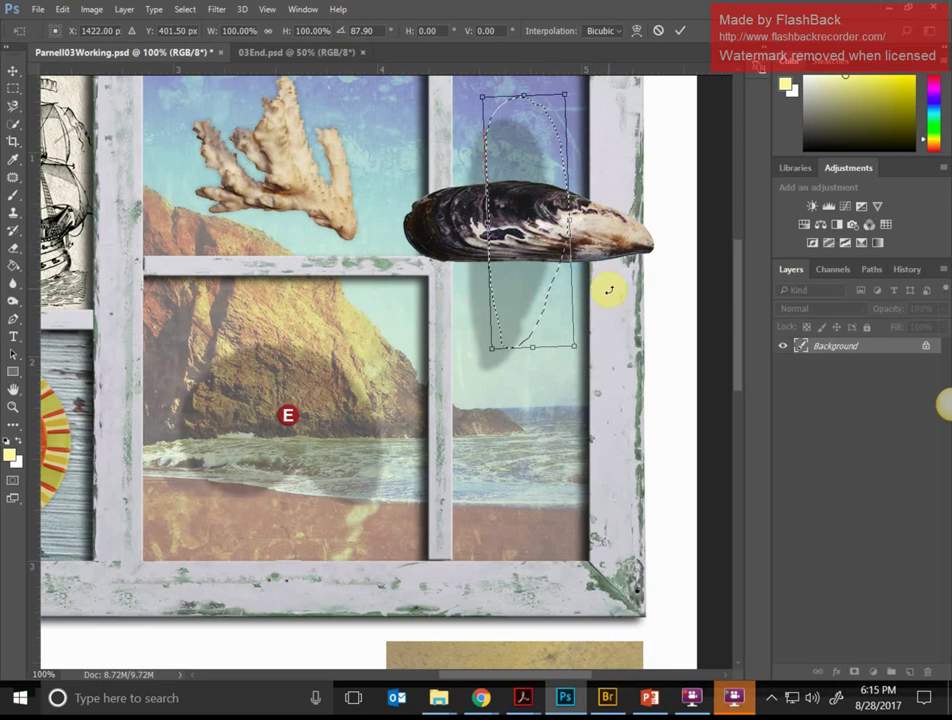
pyautogui.hotkey('ctrl', 'z')
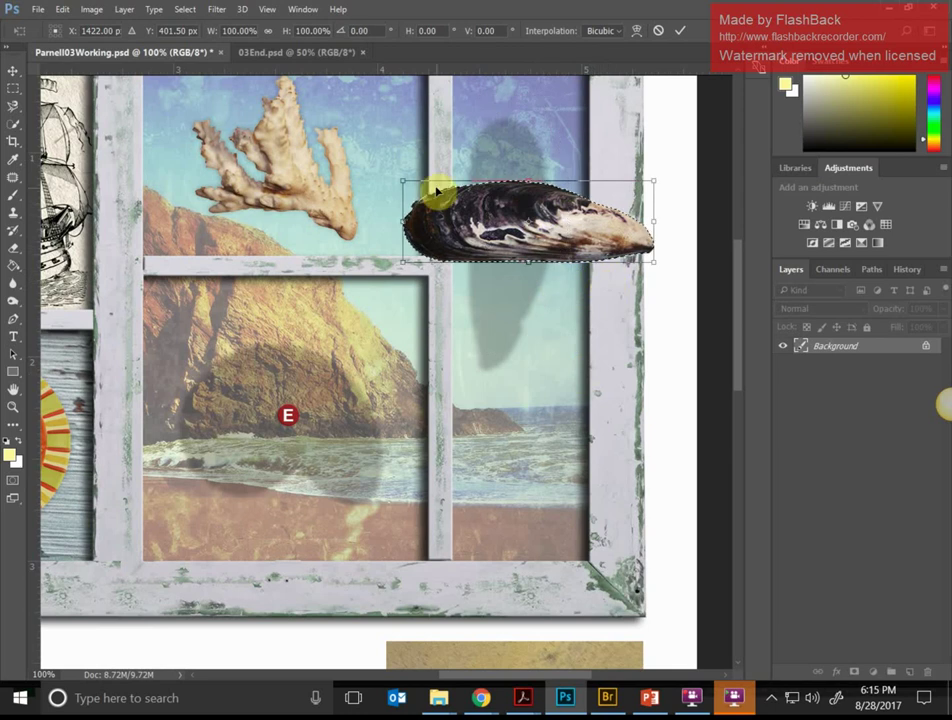
pyautogui.press('Return')
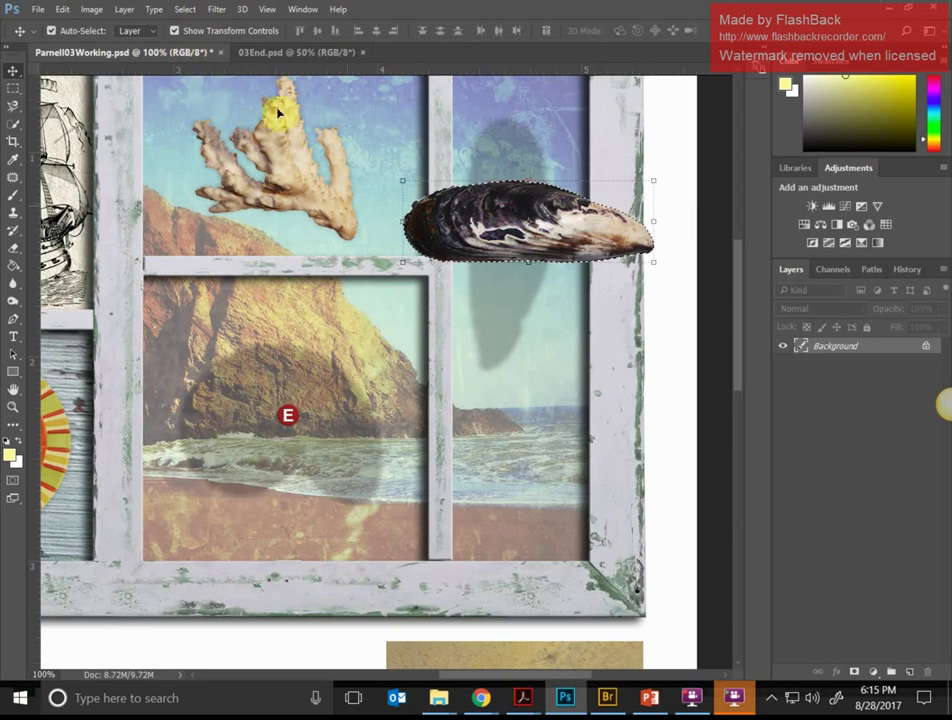
# - Rotate the mussel shell with the preset 90° clockwise transformation and move it over its shadow
pyautogui.click(63, 9)
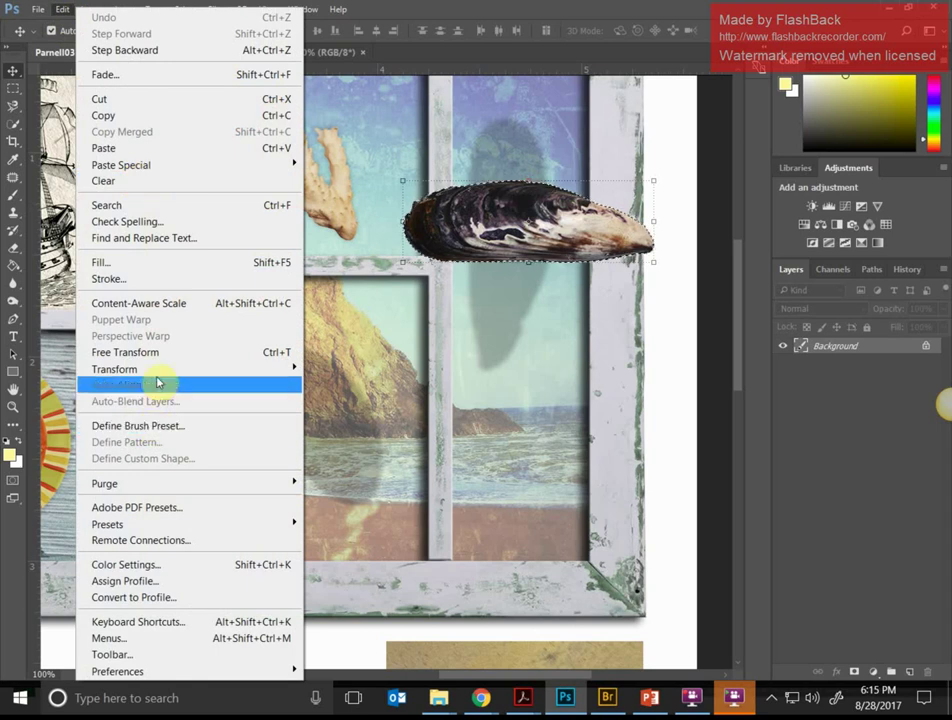
pyautogui.moveTo(158, 372)
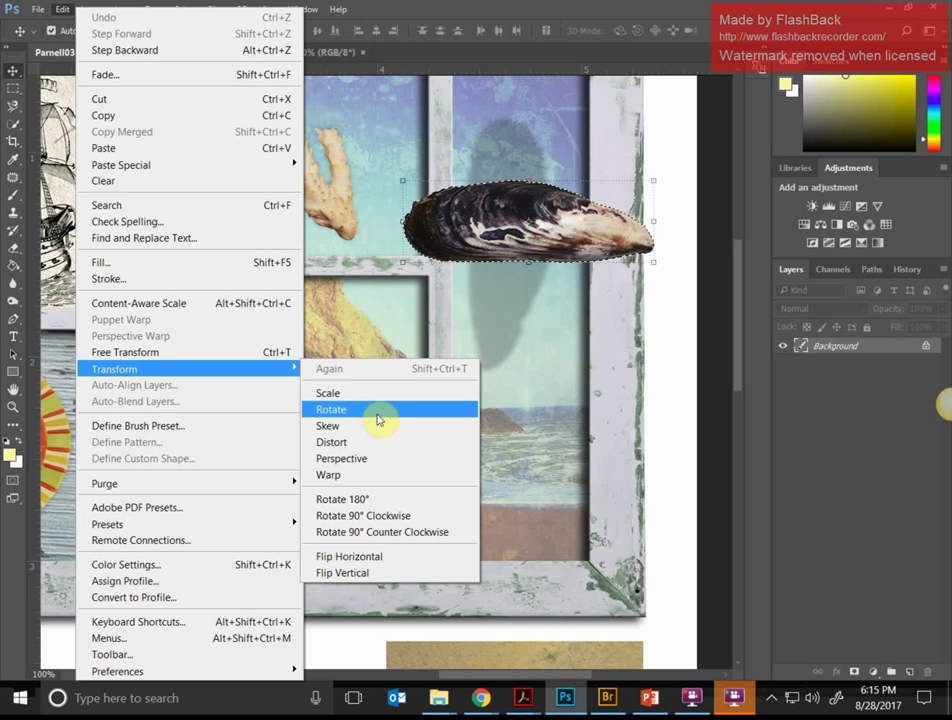
pyautogui.click(390, 522)
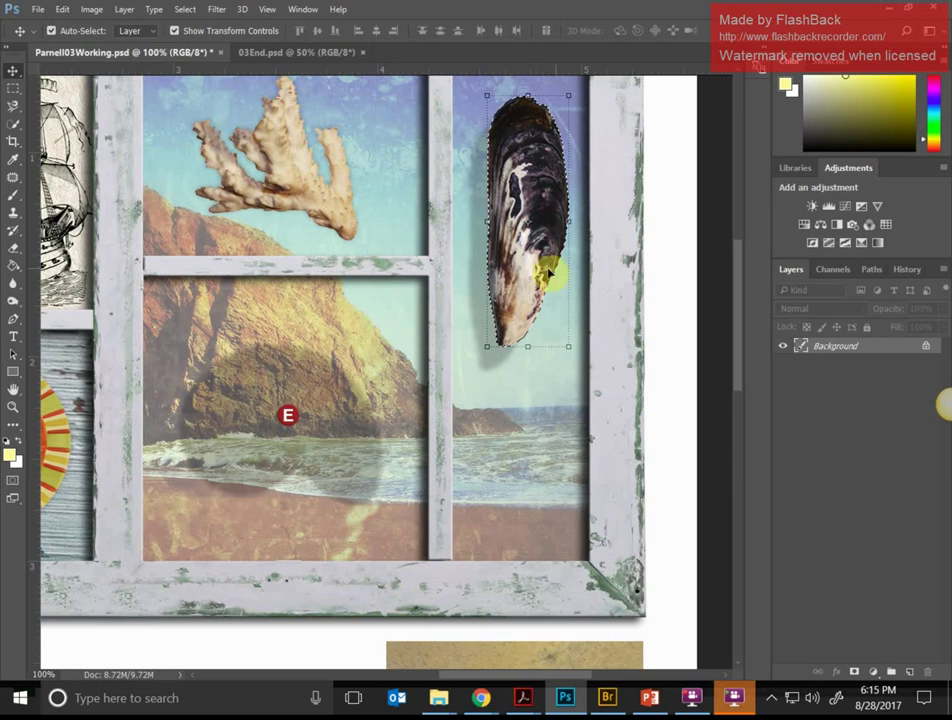
pyautogui.moveTo(548, 272); pyautogui.dragTo(513, 293)
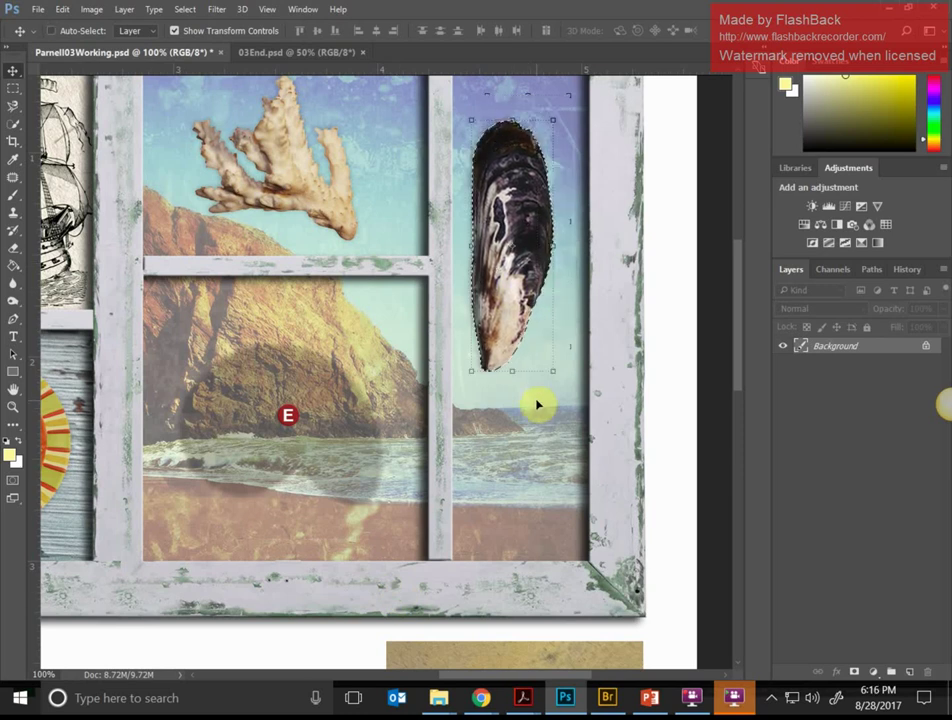
# - Undo the mussel's repositioning and step back in the document history to the move before its rotation
pyautogui.hotkey('ctrl', 'z')
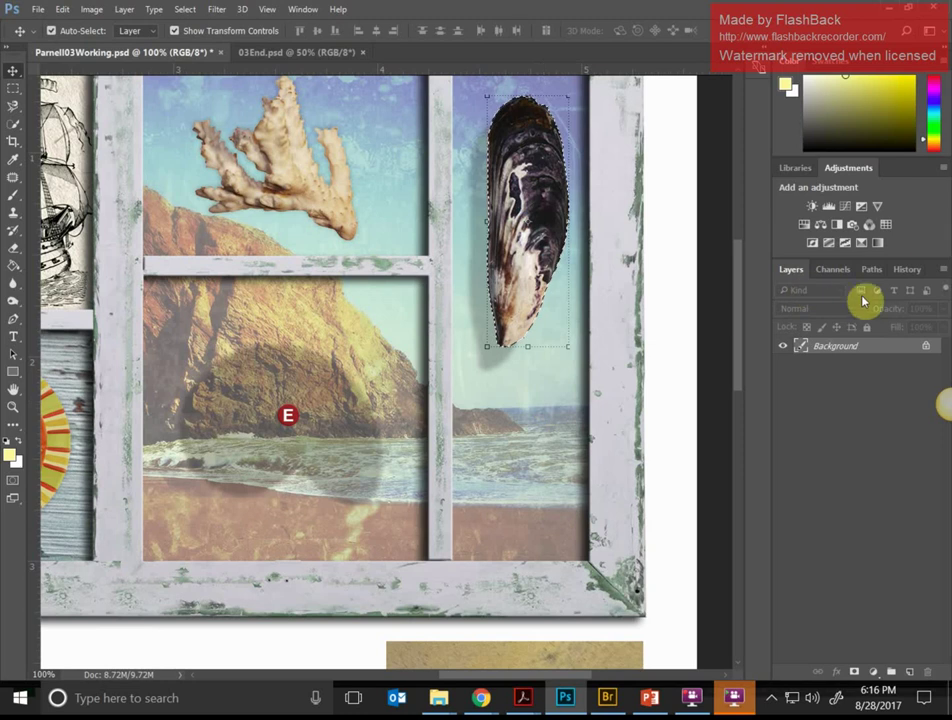
pyautogui.click(910, 269)
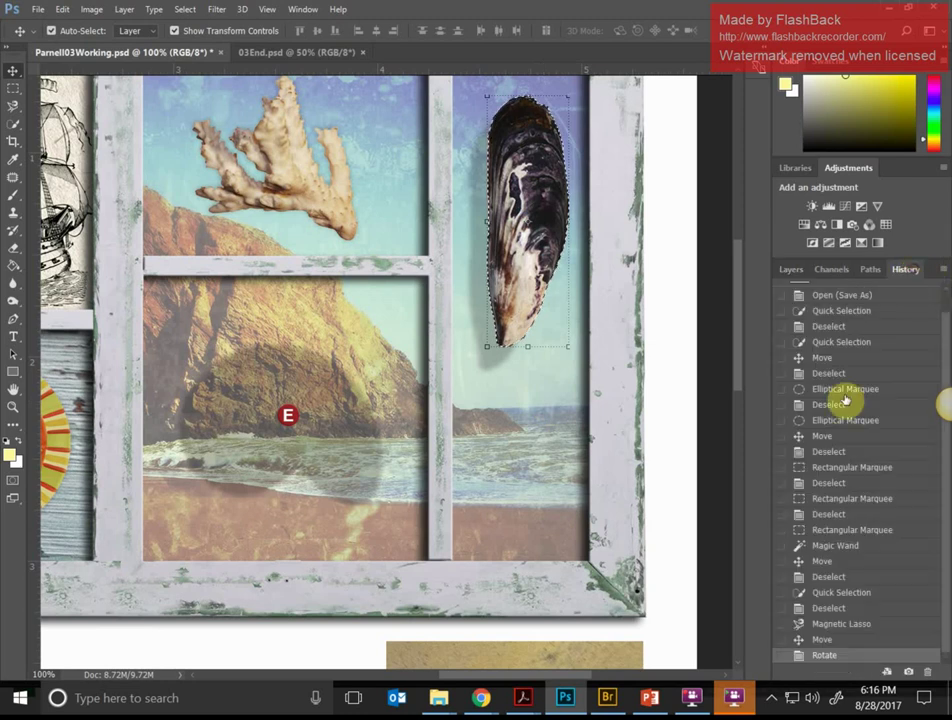
pyautogui.click(841, 639)
pyautogui.click(840, 625)
pyautogui.click(840, 639)
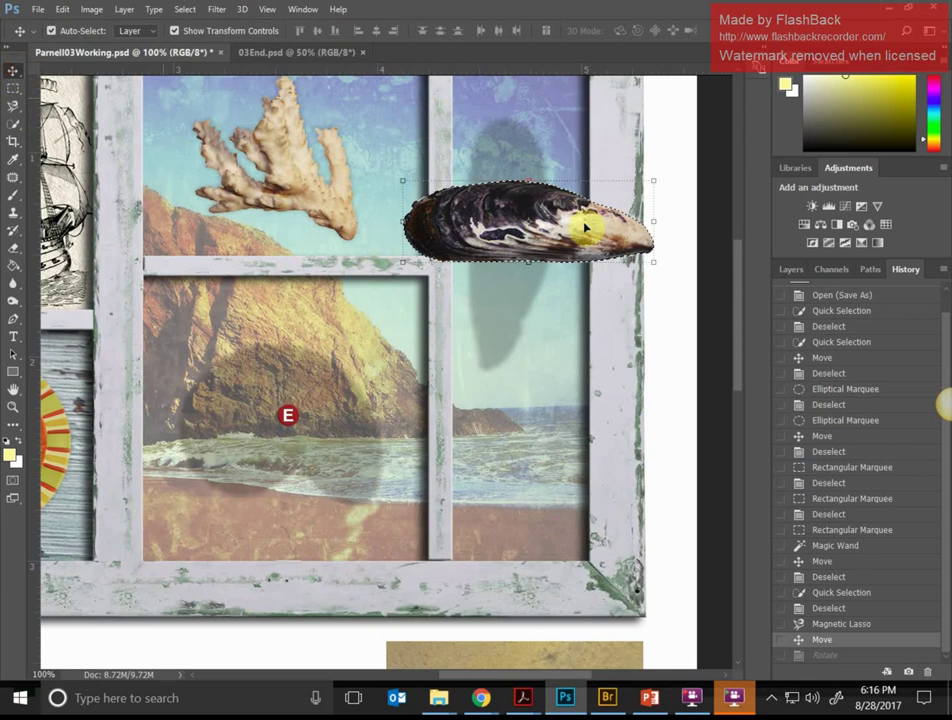
# - Rotate the mussel shell by exactly 90° with Free Transform, place it over its shadow in the shadowbox, and deselect it
pyautogui.click(661, 173)
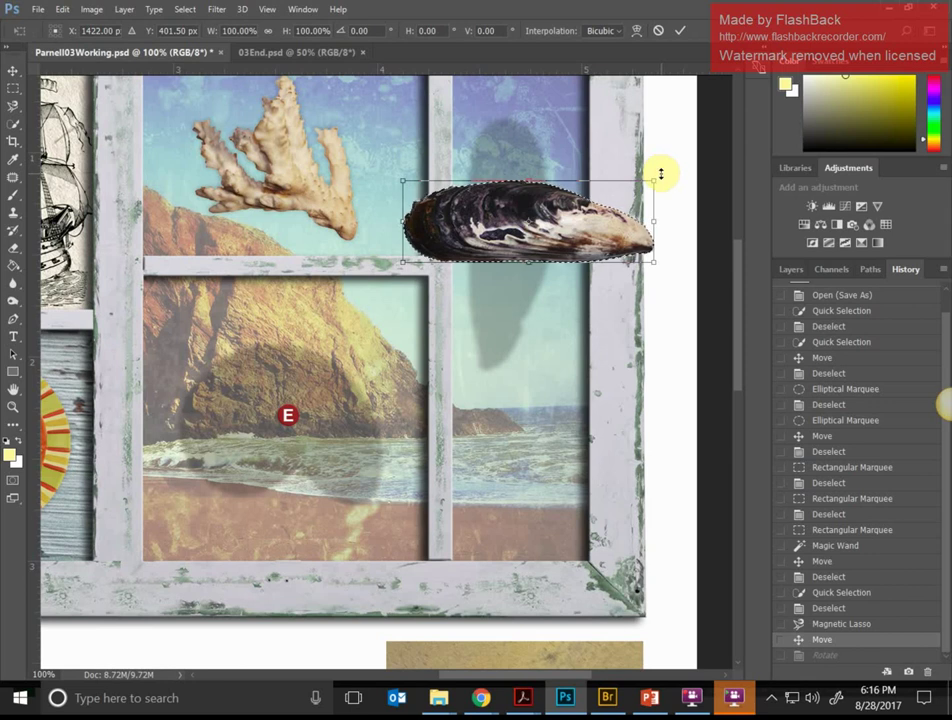
pyautogui.moveTo(661, 178); pyautogui.dragTo(589, 383)
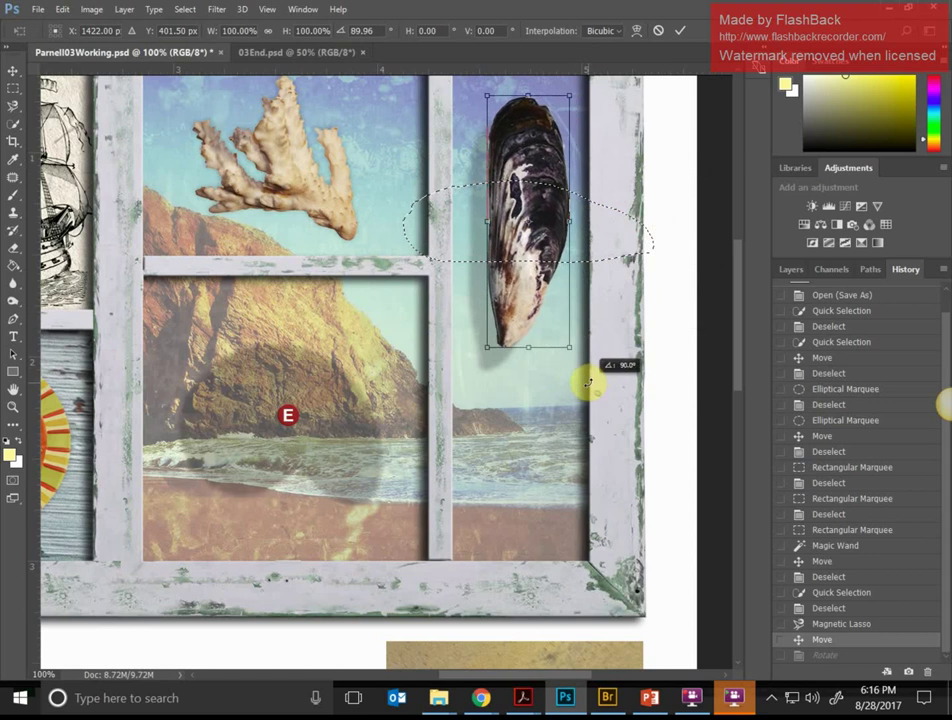
pyautogui.moveTo(588, 383); pyautogui.dragTo(665, 165)
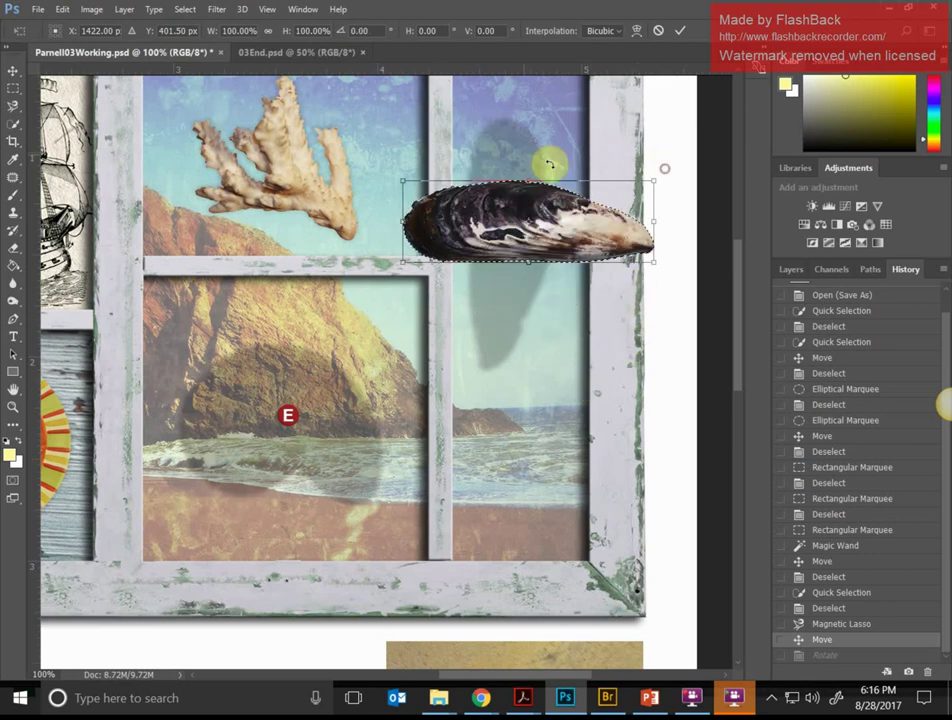
pyautogui.click(334, 31)
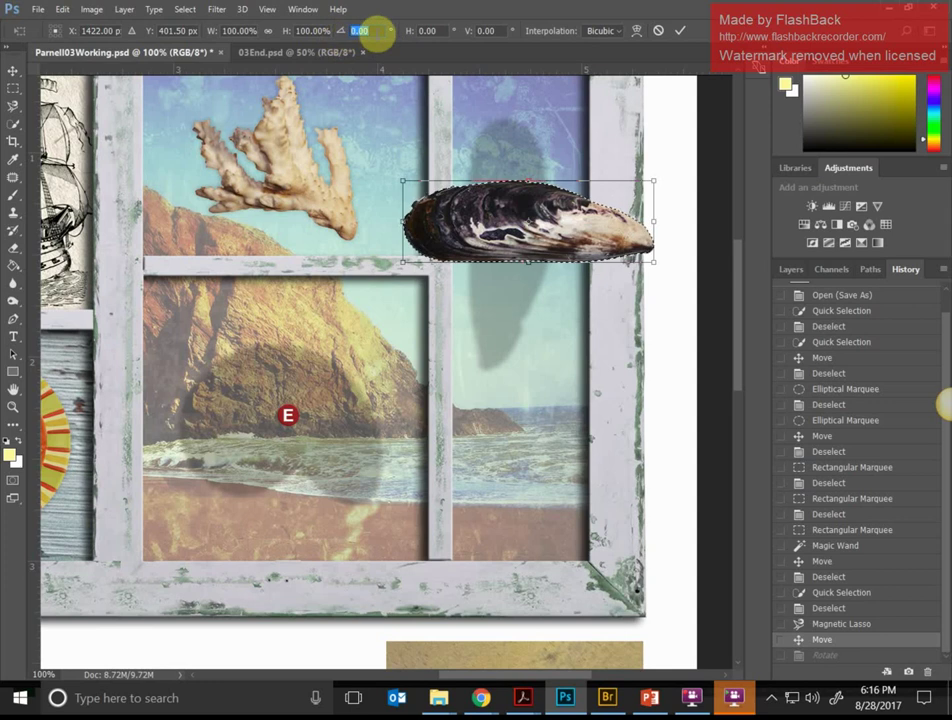
pyautogui.write('90')
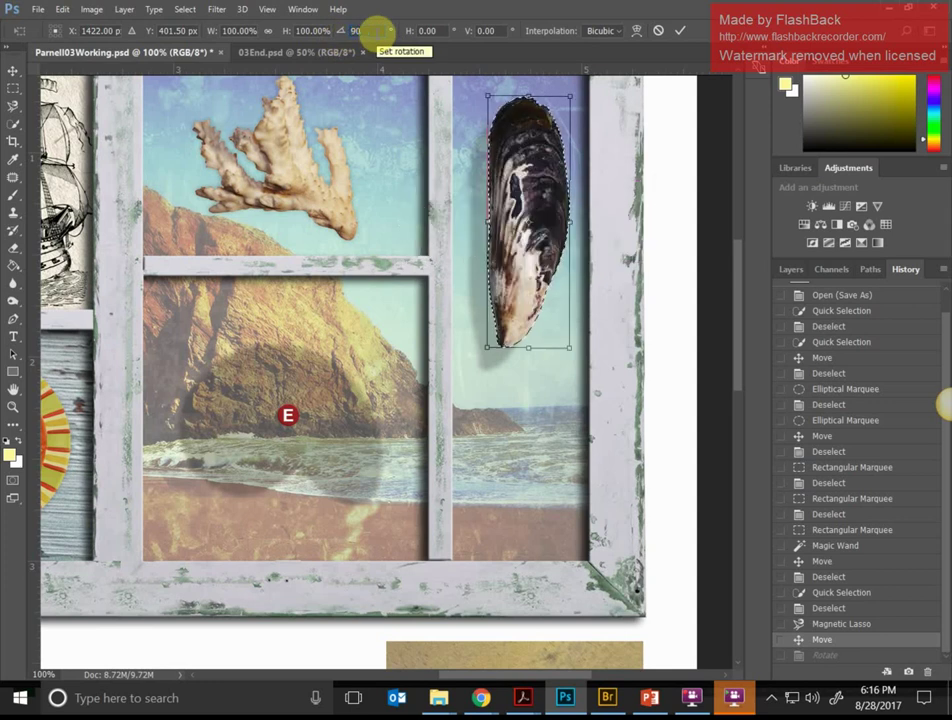
pyautogui.moveTo(531, 193); pyautogui.dragTo(514, 215)
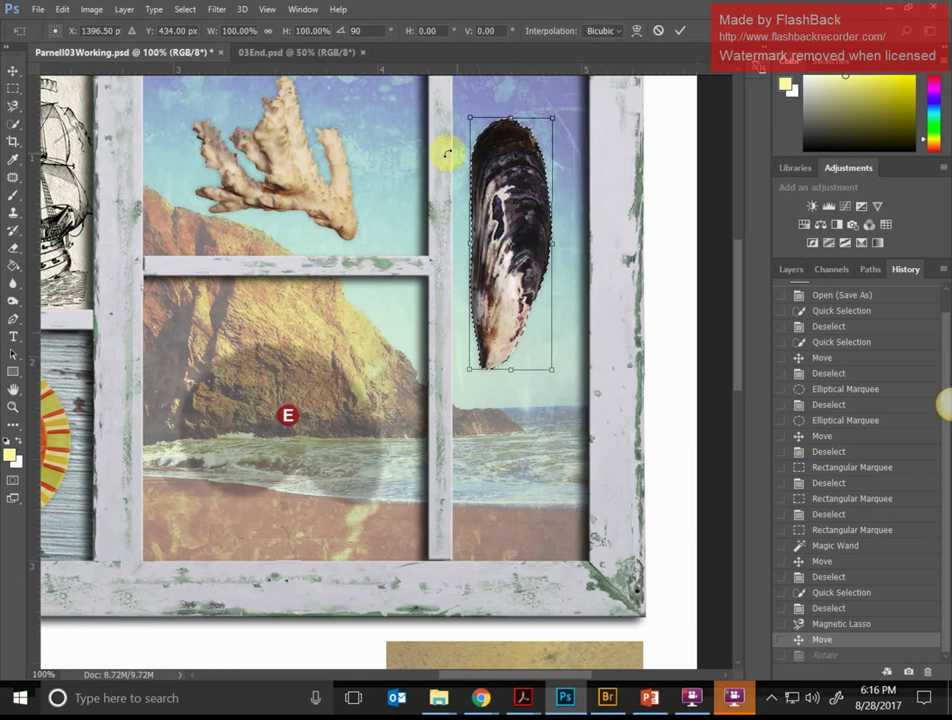
pyautogui.press('Return')
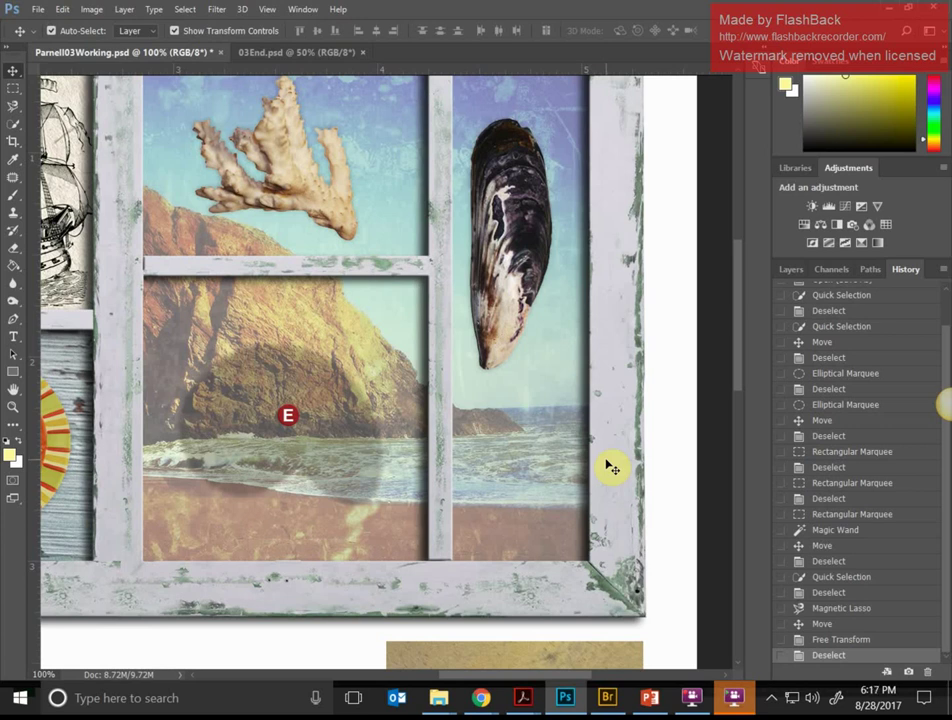
# - Select the nautilus shell on the green patterned background with the Quick Selection Tool at 200% magnification
pyautogui.scroll(-15, 553, 311)
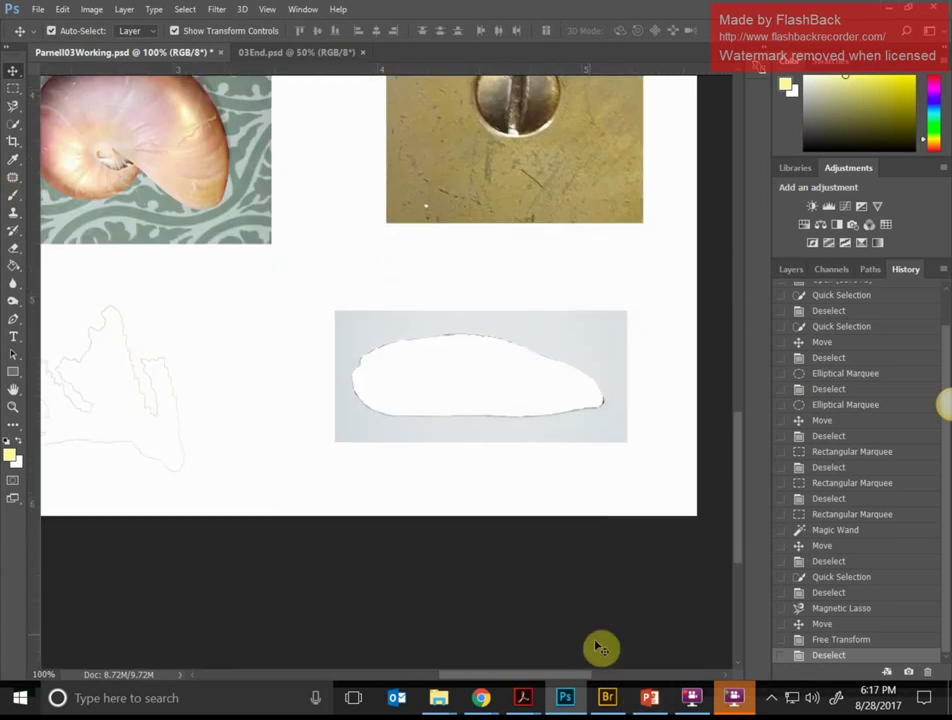
pyautogui.moveTo(567, 676); pyautogui.dragTo(505, 676)
pyautogui.scroll(1, 510, 452)
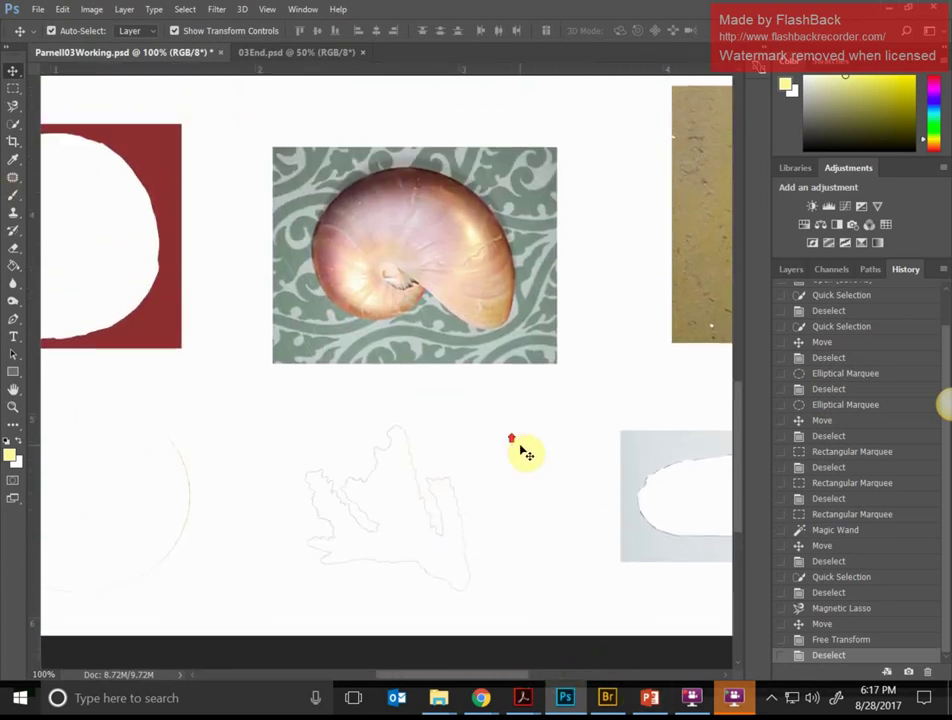
pyautogui.hotkey('ctrl', '+')
pyautogui.scroll(3, 605, 330)
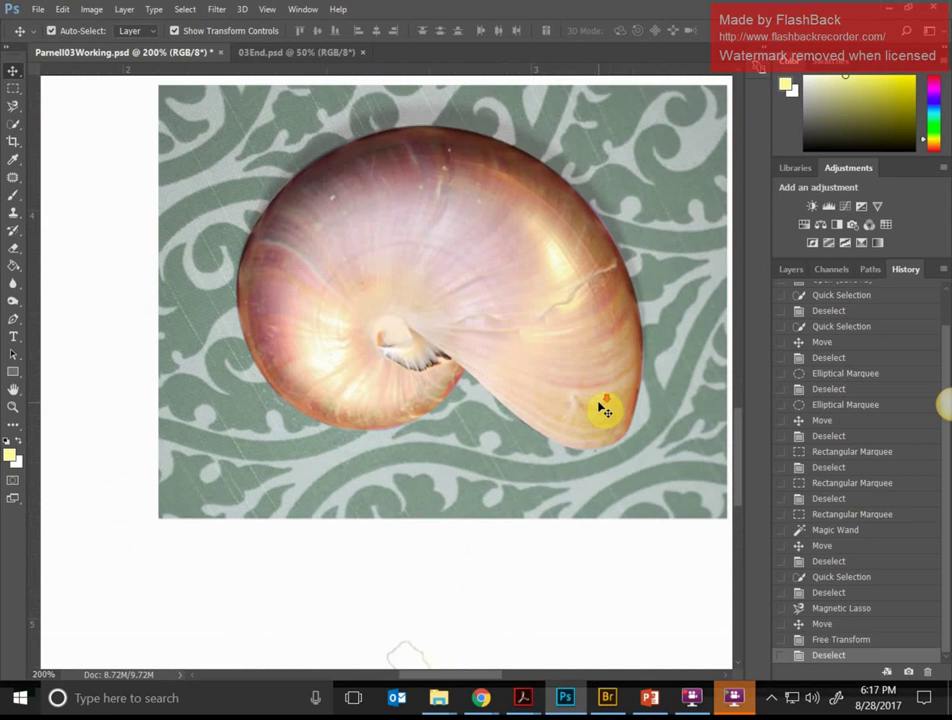
pyautogui.click(13, 124)
pyautogui.moveTo(342, 257)
pyautogui.mouseDown()
pyautogui.moveTo(384, 166)
pyautogui.moveTo(481, 172)
pyautogui.moveTo(559, 329)
pyautogui.mouseUp()
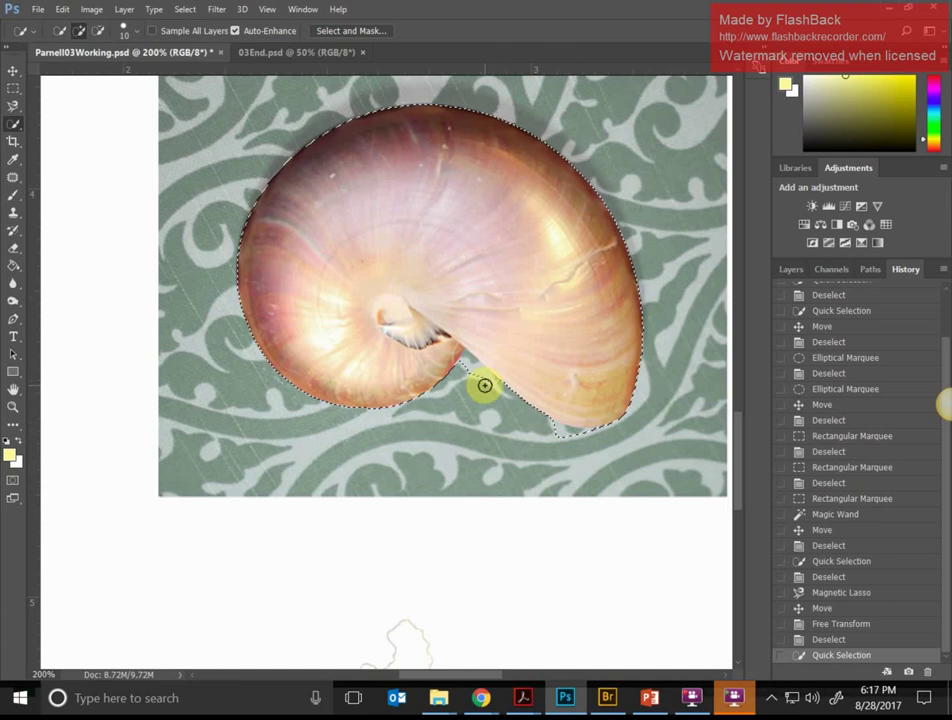
# - Subtract the background spill along the nautilus opening and lower tip from the quick selection, and clear the selection
pyautogui.moveTo(465, 361)
pyautogui.mouseDown()
pyautogui.moveTo(559, 453)
pyautogui.moveTo(574, 440)
pyautogui.moveTo(531, 404)
pyautogui.mouseUp()
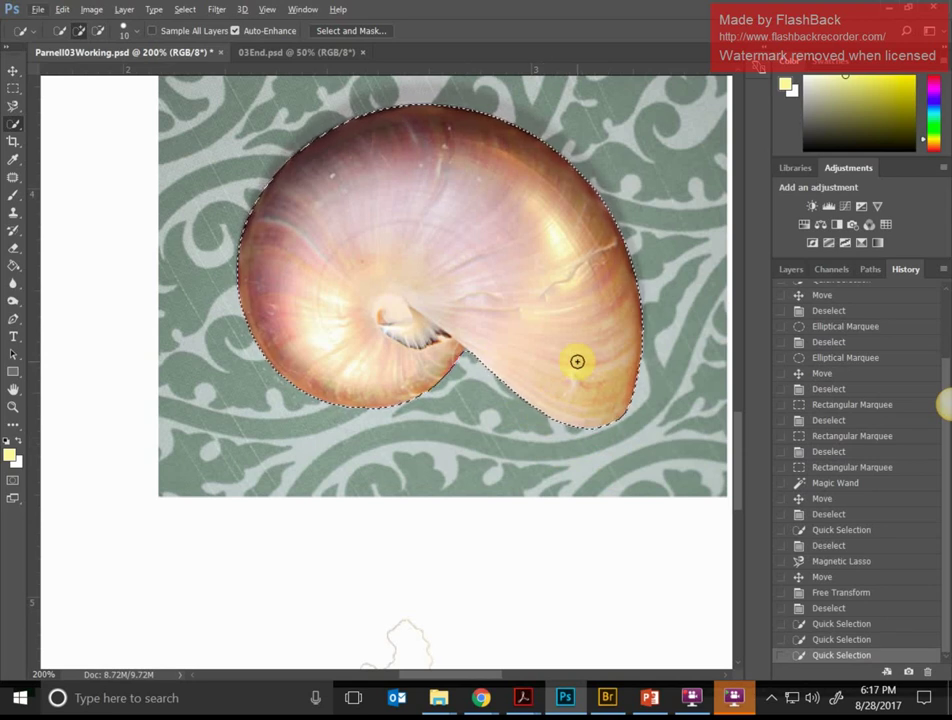
pyautogui.hotkey('ctrl', 'd')
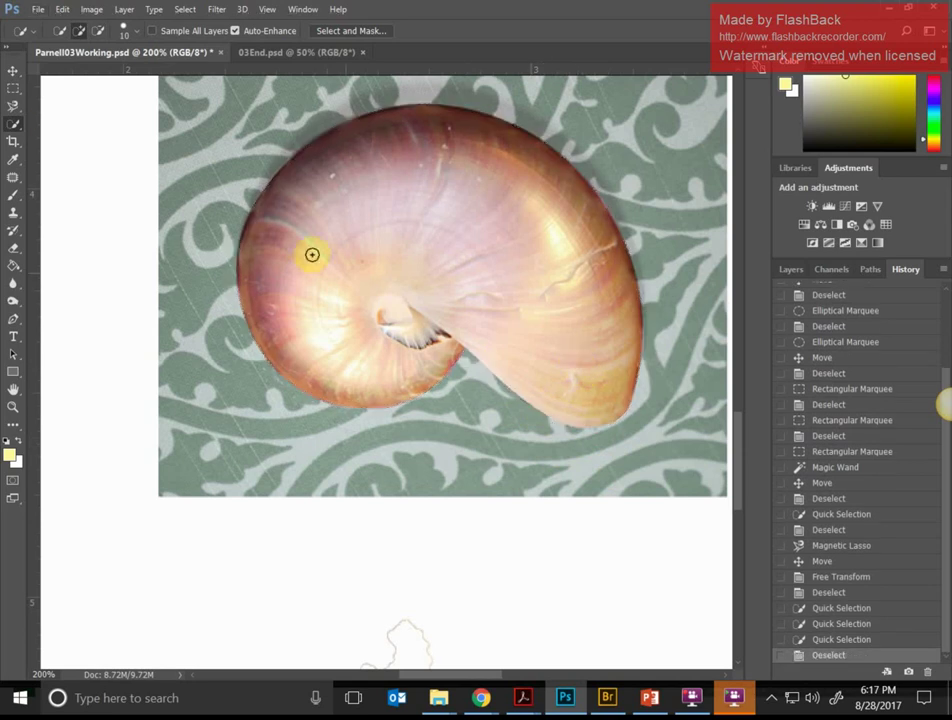
# - Trace the nautilus shell's outline with the Magnetic Lasso Tool, removing stray anchor points at its lower tip, and close the selection
pyautogui.click(13, 105)
pyautogui.click(246, 215)
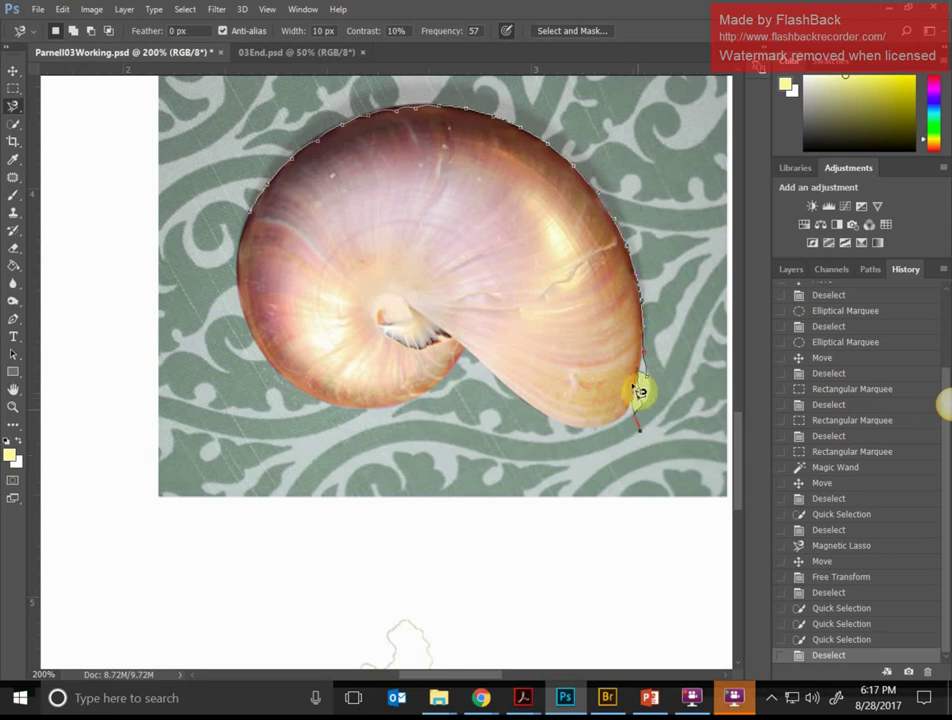
pyautogui.press('BackSpace')
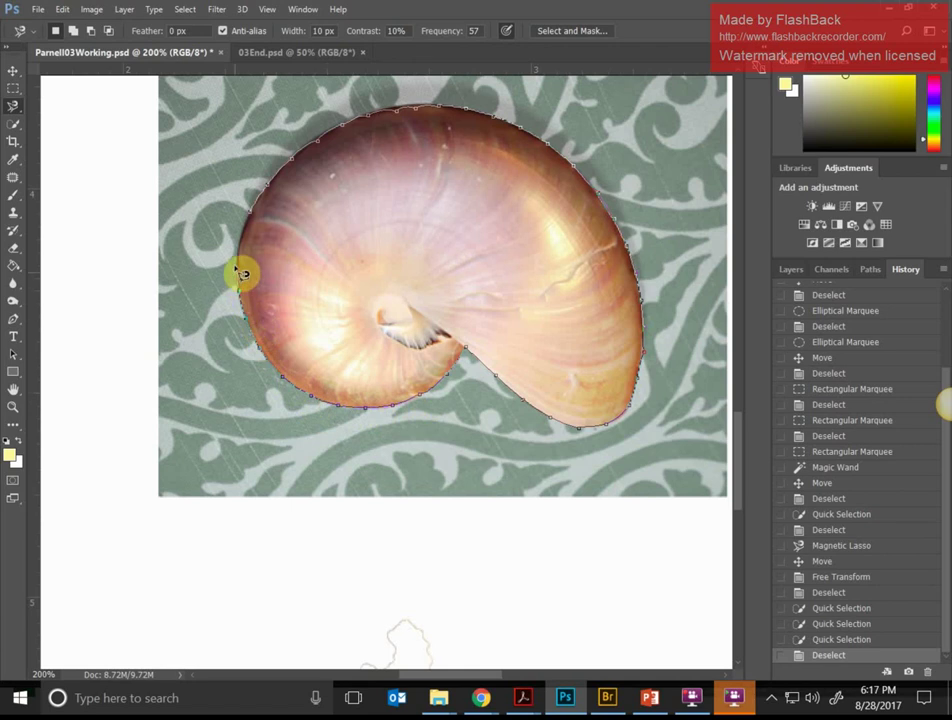
pyautogui.click(257, 218)
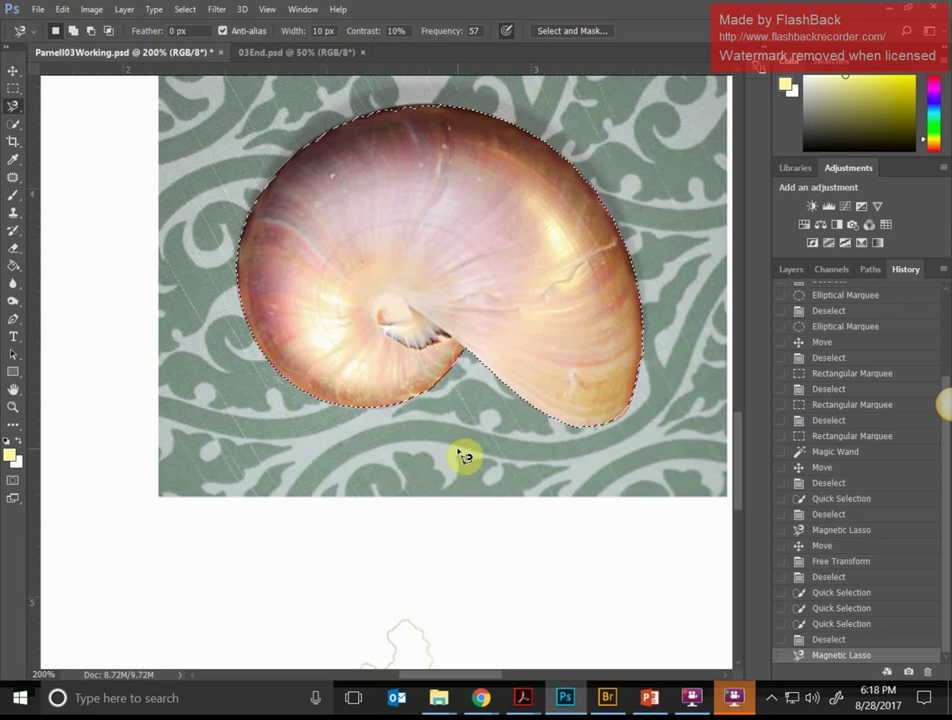
# - Move the selected nautilus into the lower beach compartment of the shadowbox, fit it over its shadow, and deselect it
pyautogui.hotkey('ctrl', '-')
pyautogui.hotkey('ctrl', '-')
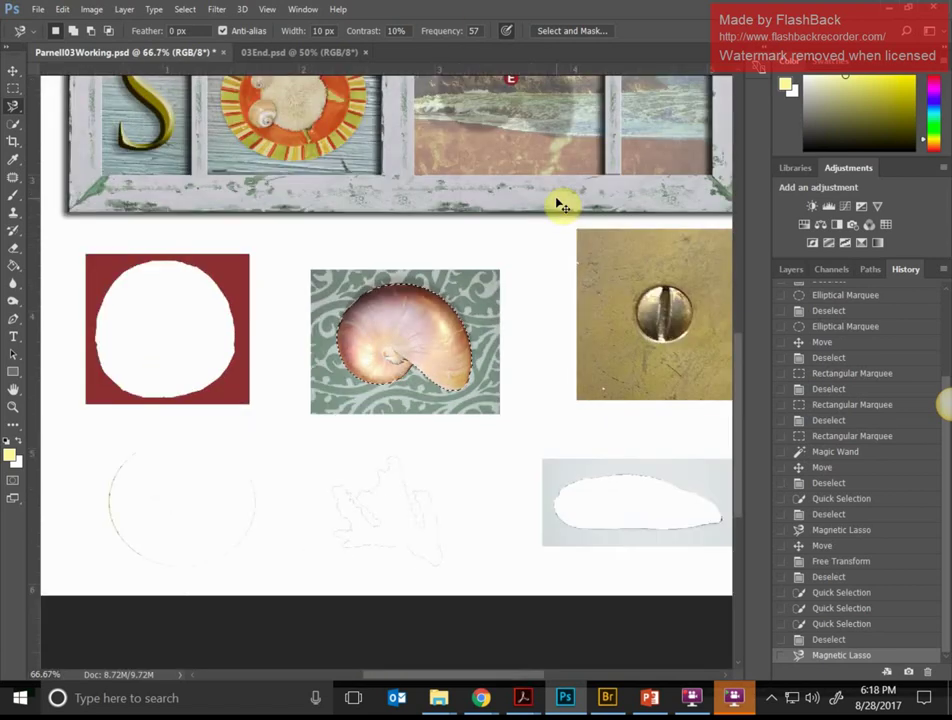
pyautogui.hotkey('ctrl', '-')
pyautogui.hotkey('ctrl', '-')
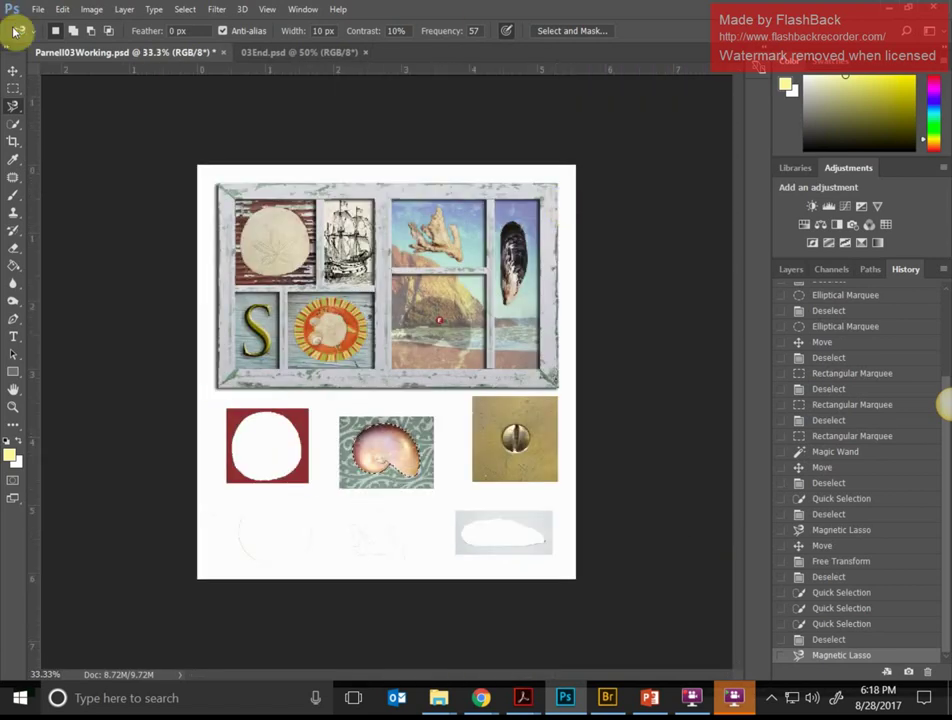
pyautogui.click(13, 71)
pyautogui.moveTo(368, 460); pyautogui.dragTo(418, 326)
pyautogui.scroll(3, 418, 326)
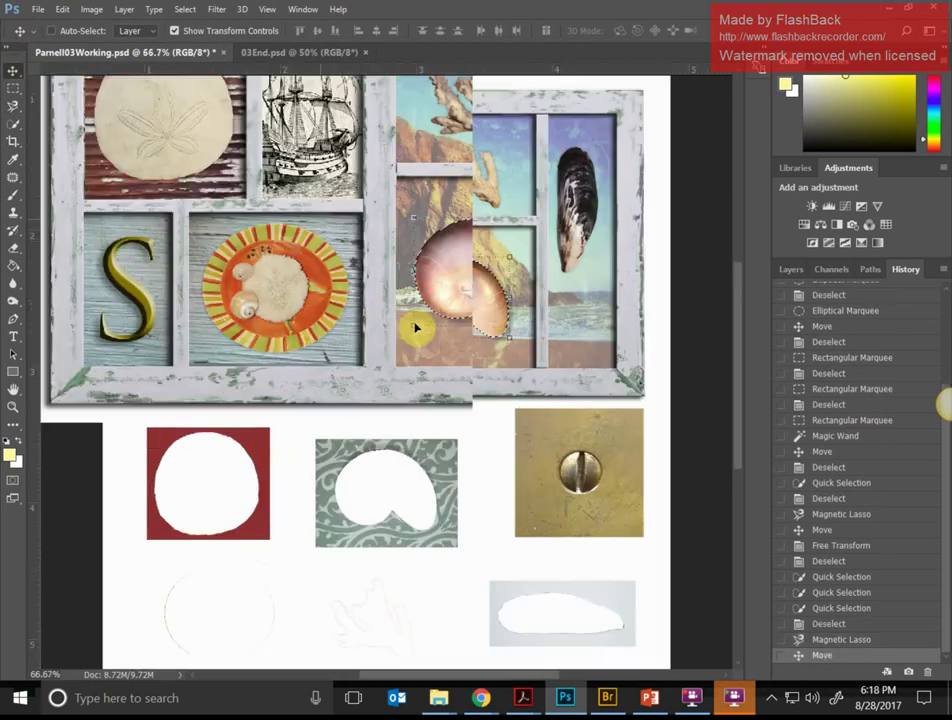
pyautogui.moveTo(487, 273)
pyautogui.mouseDown()
pyautogui.moveTo(548, 313)
pyautogui.moveTo(485, 283)
pyautogui.moveTo(504, 272)
pyautogui.moveTo(500, 285)
pyautogui.mouseUp()
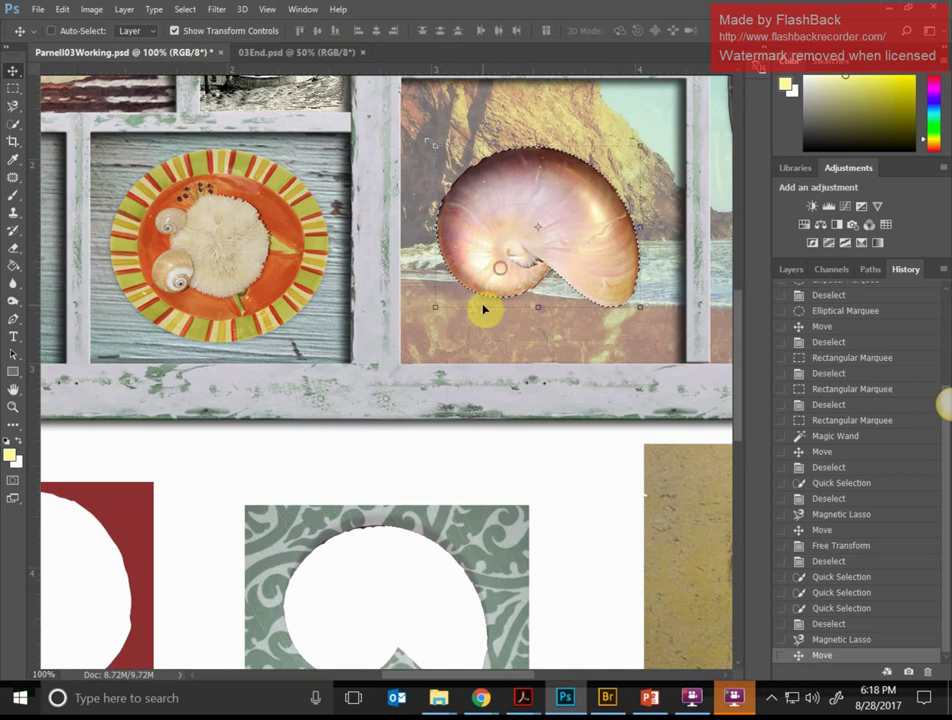
pyautogui.scroll(-2, 484, 308)
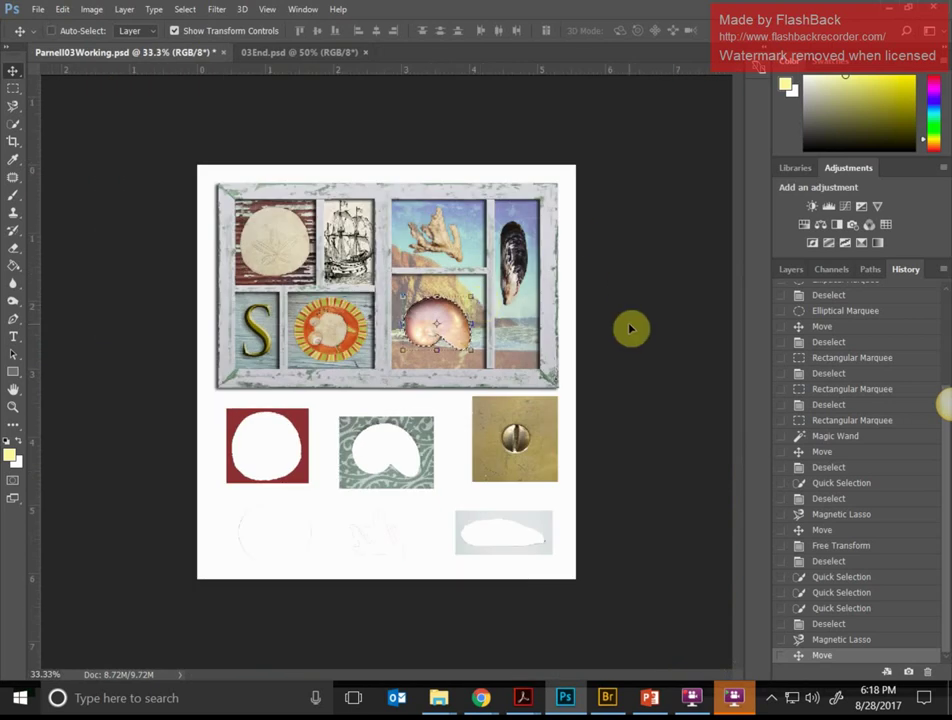
pyautogui.hotkey('ctrl', 'd')
# - Select the screw head from its center with the Elliptical Marquee Tool at 200% magnification, about 0.42 in wide and 0.40 in high
pyautogui.hotkey('ctrl', '+')
pyautogui.scroll(-1, 600, 480)
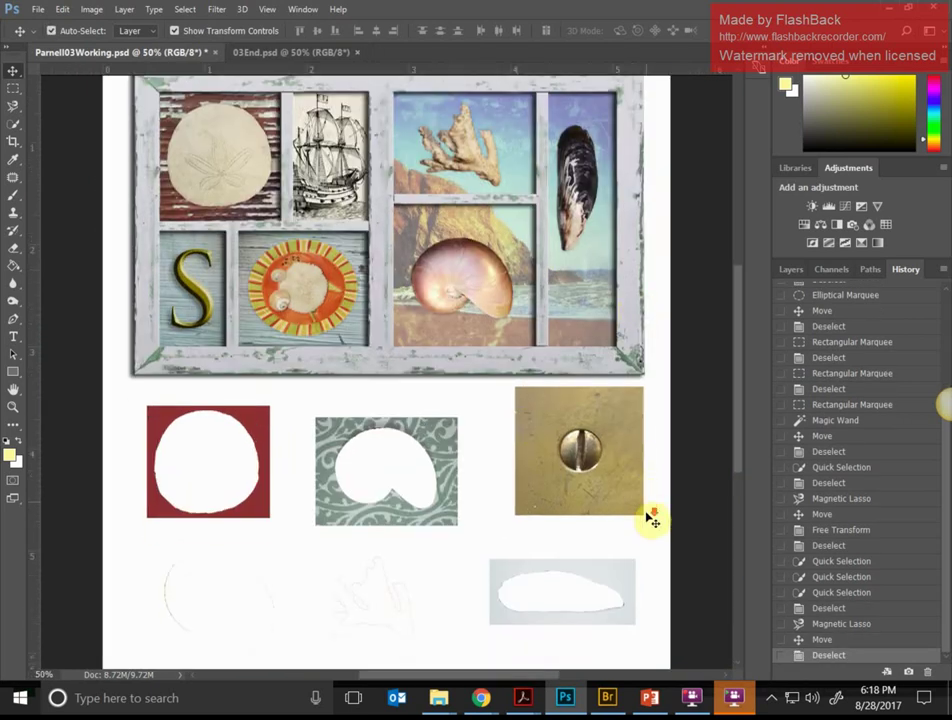
pyautogui.scroll(-1, 652, 520)
pyautogui.moveTo(538, 675); pyautogui.dragTo(574, 675)
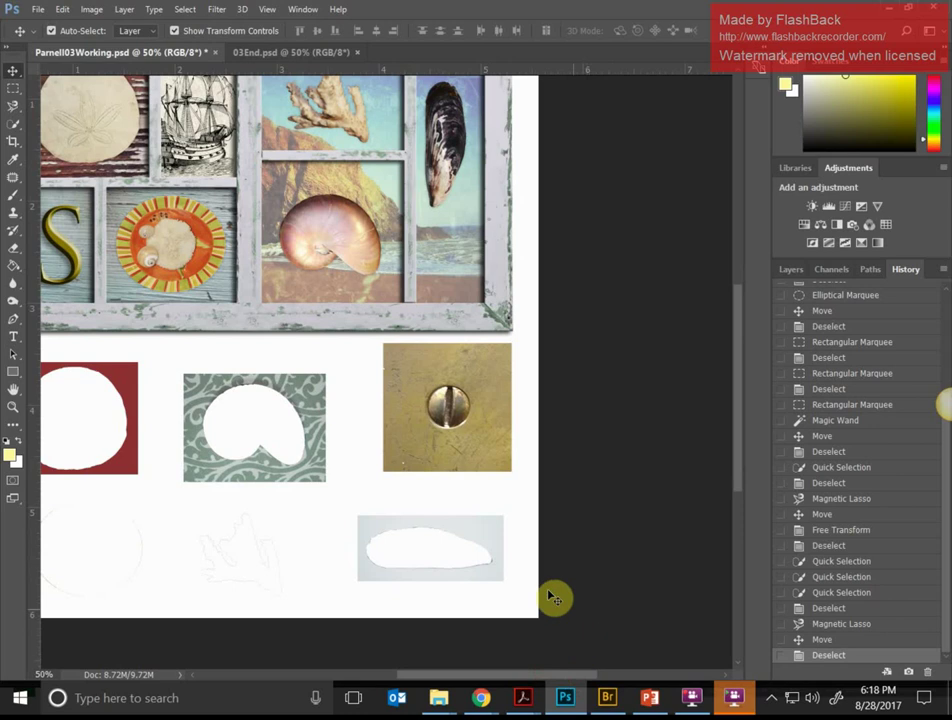
pyautogui.scroll(3, 527, 588)
pyautogui.hotkey('ctrl', '+')
pyautogui.hotkey('ctrl', '+')
pyautogui.hotkey('ctrl', '+')
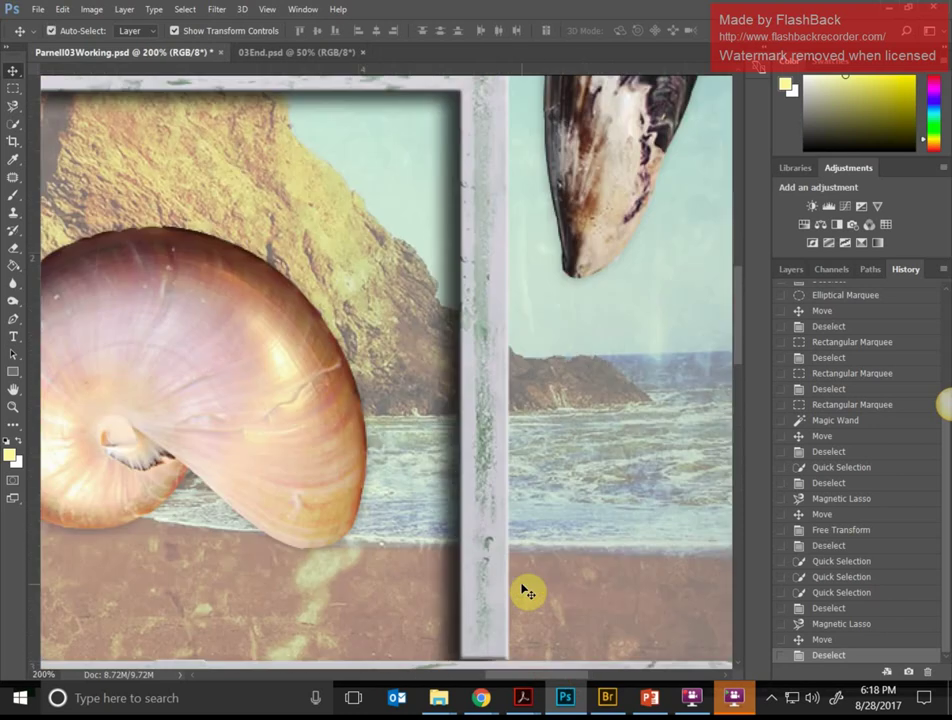
pyautogui.scroll(-5, 552, 552)
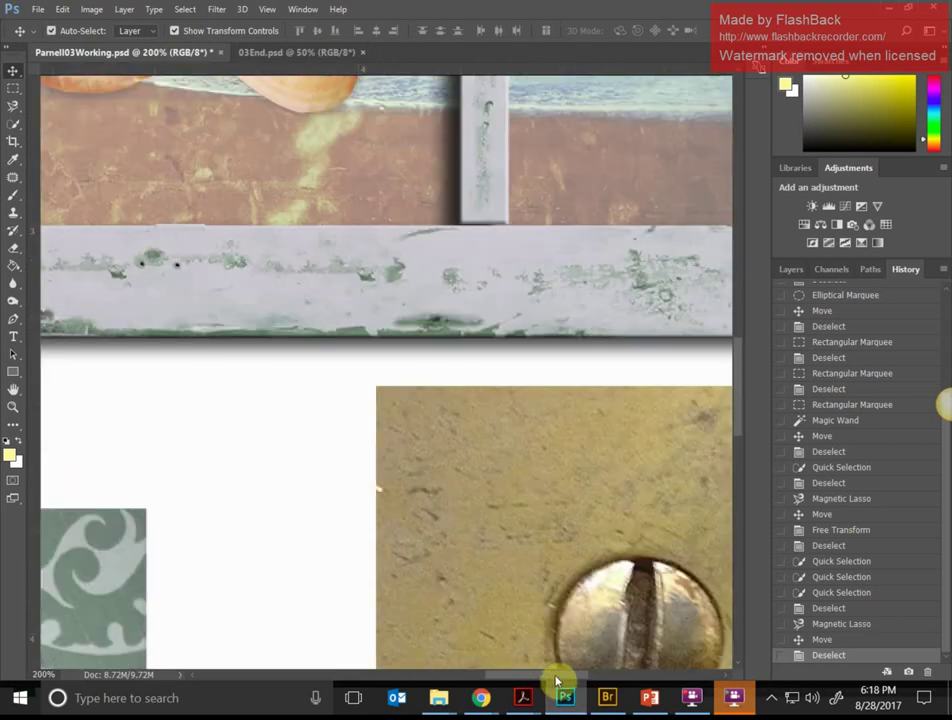
pyautogui.moveTo(557, 677); pyautogui.dragTo(578, 674)
pyautogui.scroll(-2, 574, 582)
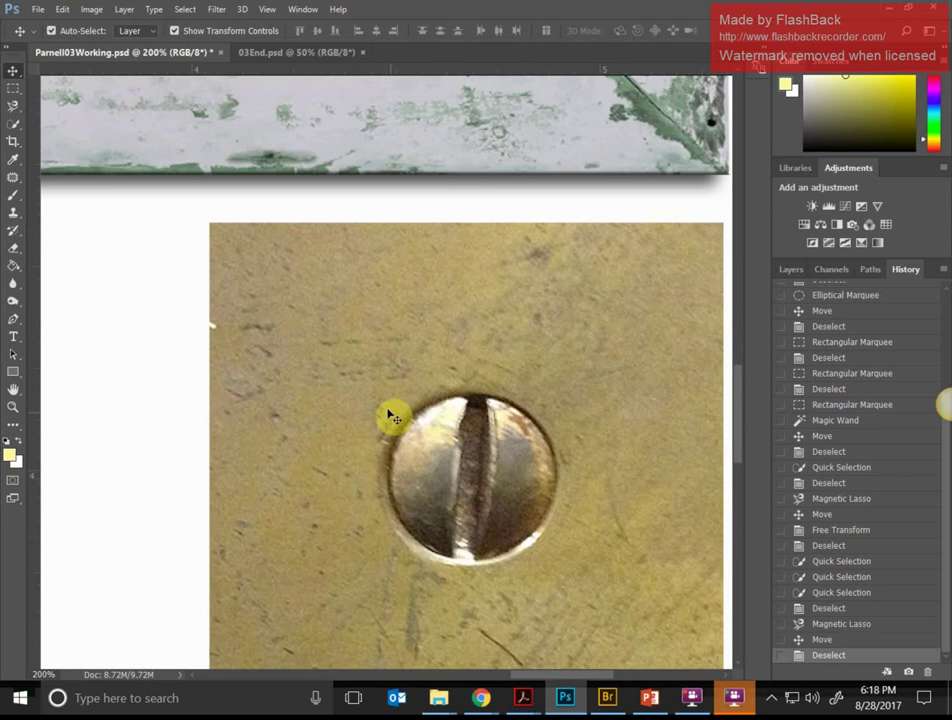
pyautogui.click(14, 87)
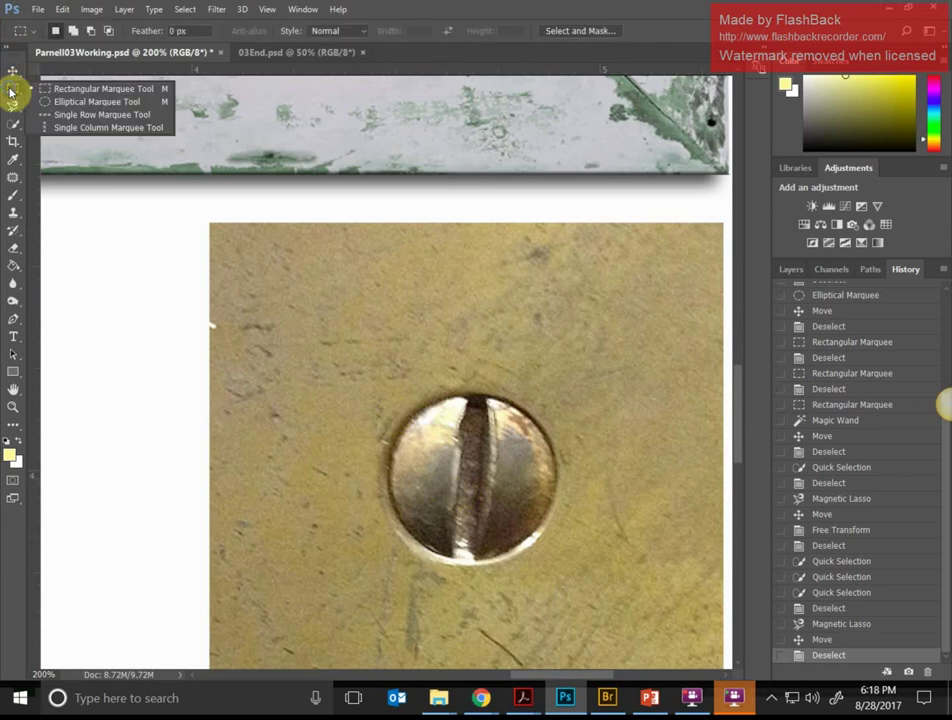
pyautogui.click(86, 102)
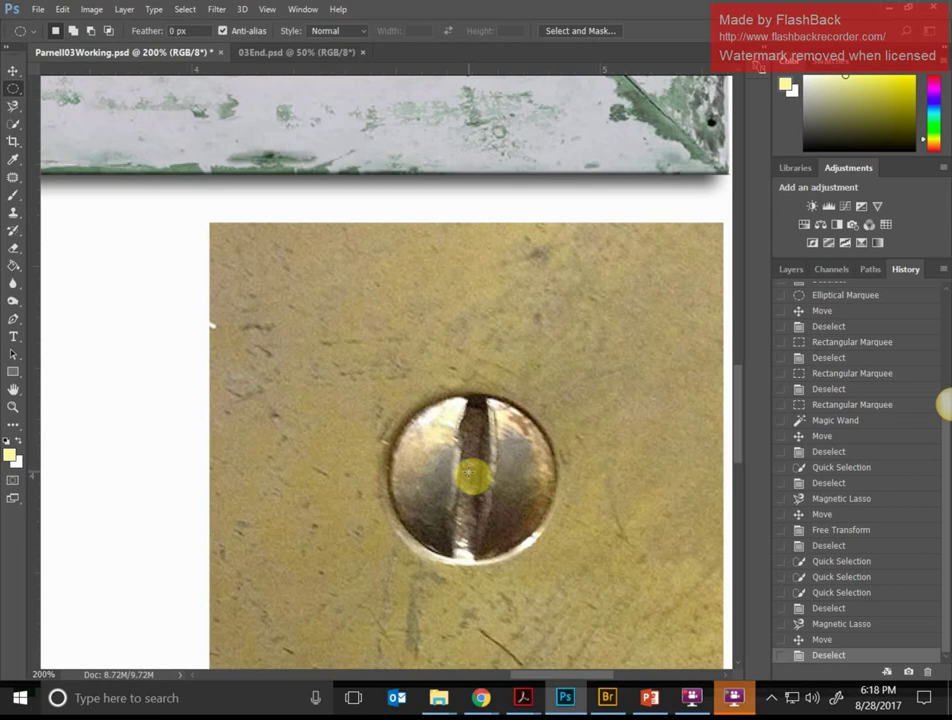
pyautogui.moveTo(471, 472); pyautogui.dragTo(533, 485)
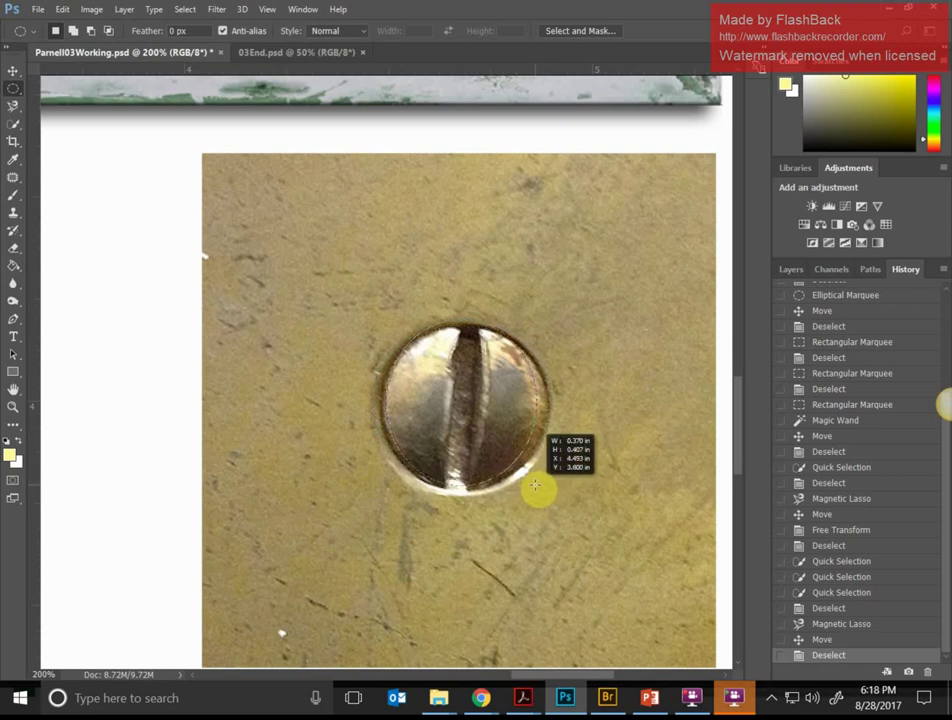
pyautogui.moveTo(535, 485)
pyautogui.mouseDown()
pyautogui.moveTo(537, 540)
pyautogui.moveTo(533, 492)
pyautogui.mouseUp()
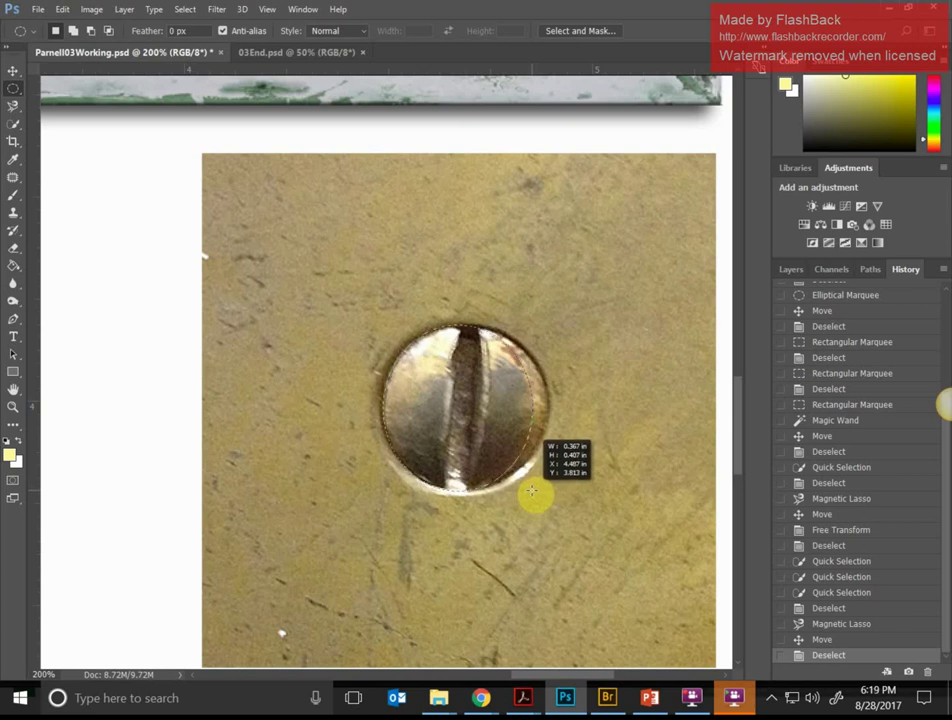
pyautogui.moveTo(532, 490); pyautogui.dragTo(549, 490)
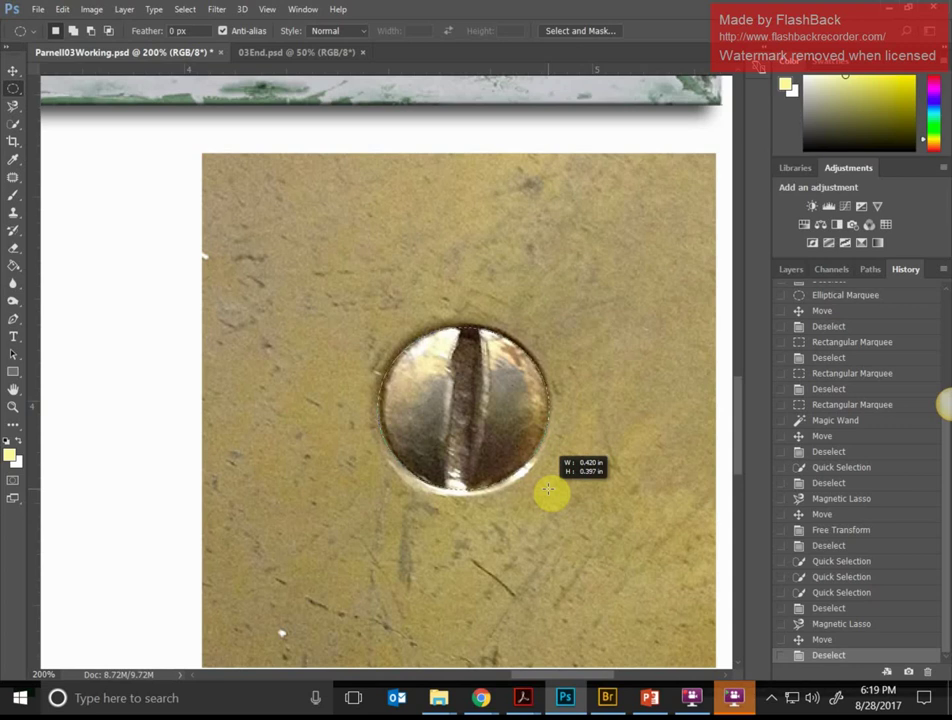
pyautogui.moveTo(548, 488); pyautogui.dragTo(549, 489)
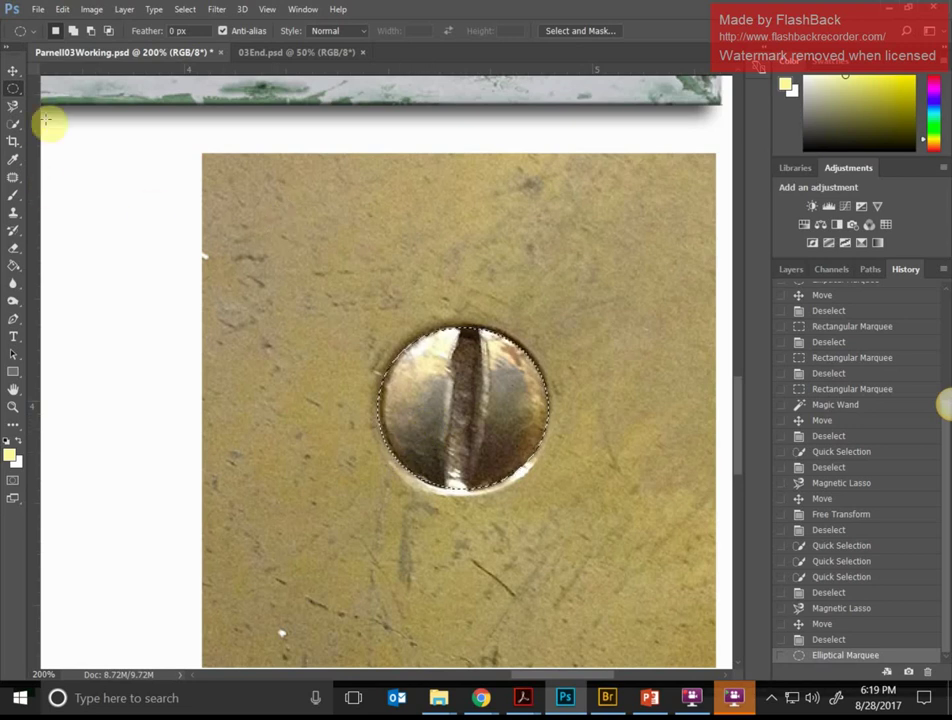
# - Move the selected screw head onto the lower-right corner of the shadowbox frame
pyautogui.click(14, 70)
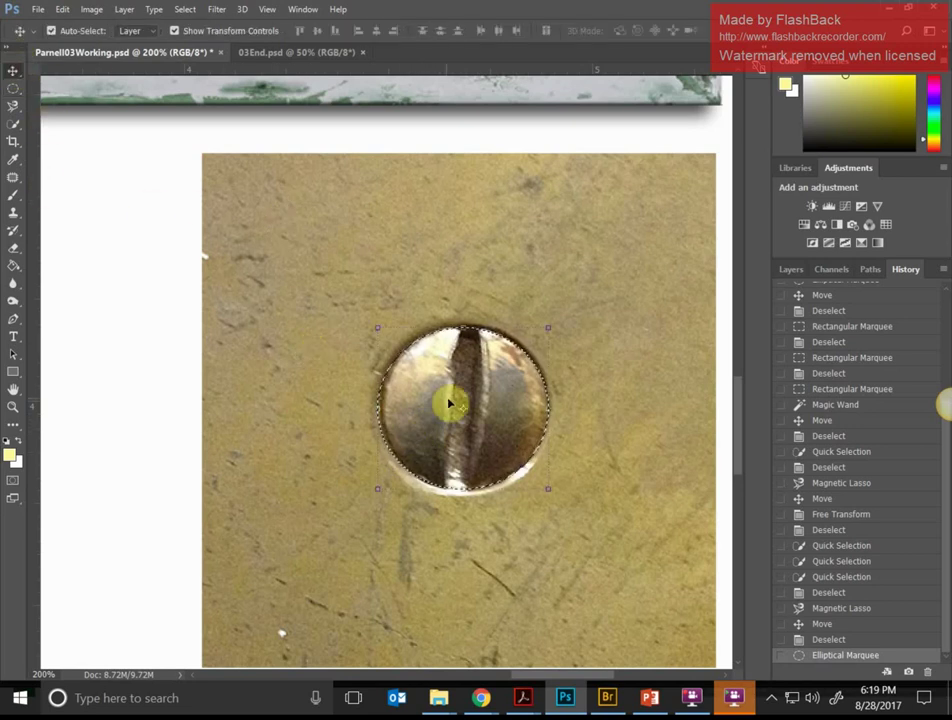
pyautogui.scroll(3, 544, 484)
pyautogui.scroll(3, 544, 484)
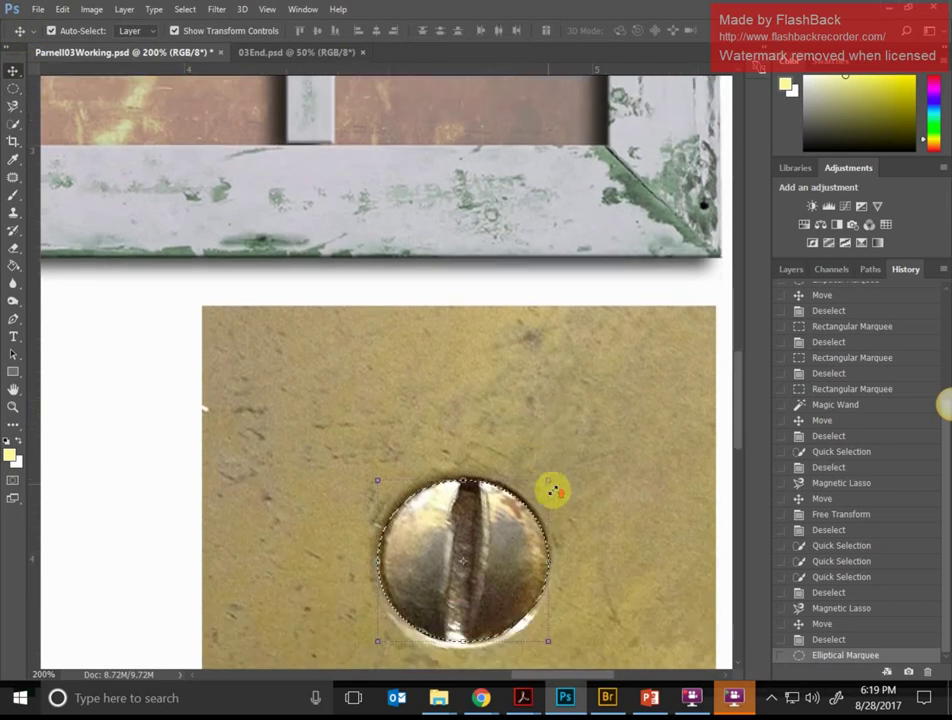
pyautogui.hscroll(5, 605, 650)
pyautogui.scroll(-2, 463, 408)
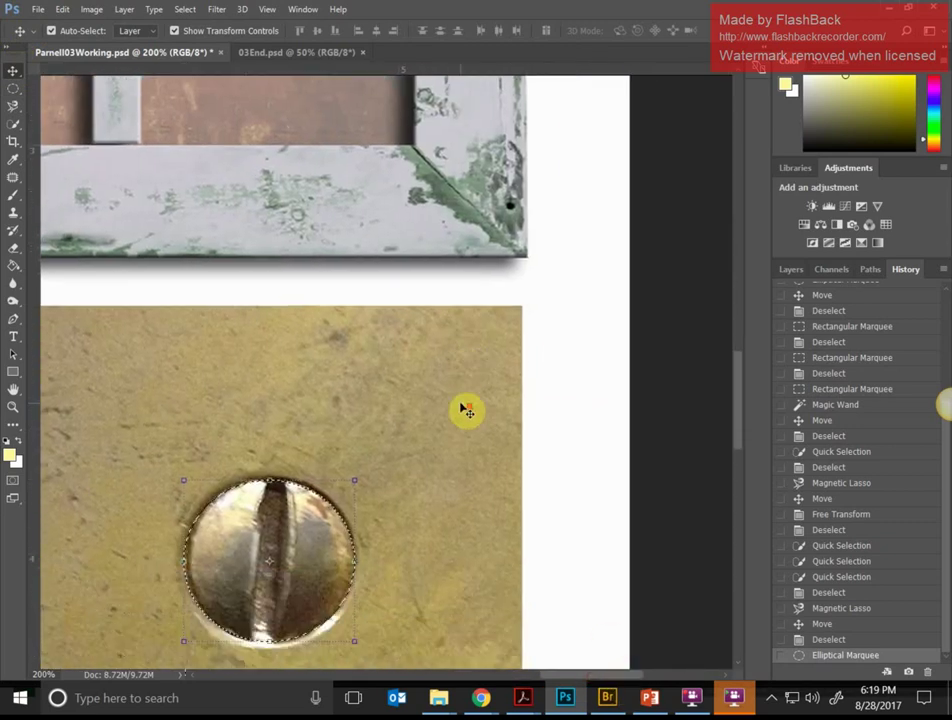
pyautogui.scroll(2, 605, 368)
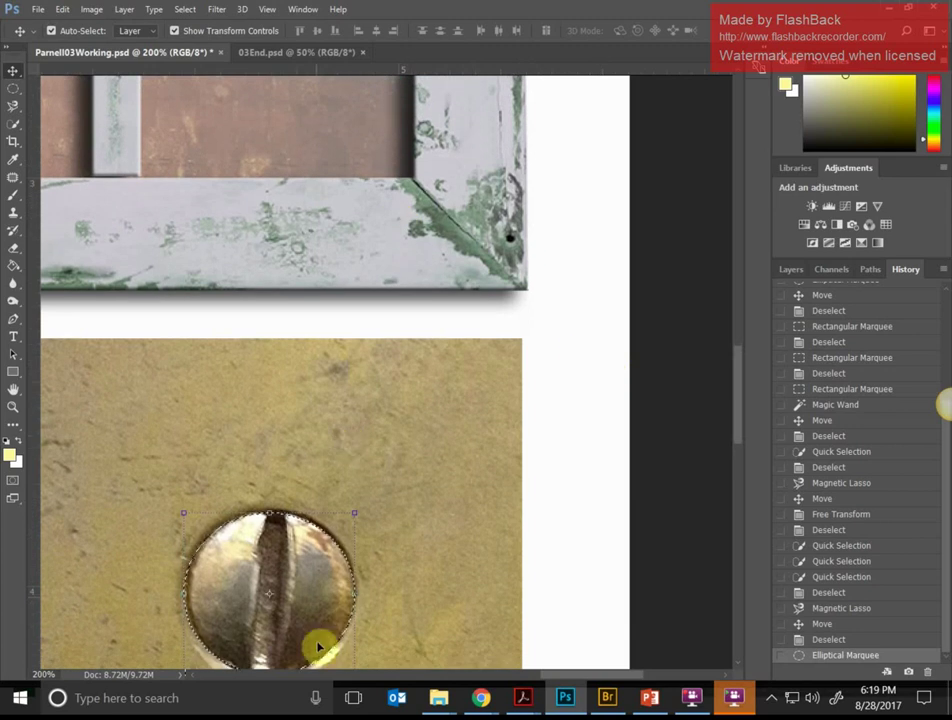
pyautogui.moveTo(318, 599); pyautogui.dragTo(502, 226)
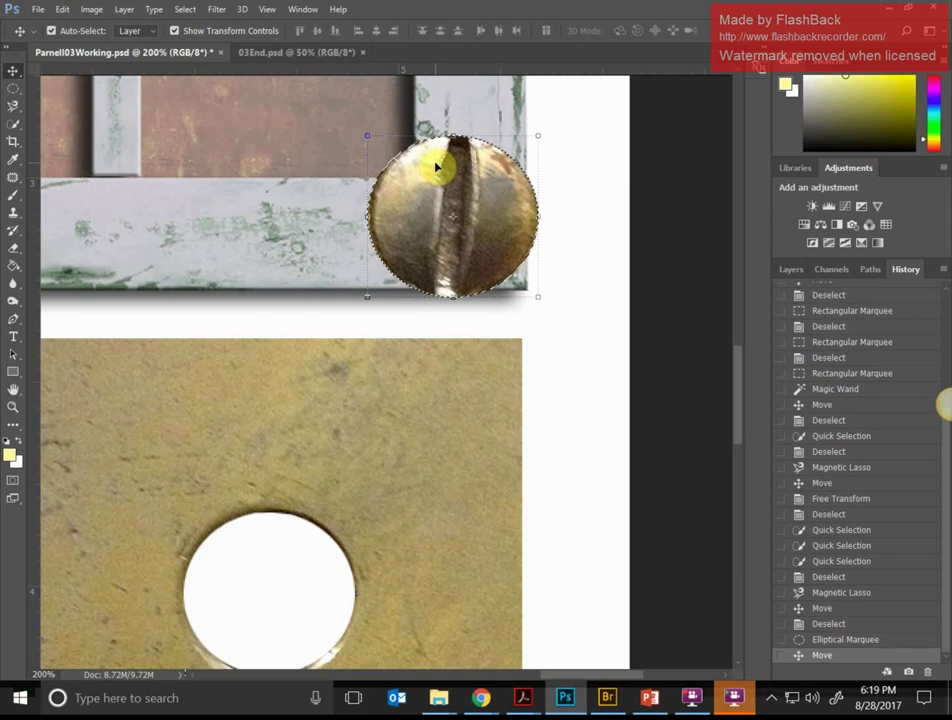
# - Scale the screw head to 40% width and height, center it on the frame's corner, and apply the transformation
pyautogui.click(62, 10)
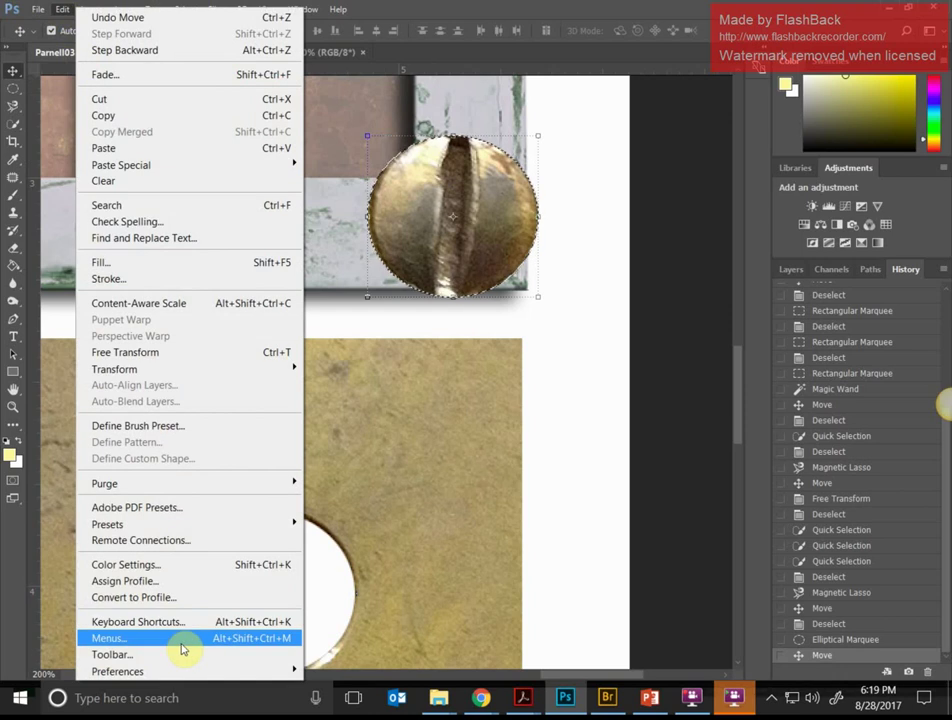
pyautogui.moveTo(223, 371)
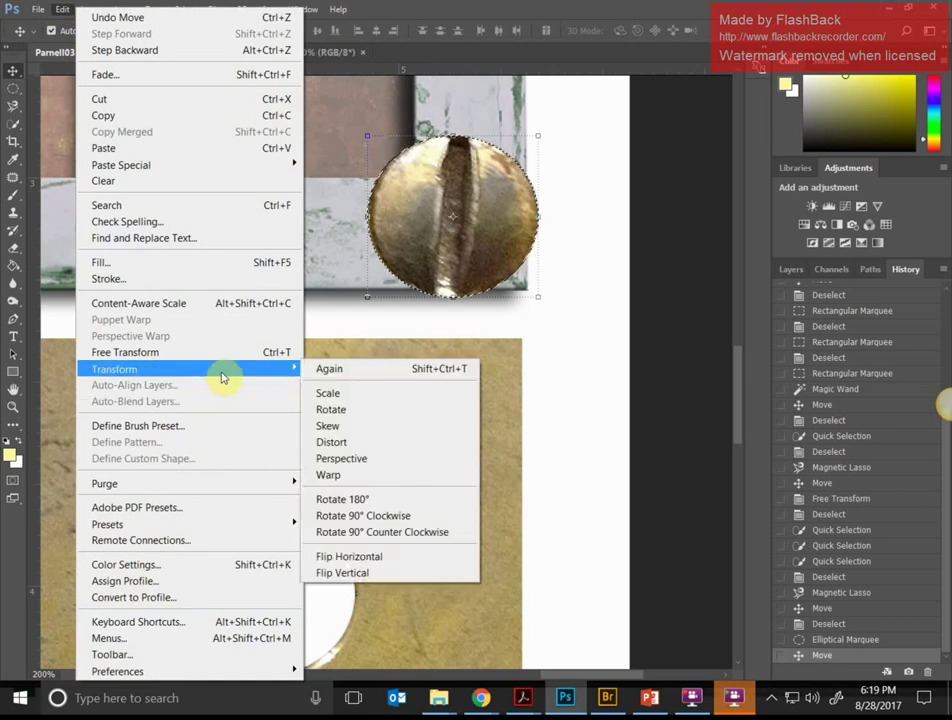
pyautogui.click(373, 396)
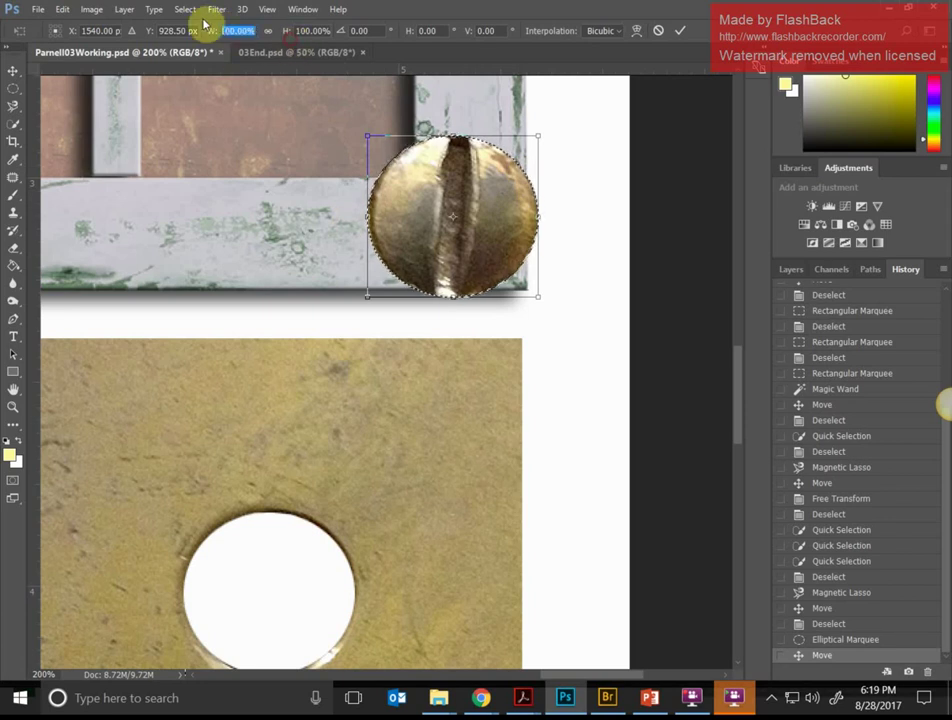
pyautogui.click(238, 30)
pyautogui.write('40')
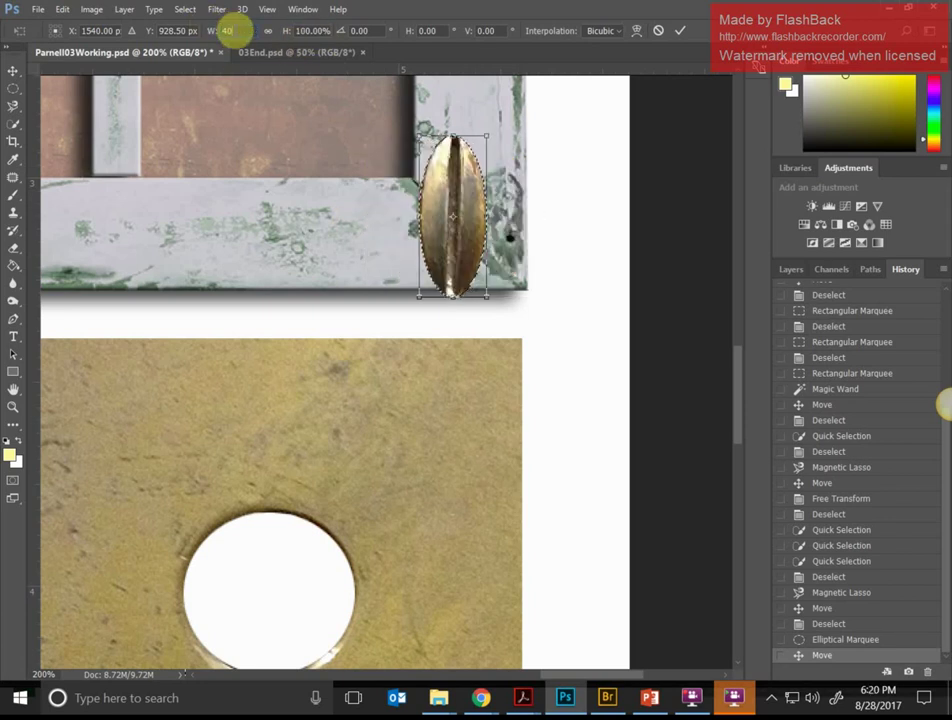
pyautogui.press('Tab')
pyautogui.write('40')
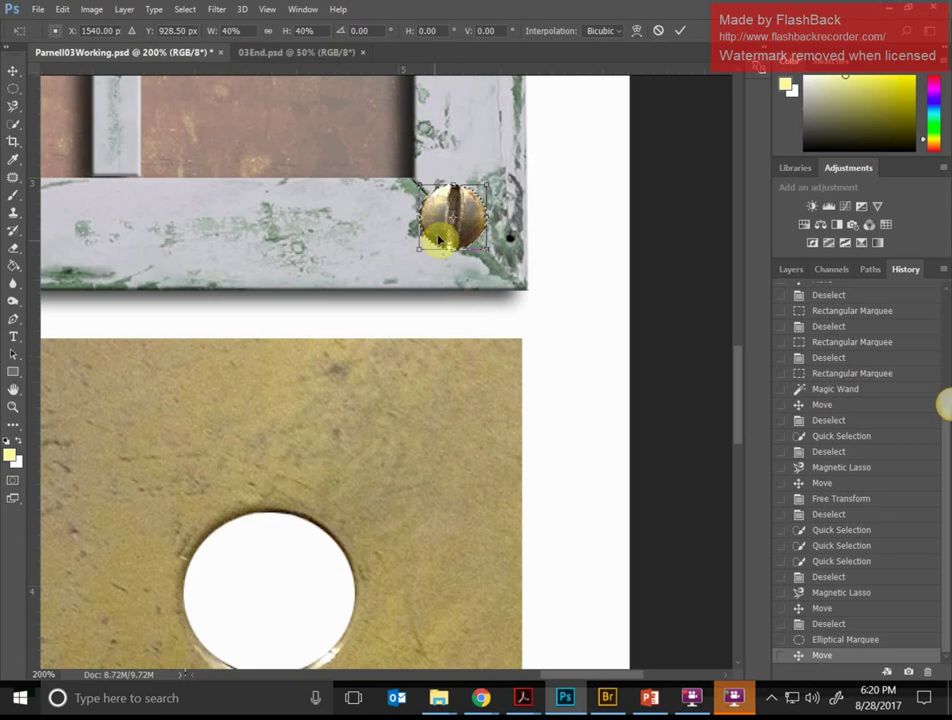
pyautogui.moveTo(440, 238); pyautogui.dragTo(452, 257)
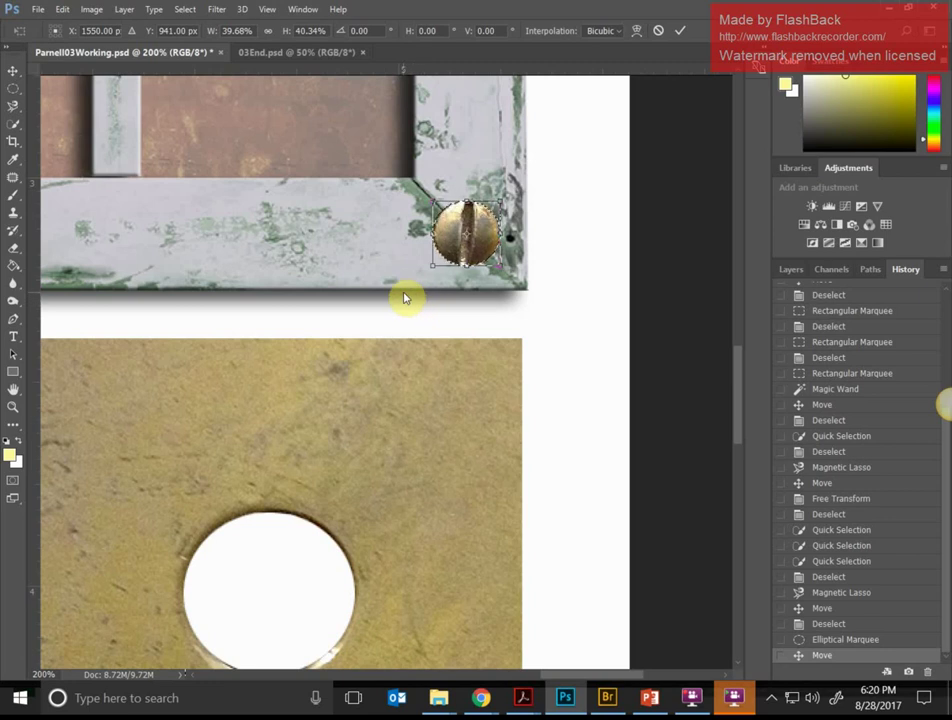
pyautogui.press('Return')
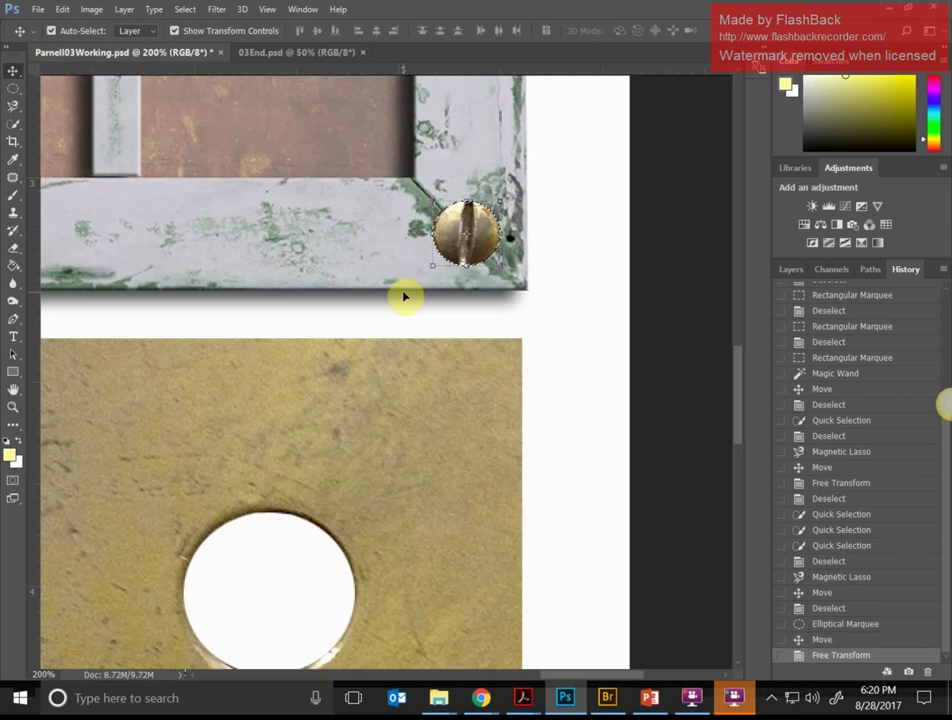
pyautogui.hotkey('ctrl', '-')
pyautogui.hotkey('ctrl', '-')
pyautogui.hotkey('ctrl', '-')
pyautogui.hotkey('ctrl', '-')
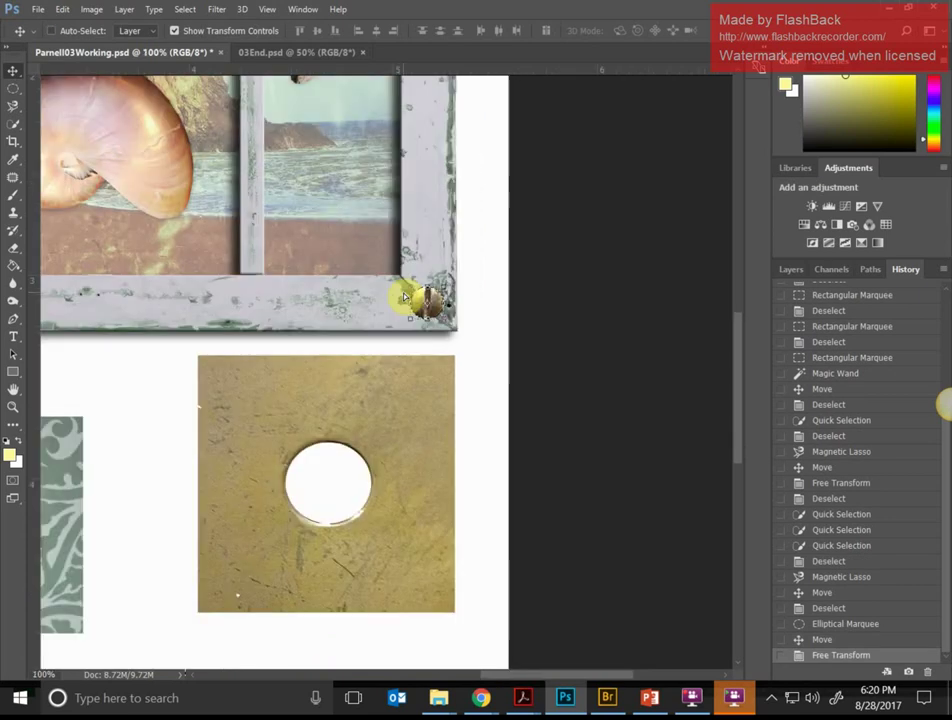
pyautogui.hotkey('ctrl', '1')
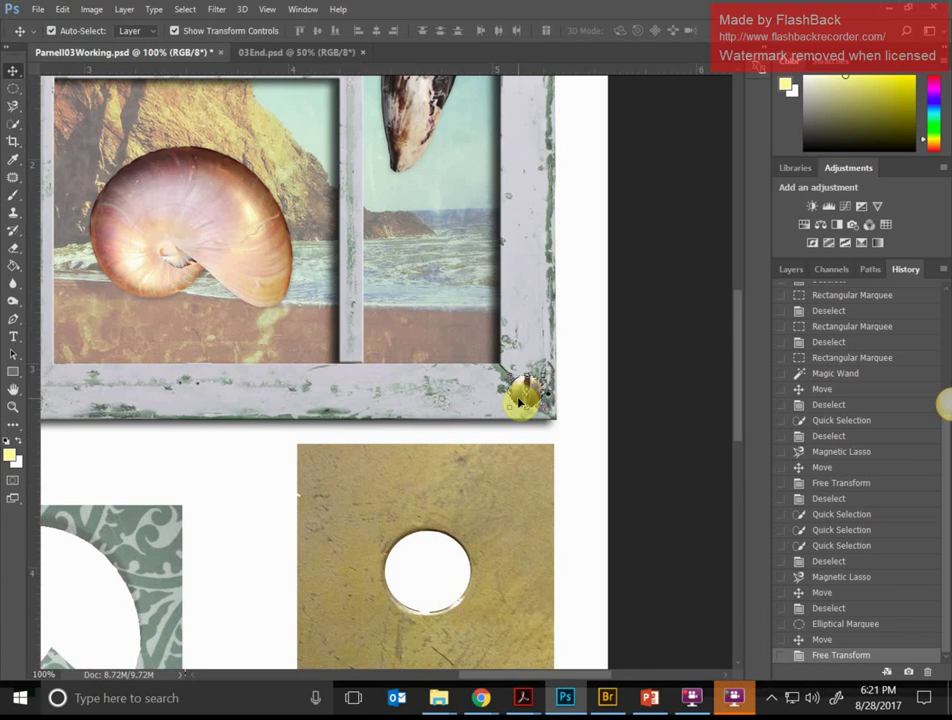
# - Duplicate the selected screw head, placing the copy on the frame's right side about 0.4 in above the original
pyautogui.hotkey('ctrl', '-')
pyautogui.hotkey('ctrl', '-')
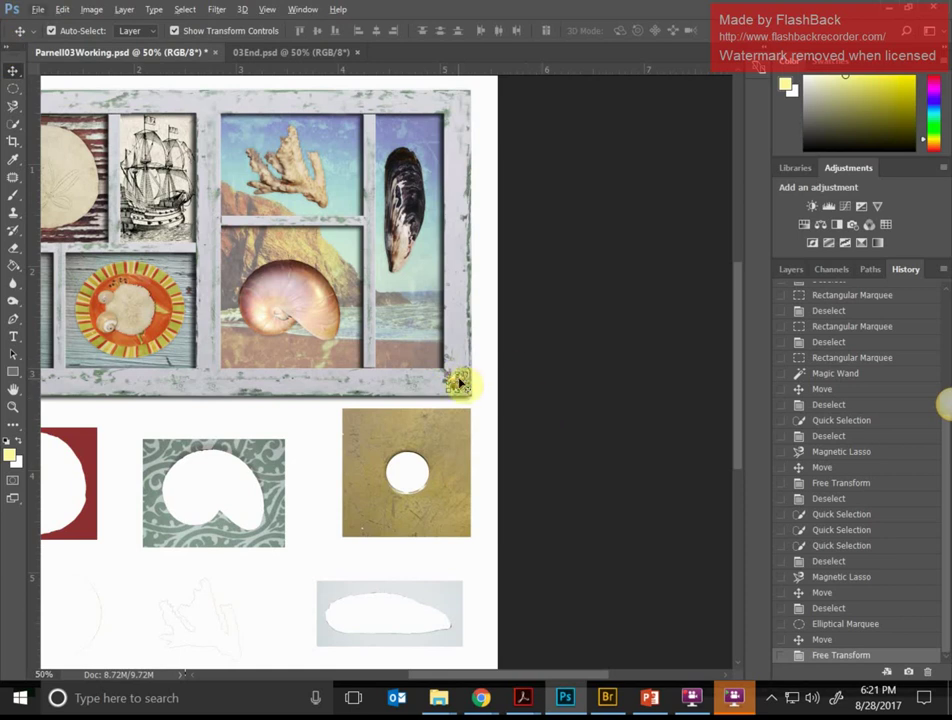
pyautogui.hotkey('ctrl', '+')
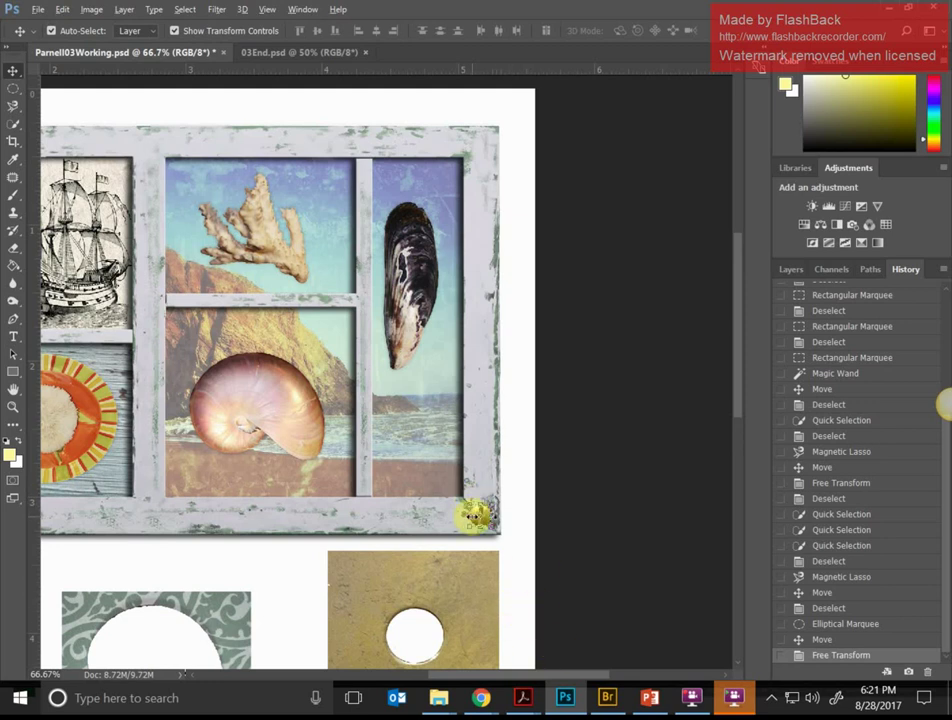
pyautogui.hotkey('ctrl', '+')
pyautogui.hotkey('ctrl', '+')
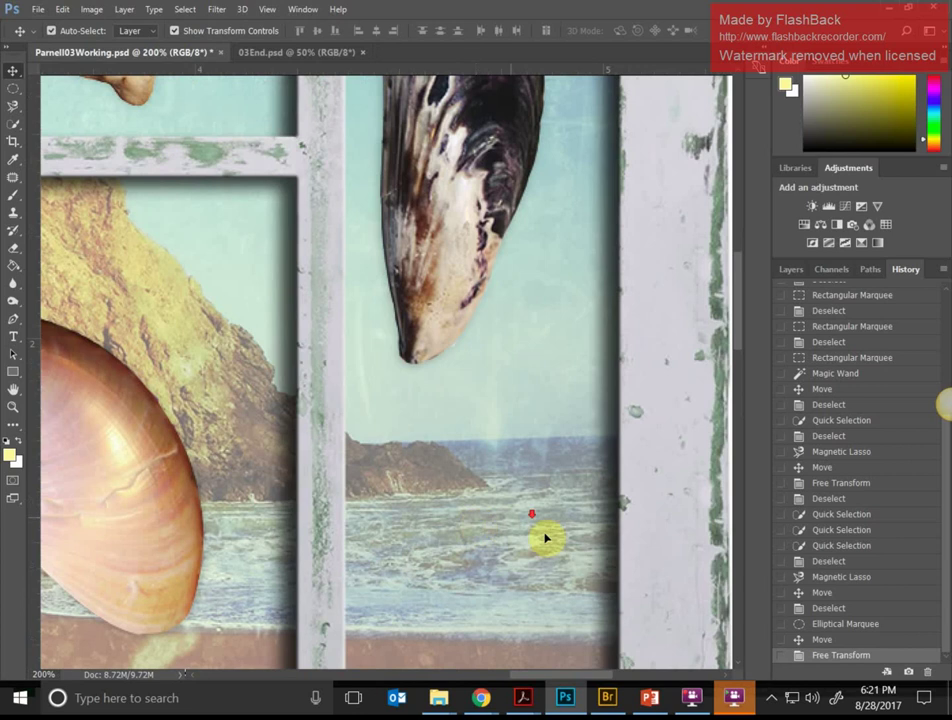
pyautogui.scroll(-5, 545, 538)
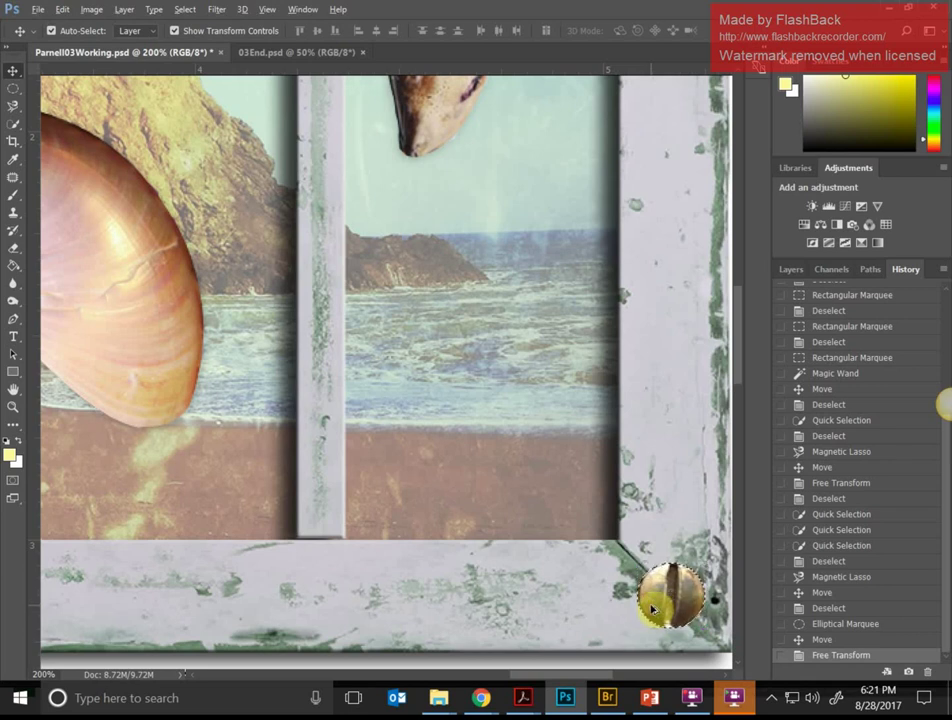
pyautogui.moveTo(651, 609); pyautogui.dragTo(648, 452)
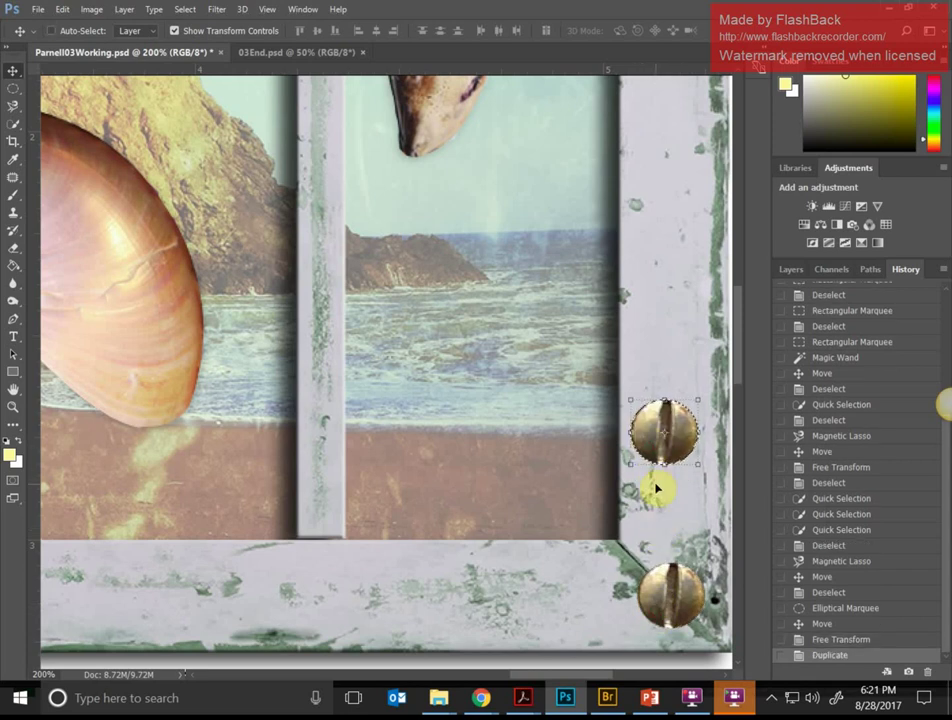
pyautogui.hotkey('ctrl', '-')
pyautogui.hotkey('ctrl', '-')
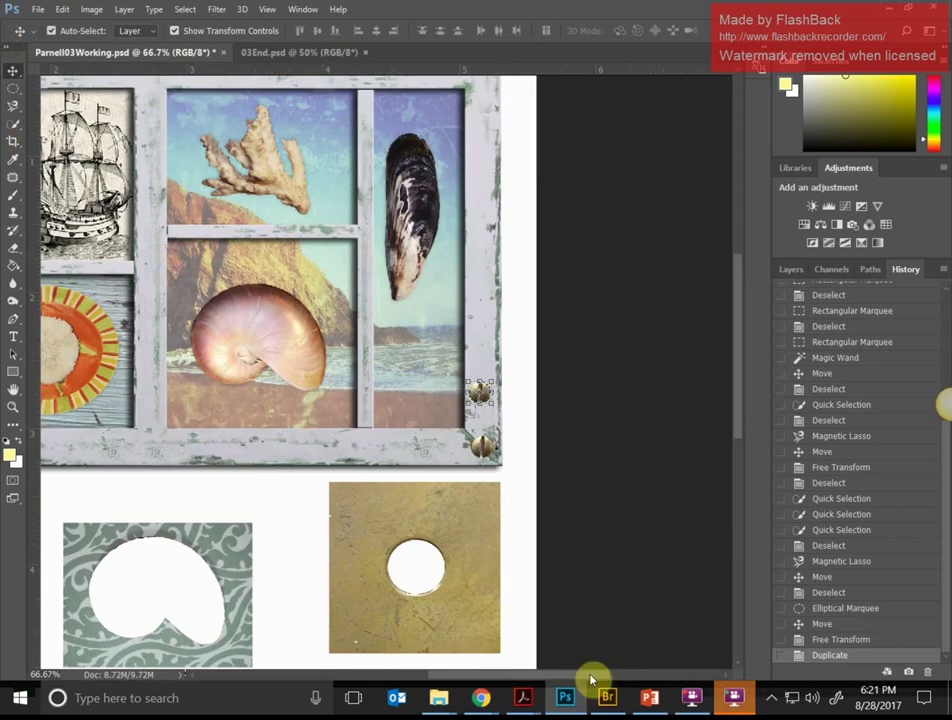
pyautogui.hscroll(-5, 567, 690)
pyautogui.hscroll(2, 520, 690)
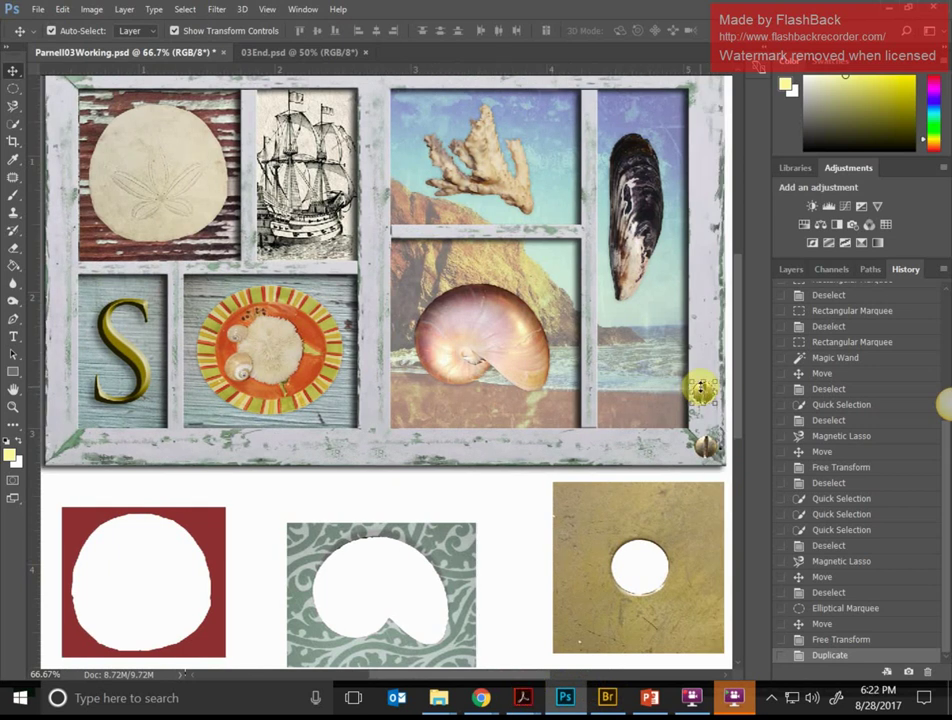
pyautogui.moveTo(700, 389); pyautogui.dragTo(72, 452)
pyautogui.press('Return')
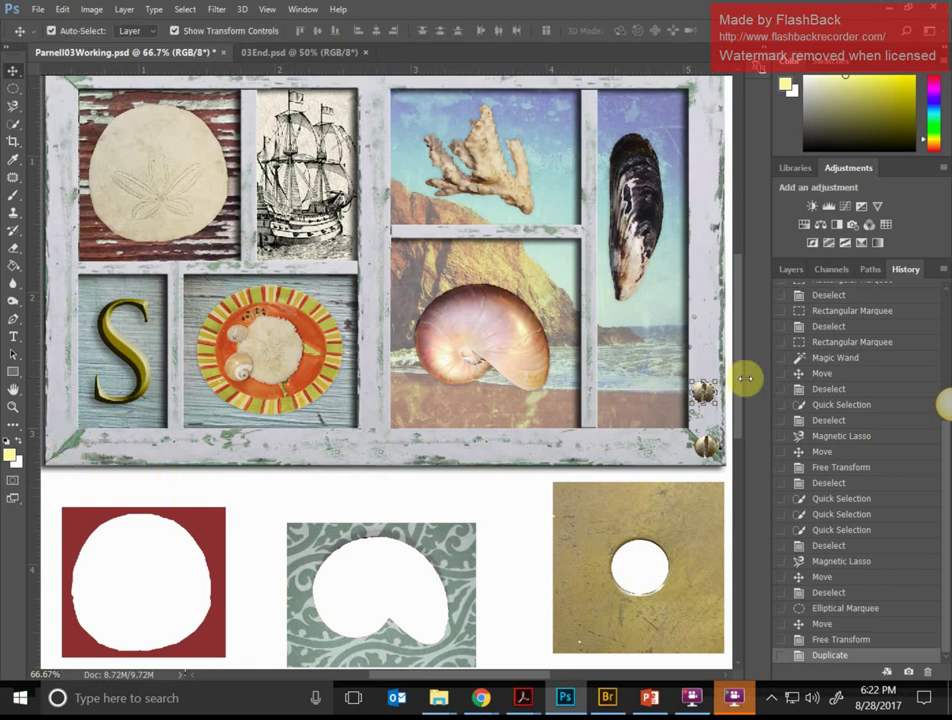
# - Move the duplicated screw head across the shadowbox onto the lower-left corner of the frame
pyautogui.hotkey('ctrl', '+')
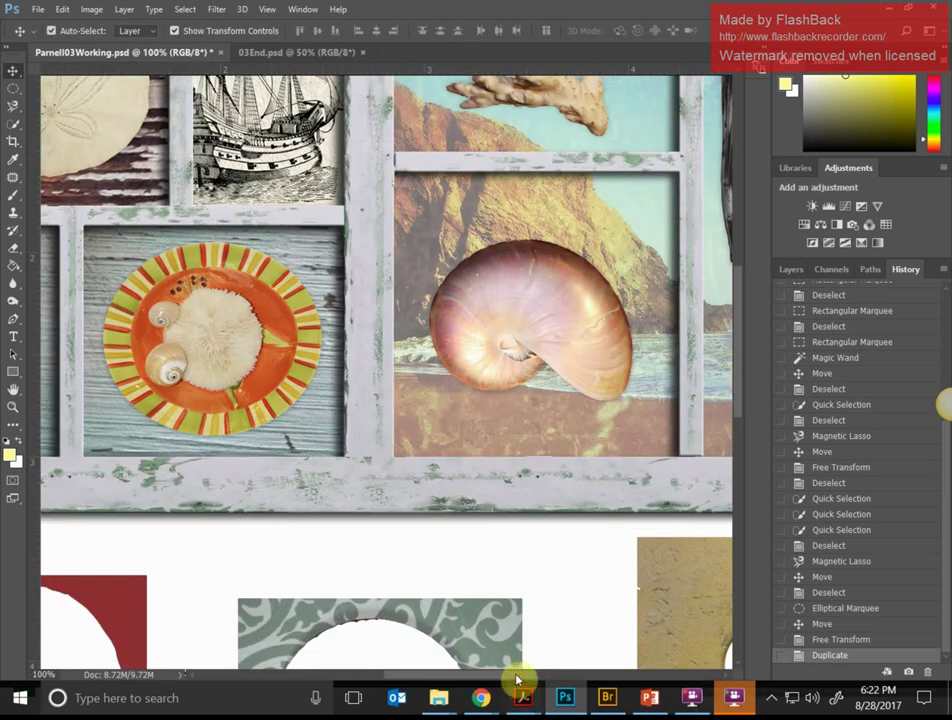
pyautogui.moveTo(517, 676); pyautogui.dragTo(640, 676)
pyautogui.press('Tab')
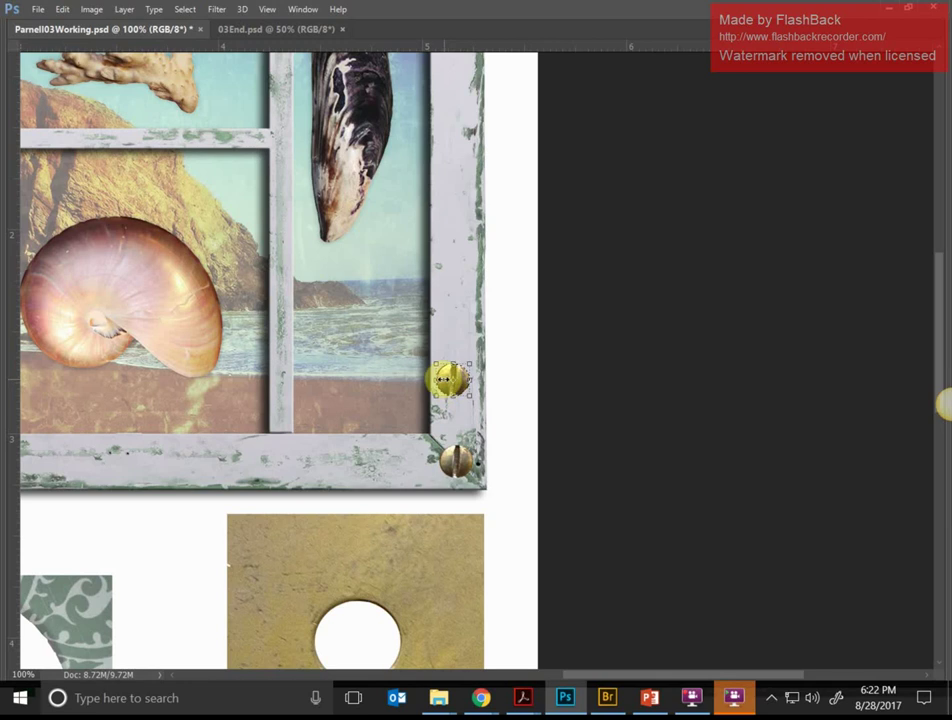
pyautogui.moveTo(445, 380); pyautogui.dragTo(75, 468)
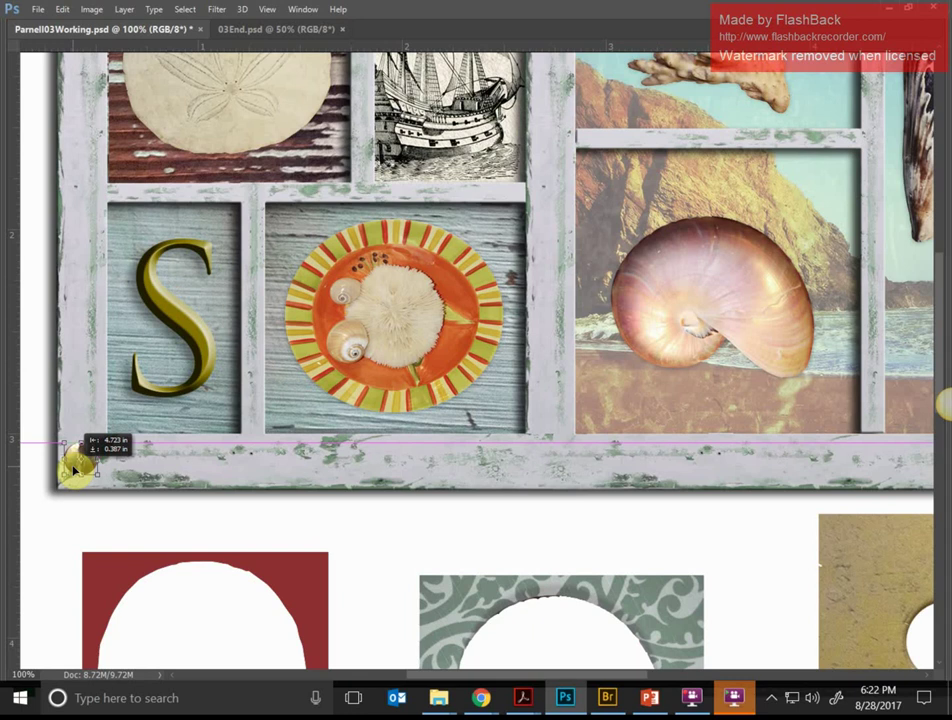
pyautogui.moveTo(75, 468); pyautogui.dragTo(77, 465)
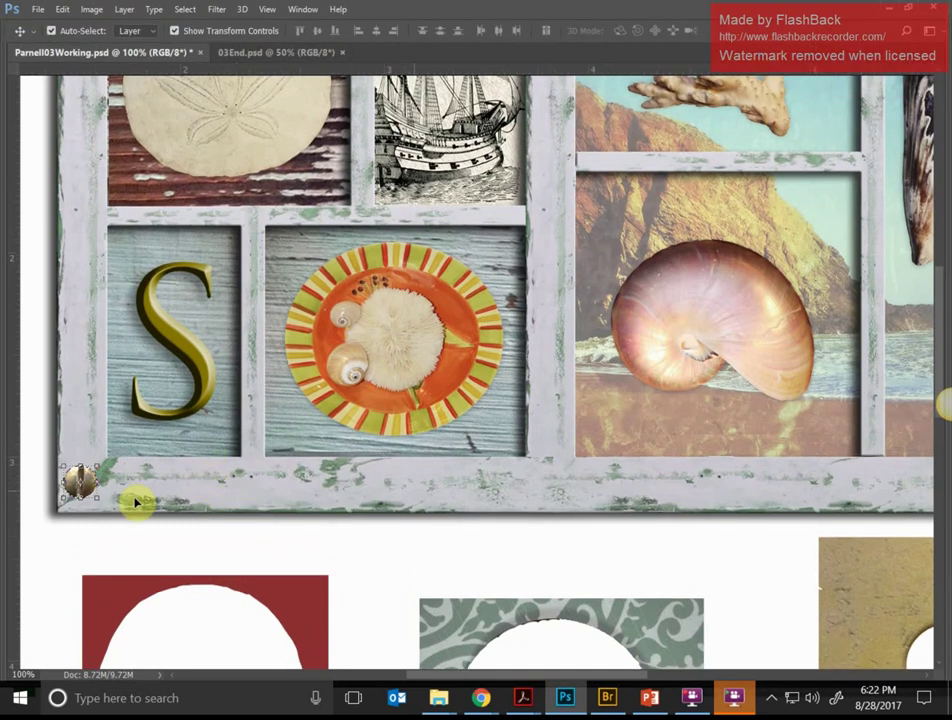
# - Duplicate the selected screw head straight up about 2.73 in onto the upper-left corner of the frame
pyautogui.press('Tab')
pyautogui.scroll(3, 94, 512)
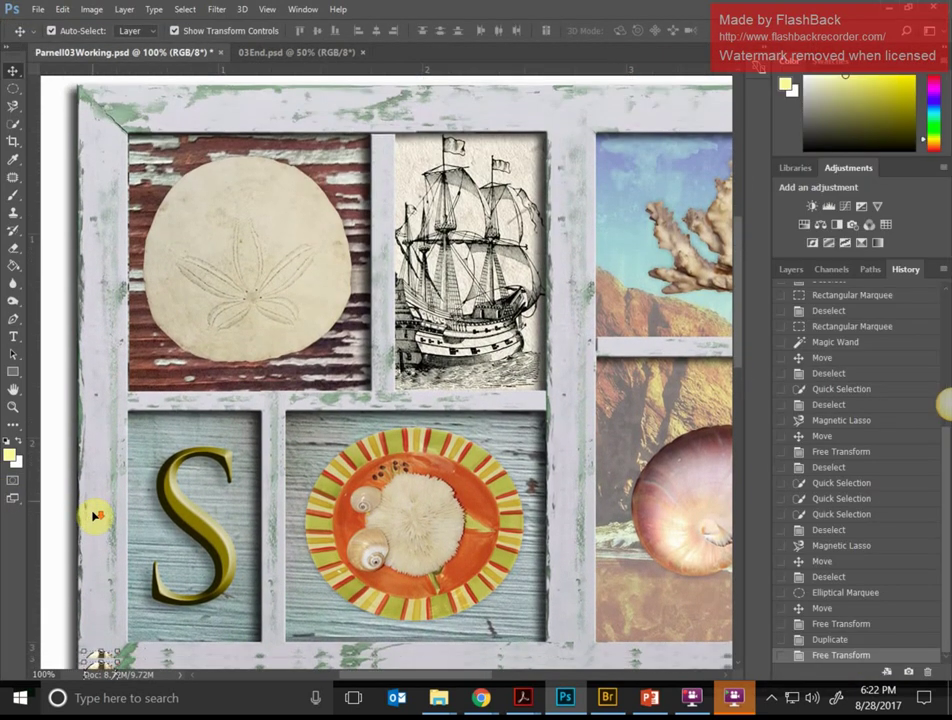
pyautogui.scroll(-1, 94, 515)
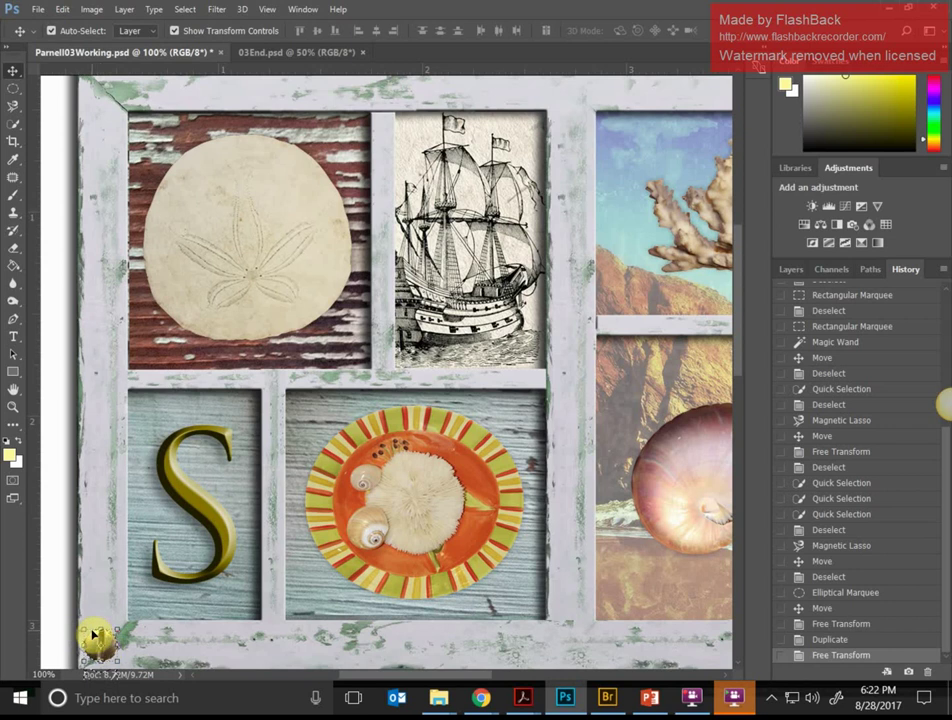
pyautogui.moveTo(93, 634); pyautogui.dragTo(155, 110)
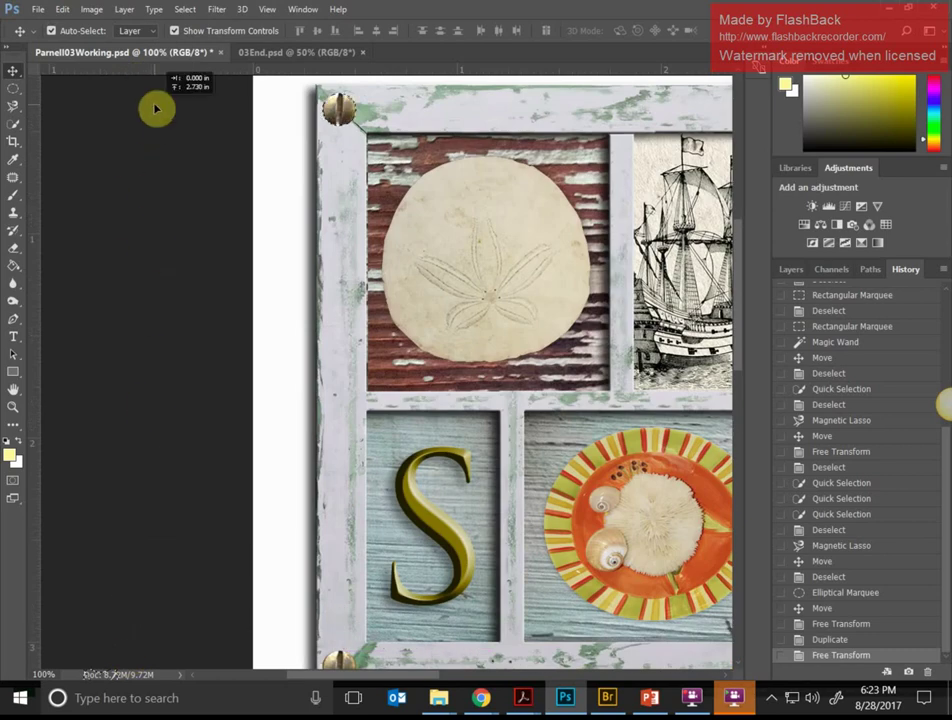
pyautogui.moveTo(155, 110); pyautogui.dragTo(155, 107)
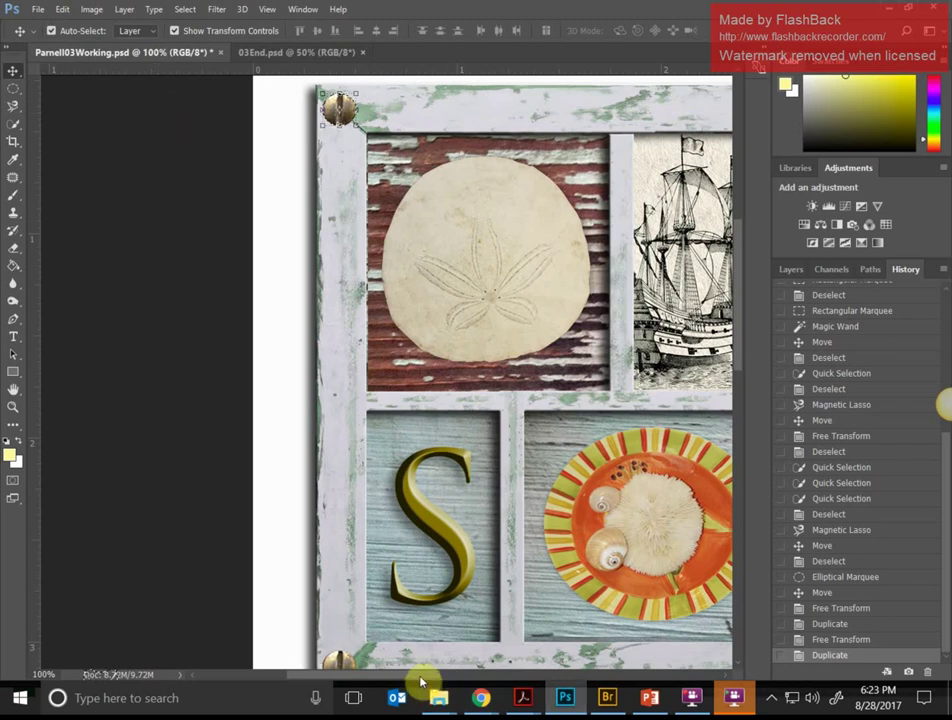
# - Duplicate the selected screw head from the upper-left corner onto the upper-right corner of the frame
pyautogui.moveTo(425, 676); pyautogui.dragTo(445, 680)
pyautogui.hotkey('ctrl', '-')
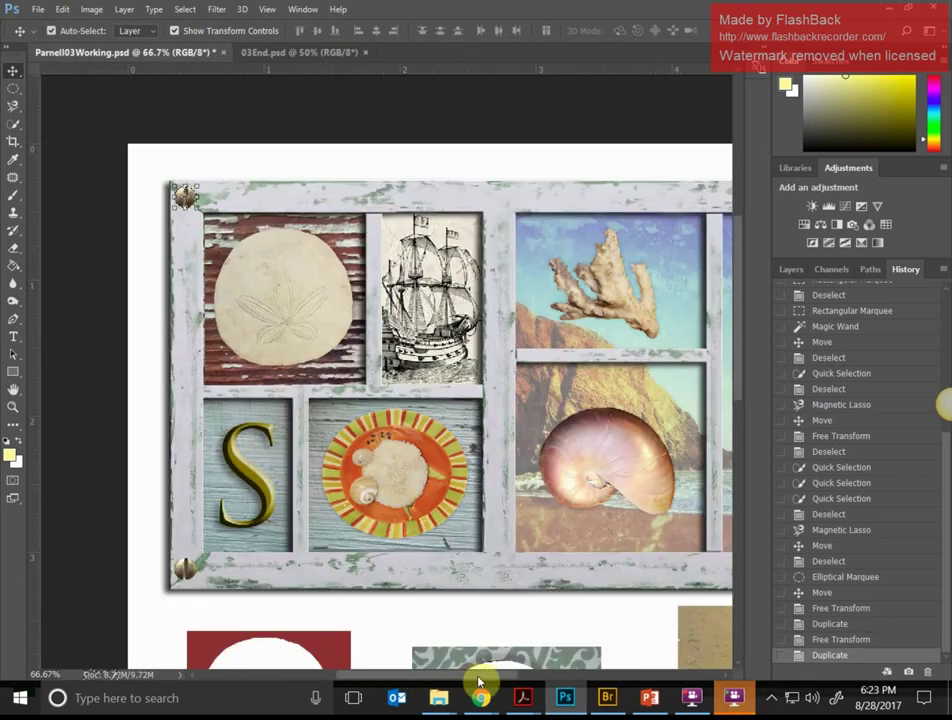
pyautogui.moveTo(480, 677); pyautogui.dragTo(508, 672)
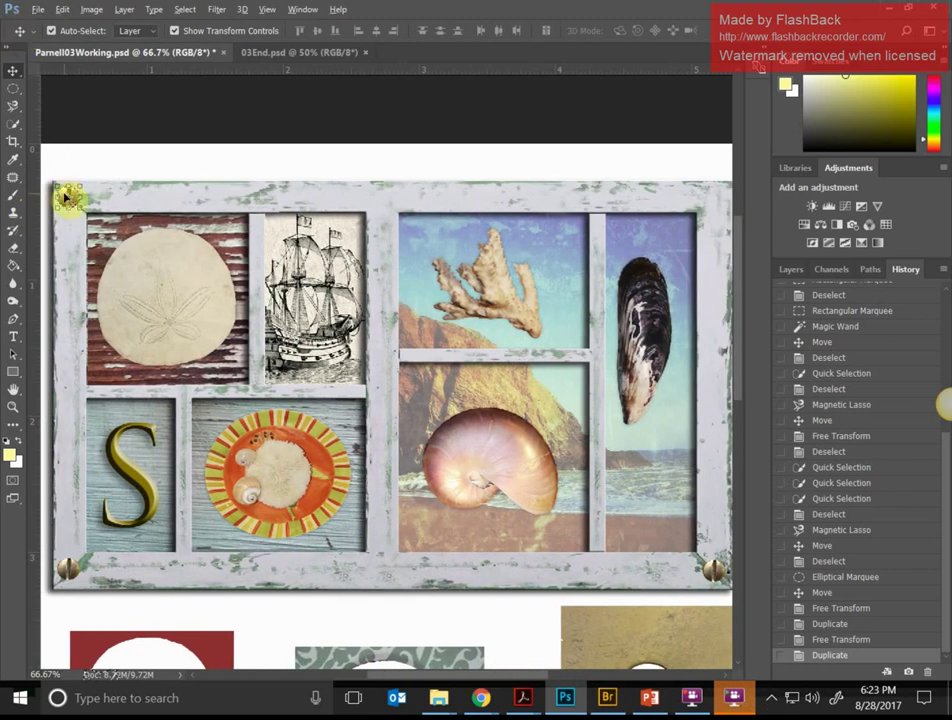
pyautogui.hotkey('ctrl', 't')
pyautogui.moveTo(66, 197); pyautogui.dragTo(682, 200)
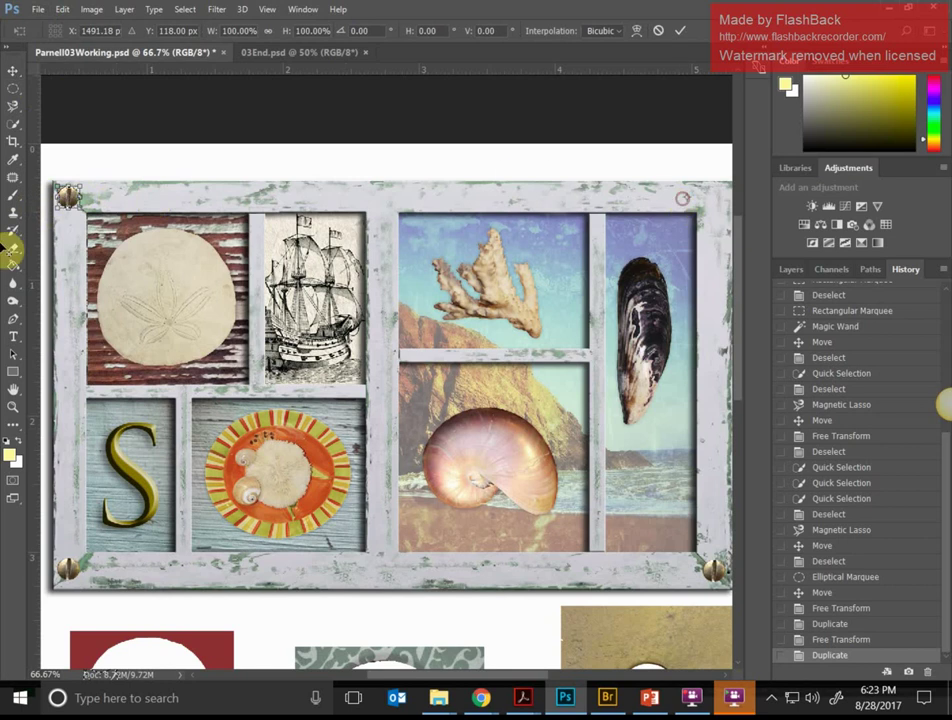
pyautogui.press('Return')
pyautogui.hotkey('ctrl', '+')
pyautogui.moveTo(170, 146); pyautogui.dragTo(632, 152)
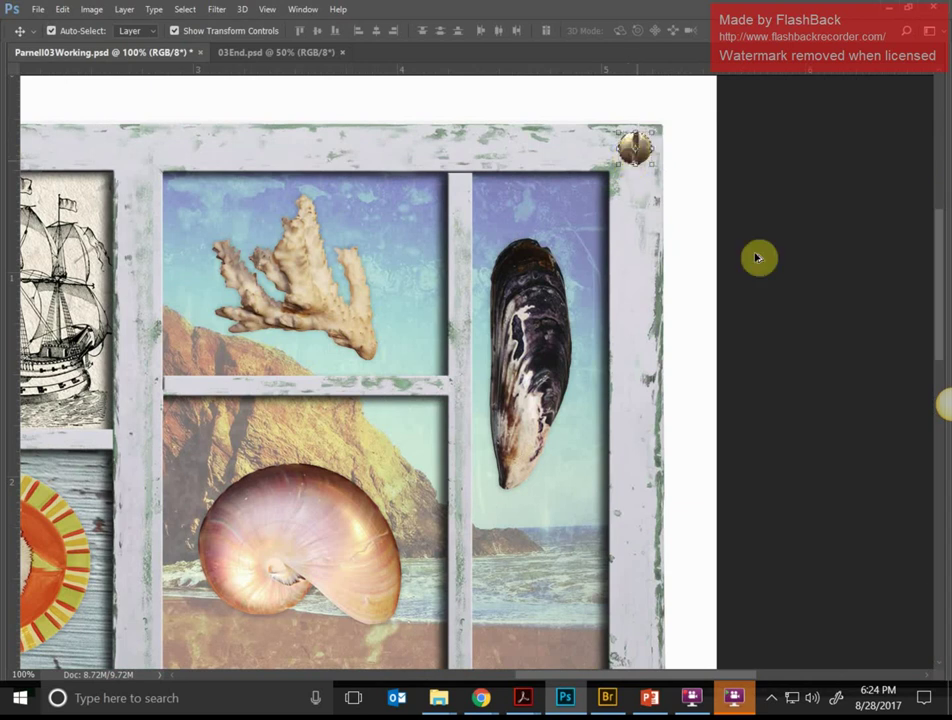
# - Deselect the last screw head and save the shadowbox document
pyautogui.hotkey('ctrl', '-')
pyautogui.hotkey('ctrl', '-')
pyautogui.hotkey('ctrl', '-')
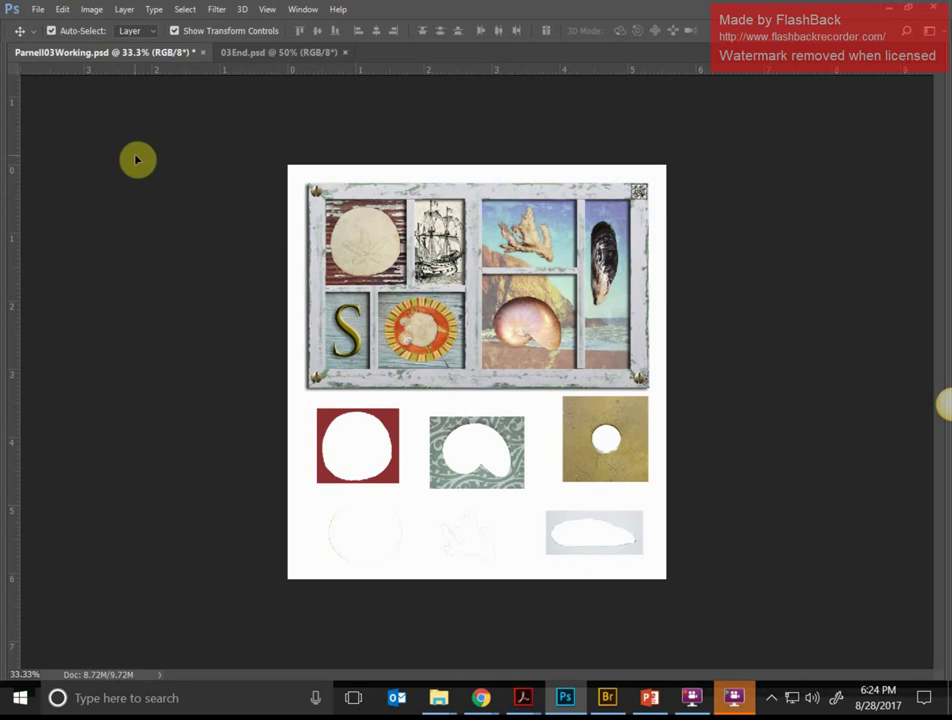
pyautogui.press('Tab')
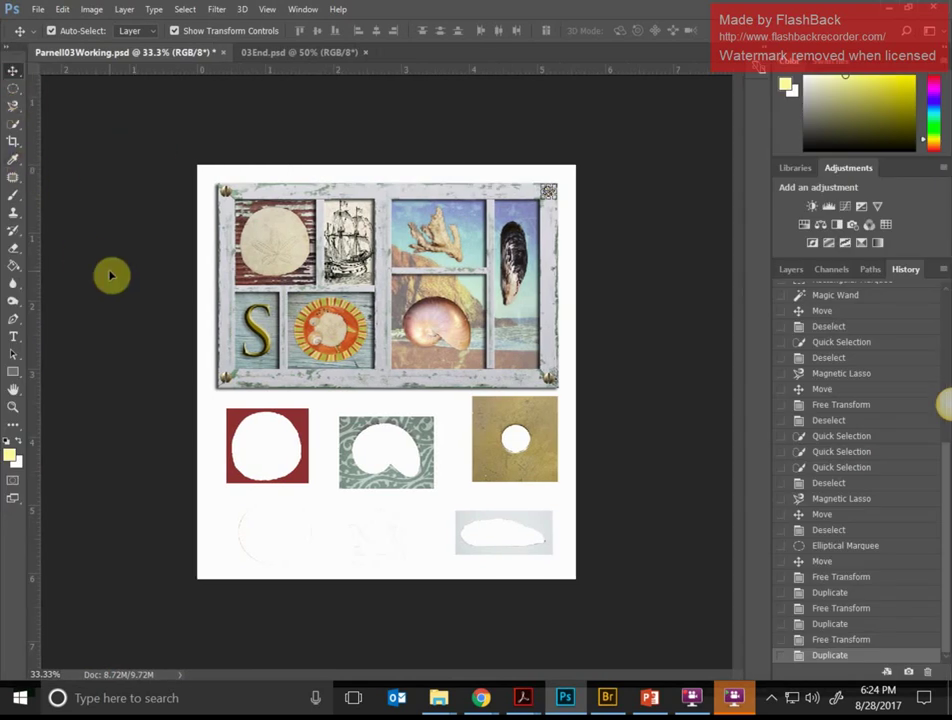
pyautogui.hotkey('ctrl', 'd')
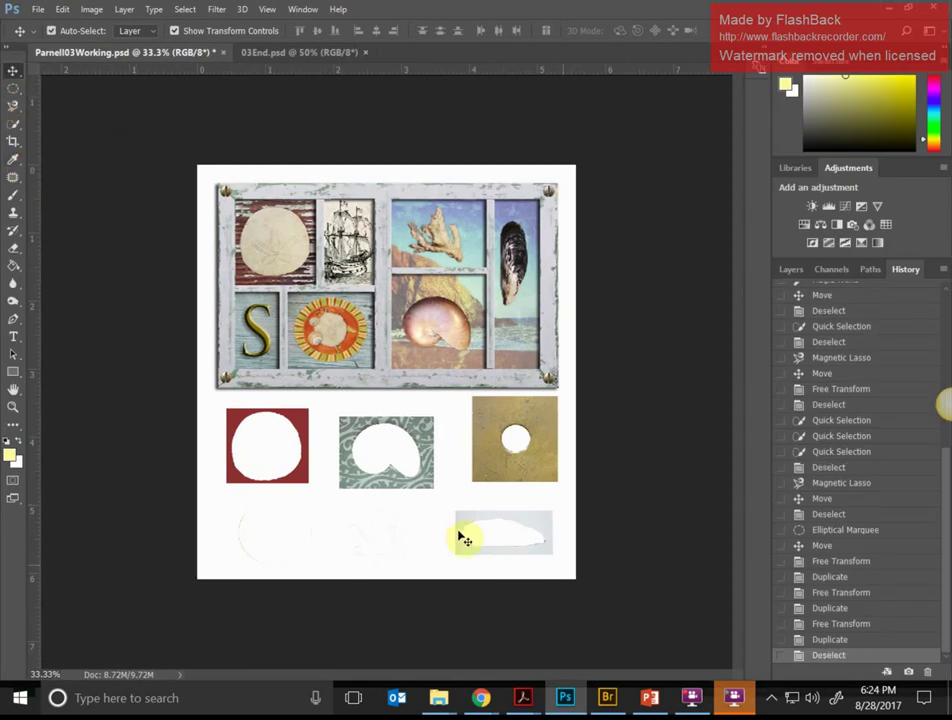
pyautogui.hotkey('ctrl', '+')
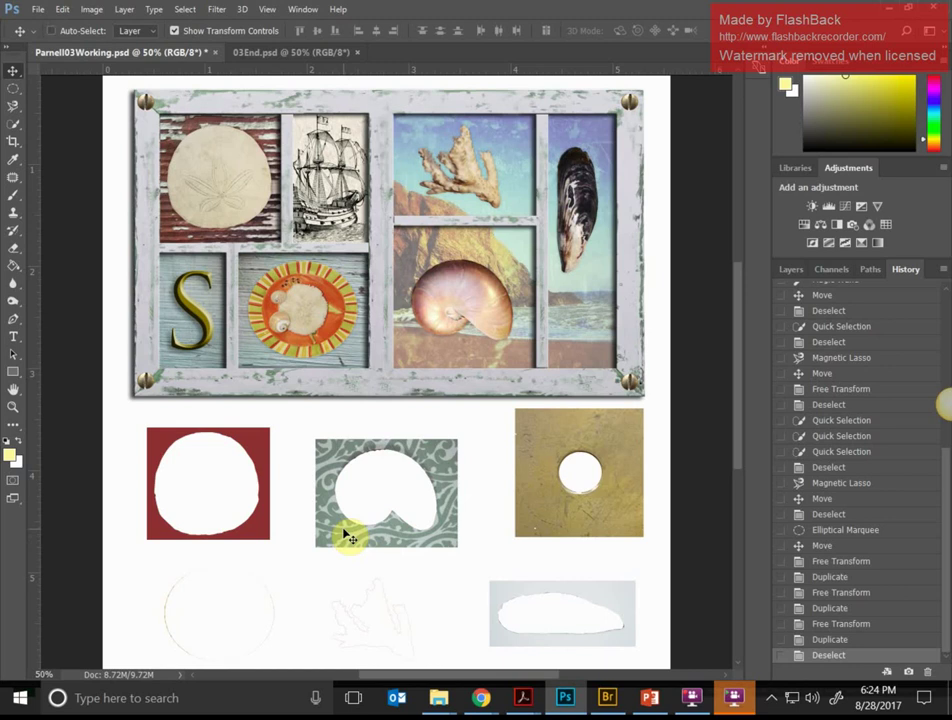
pyautogui.hotkey('ctrl', 's')
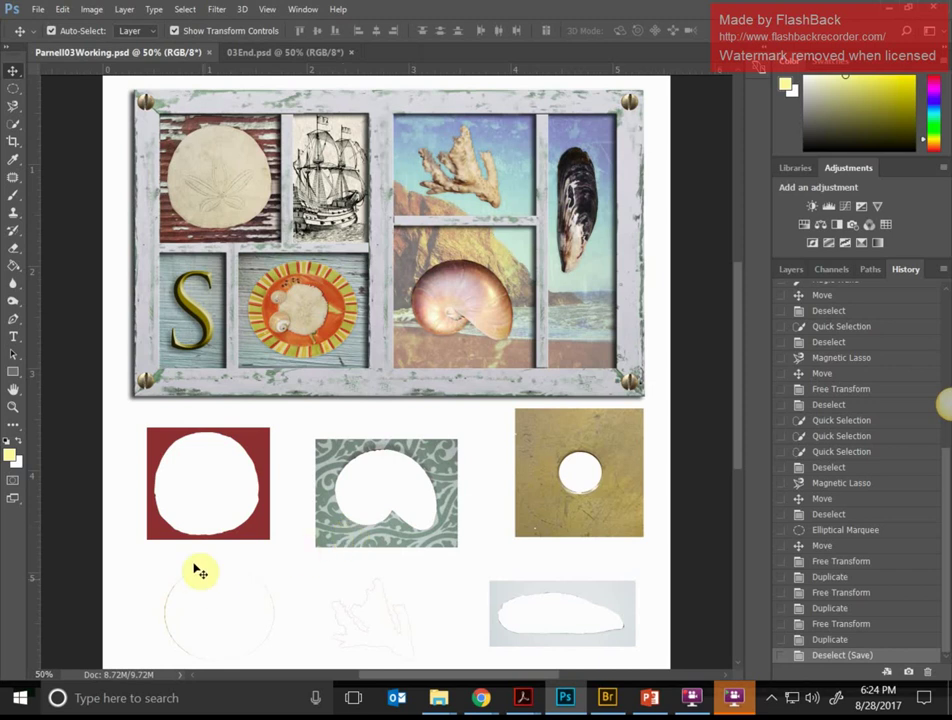
# - Activate the Crop tool and clear its preset width, height, and resolution
pyautogui.click(14, 141)
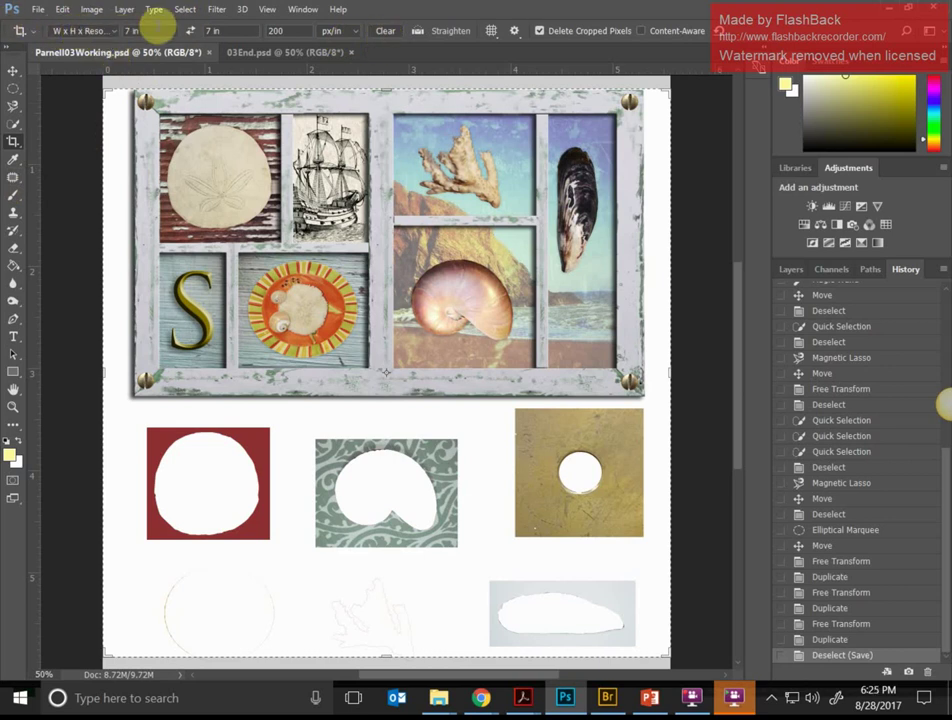
pyautogui.click(140, 31)
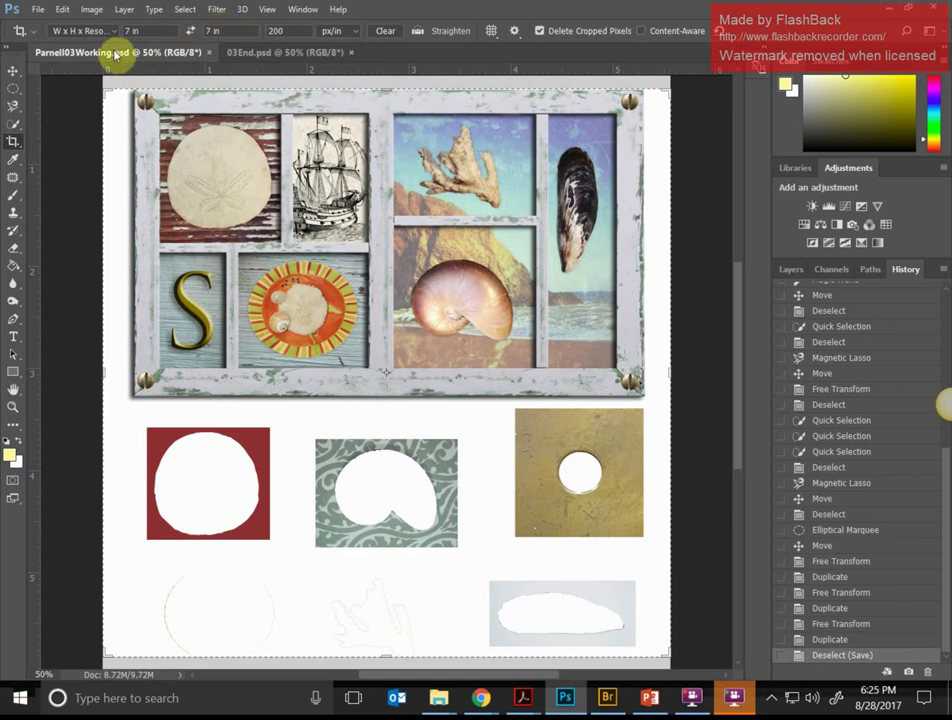
pyautogui.click(386, 31)
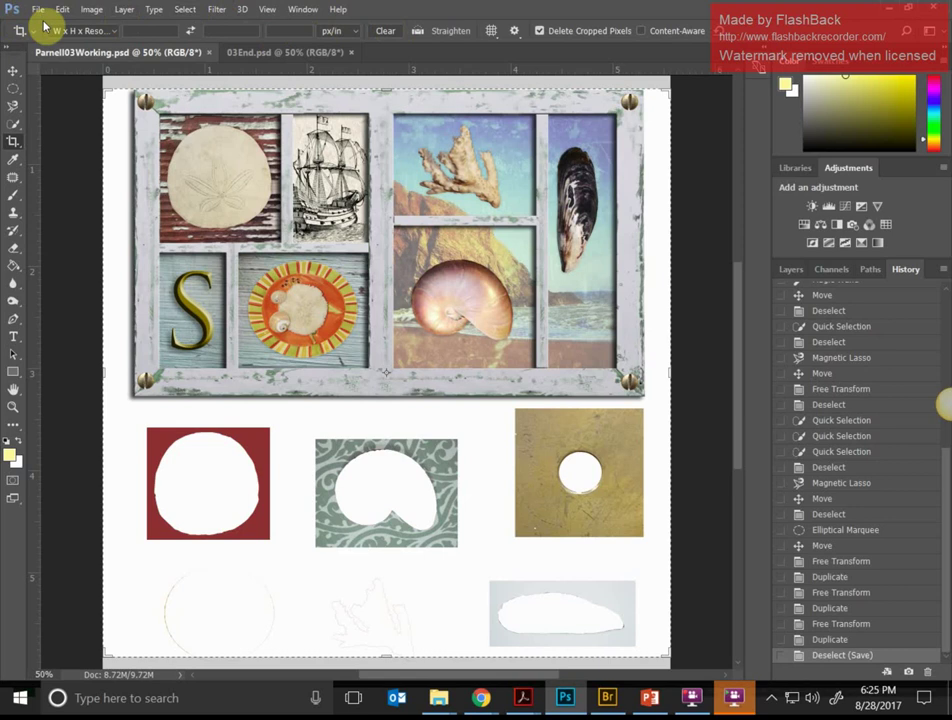
# - Crop the image to the shadowbox frame with a narrow white margin, removing the leftover object pieces below it
pyautogui.moveTo(117, 85)
pyautogui.mouseDown()
pyautogui.moveTo(140, 150)
pyautogui.moveTo(100, 110)
pyautogui.moveTo(111, 107)
pyautogui.mouseUp()
pyautogui.moveTo(659, 117); pyautogui.dragTo(642, 110)
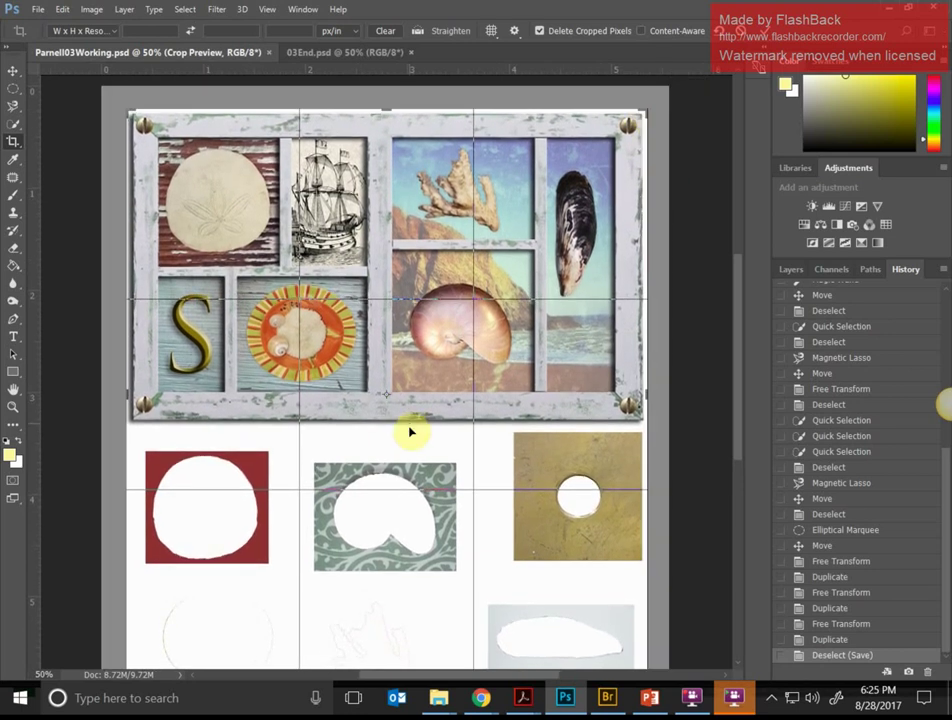
pyautogui.hotkey('ctrl', '-')
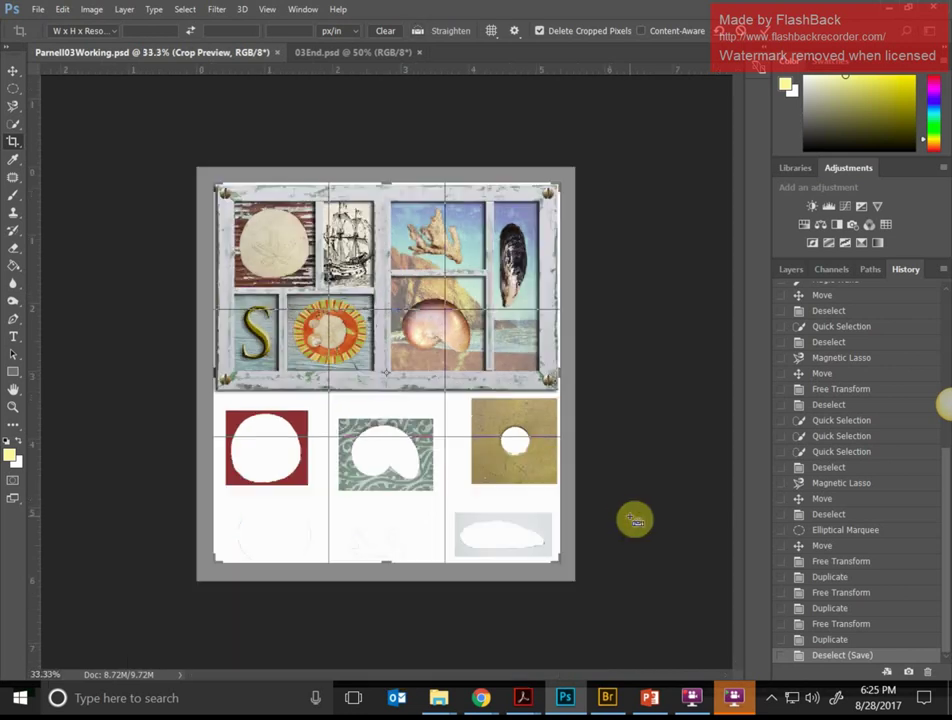
pyautogui.moveTo(389, 564); pyautogui.dragTo(401, 492)
pyautogui.hotkey('ctrl', '+')
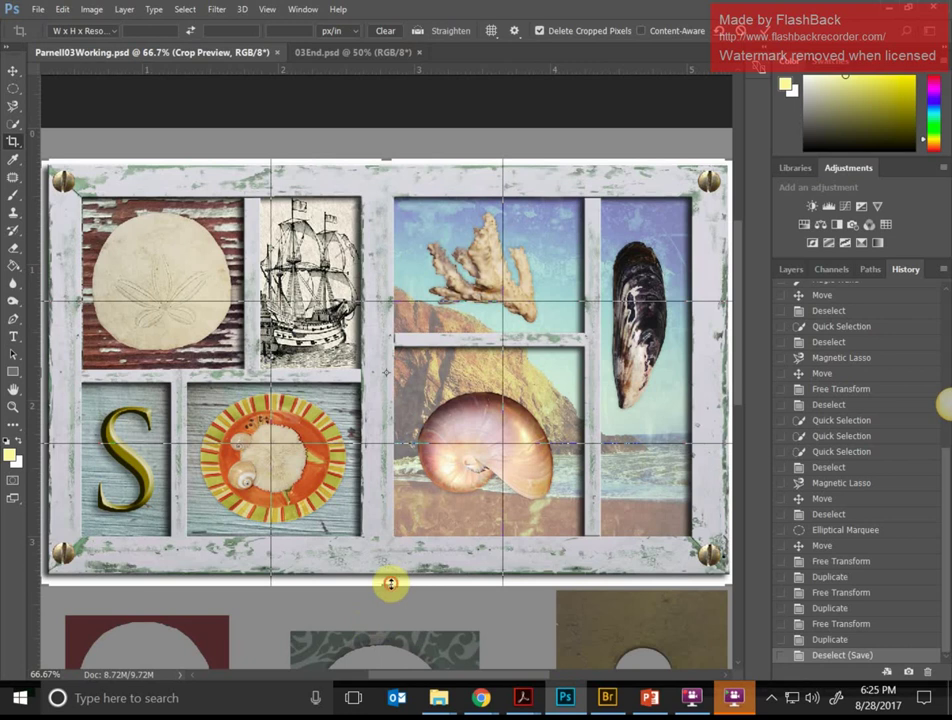
pyautogui.moveTo(390, 583); pyautogui.dragTo(397, 586)
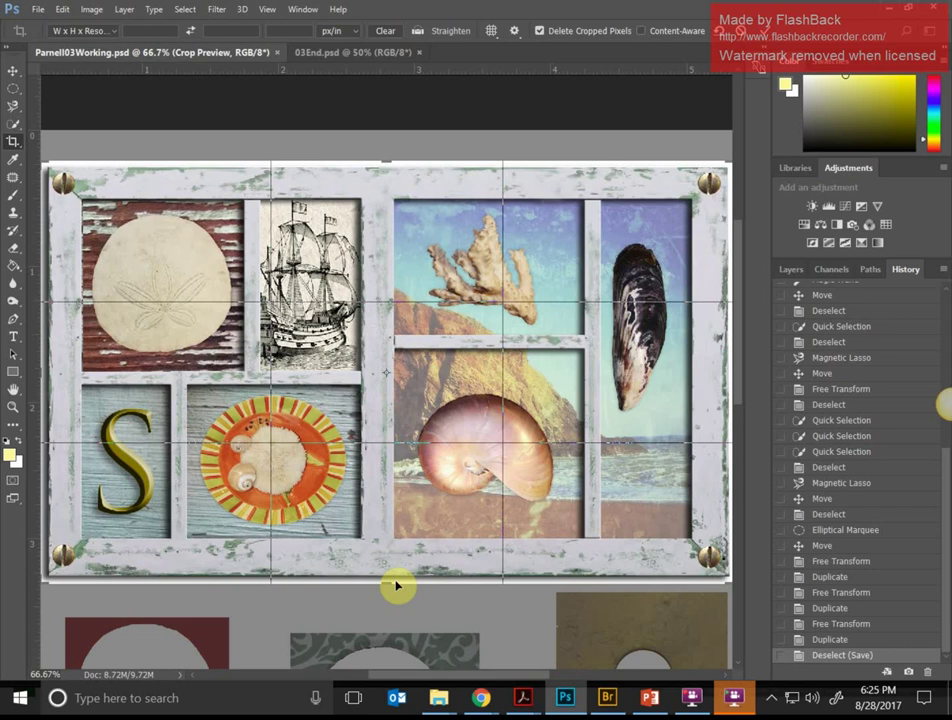
pyautogui.press('Return')
pyautogui.hotkey('ctrl', '-')
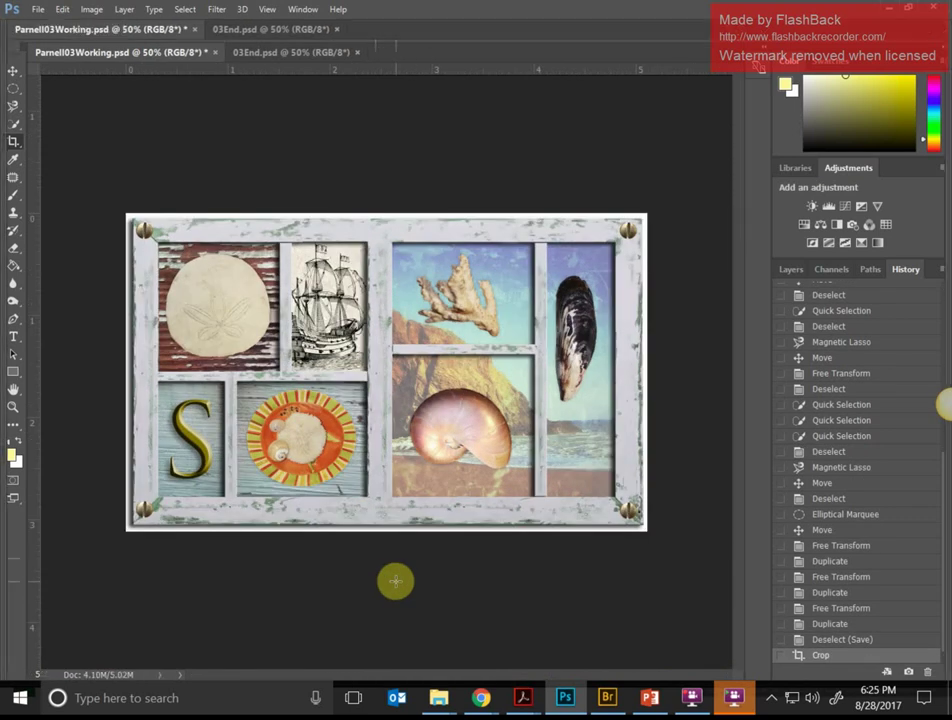
pyautogui.press('Tab')
pyautogui.hotkey('ctrl', '+')
pyautogui.hotkey('ctrl', '+')
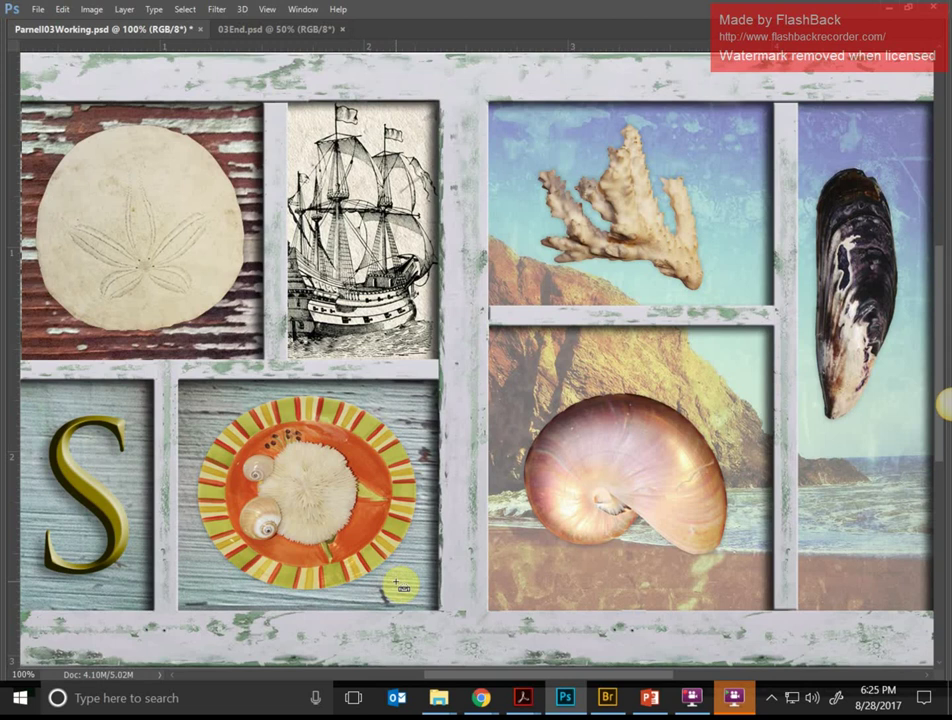
pyautogui.hotkey('ctrl', '-')
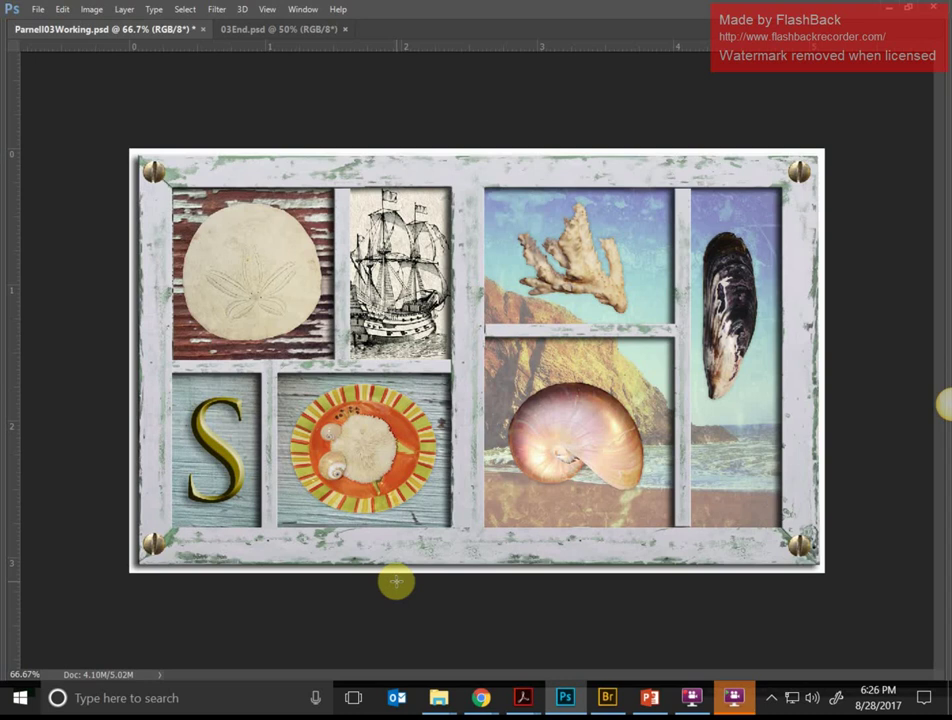
pyautogui.hotkey('ctrl', '+')
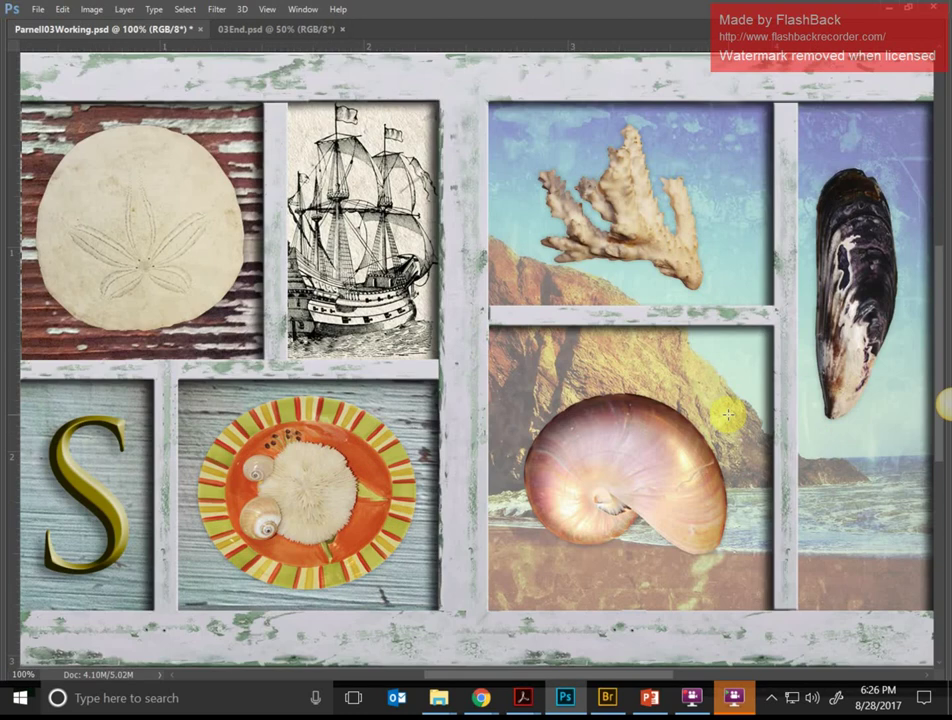
pyautogui.hotkey('ctrl', '-')
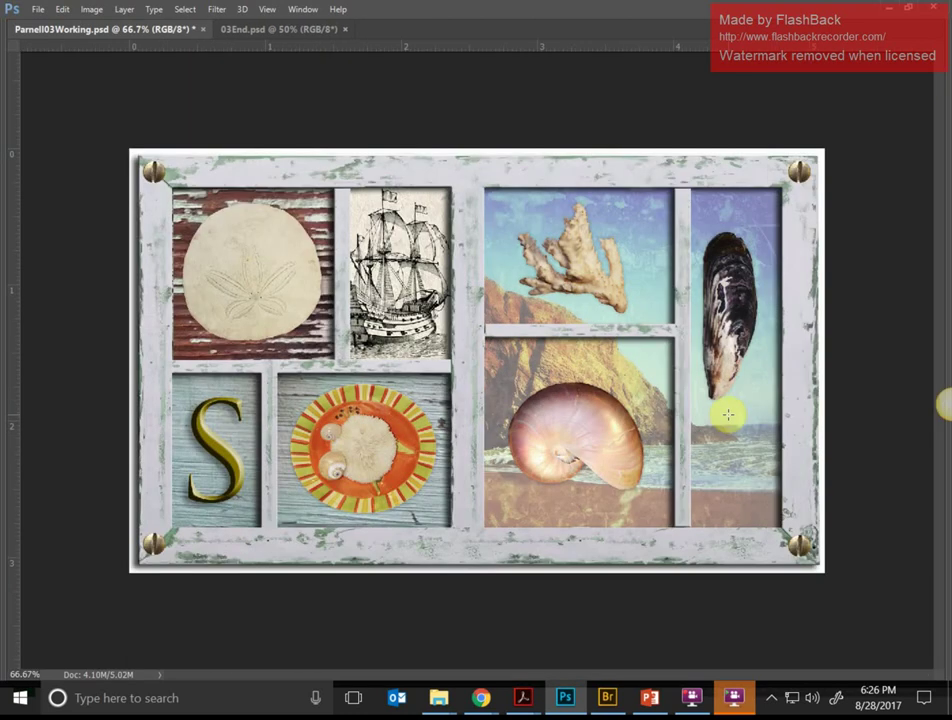